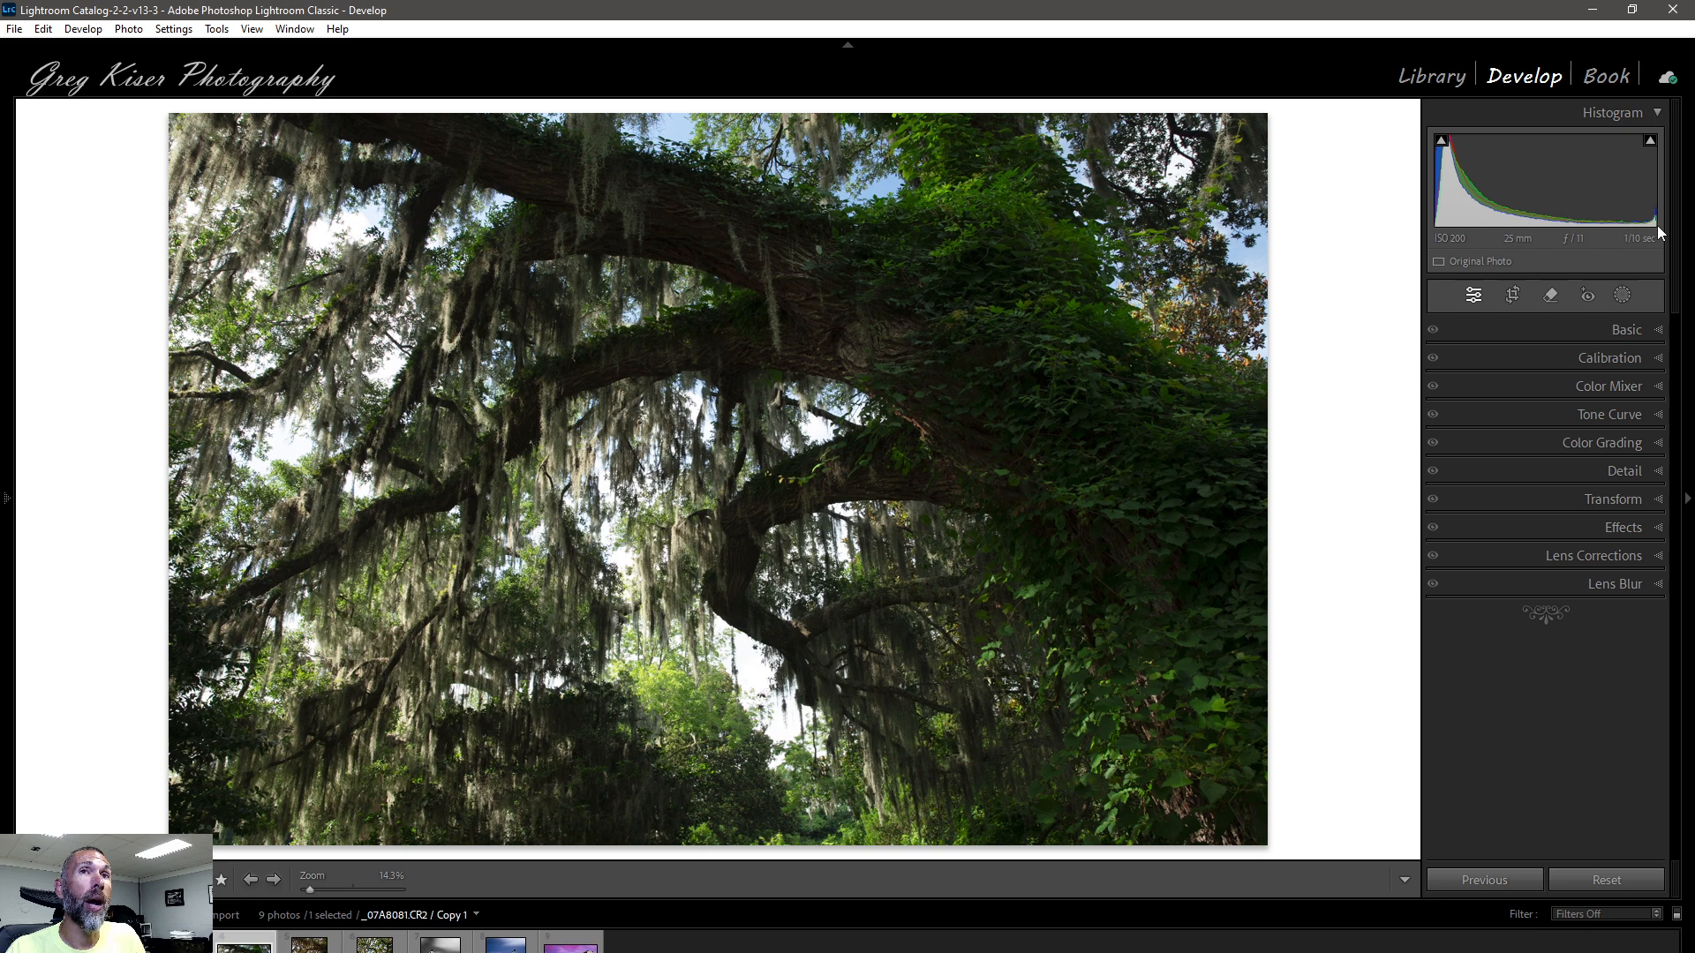
# - Turn on chromatic aberration removal and lens profile corrections for the photo
pyautogui.click(1649, 142)
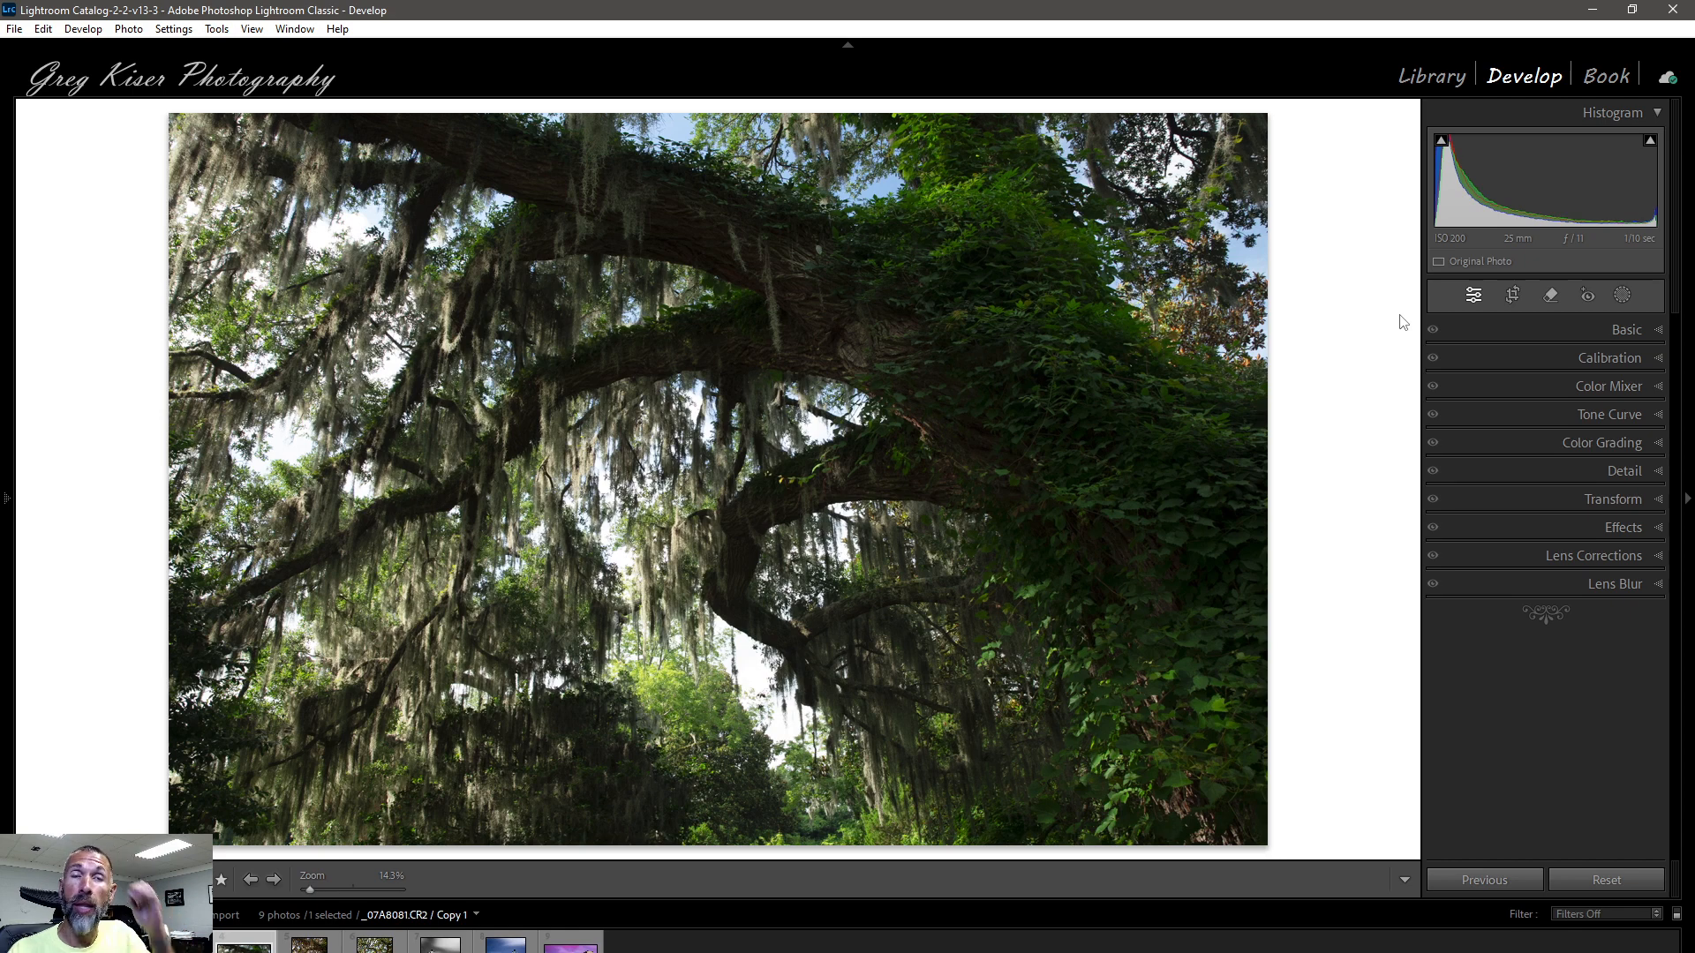
pyautogui.click(1658, 556)
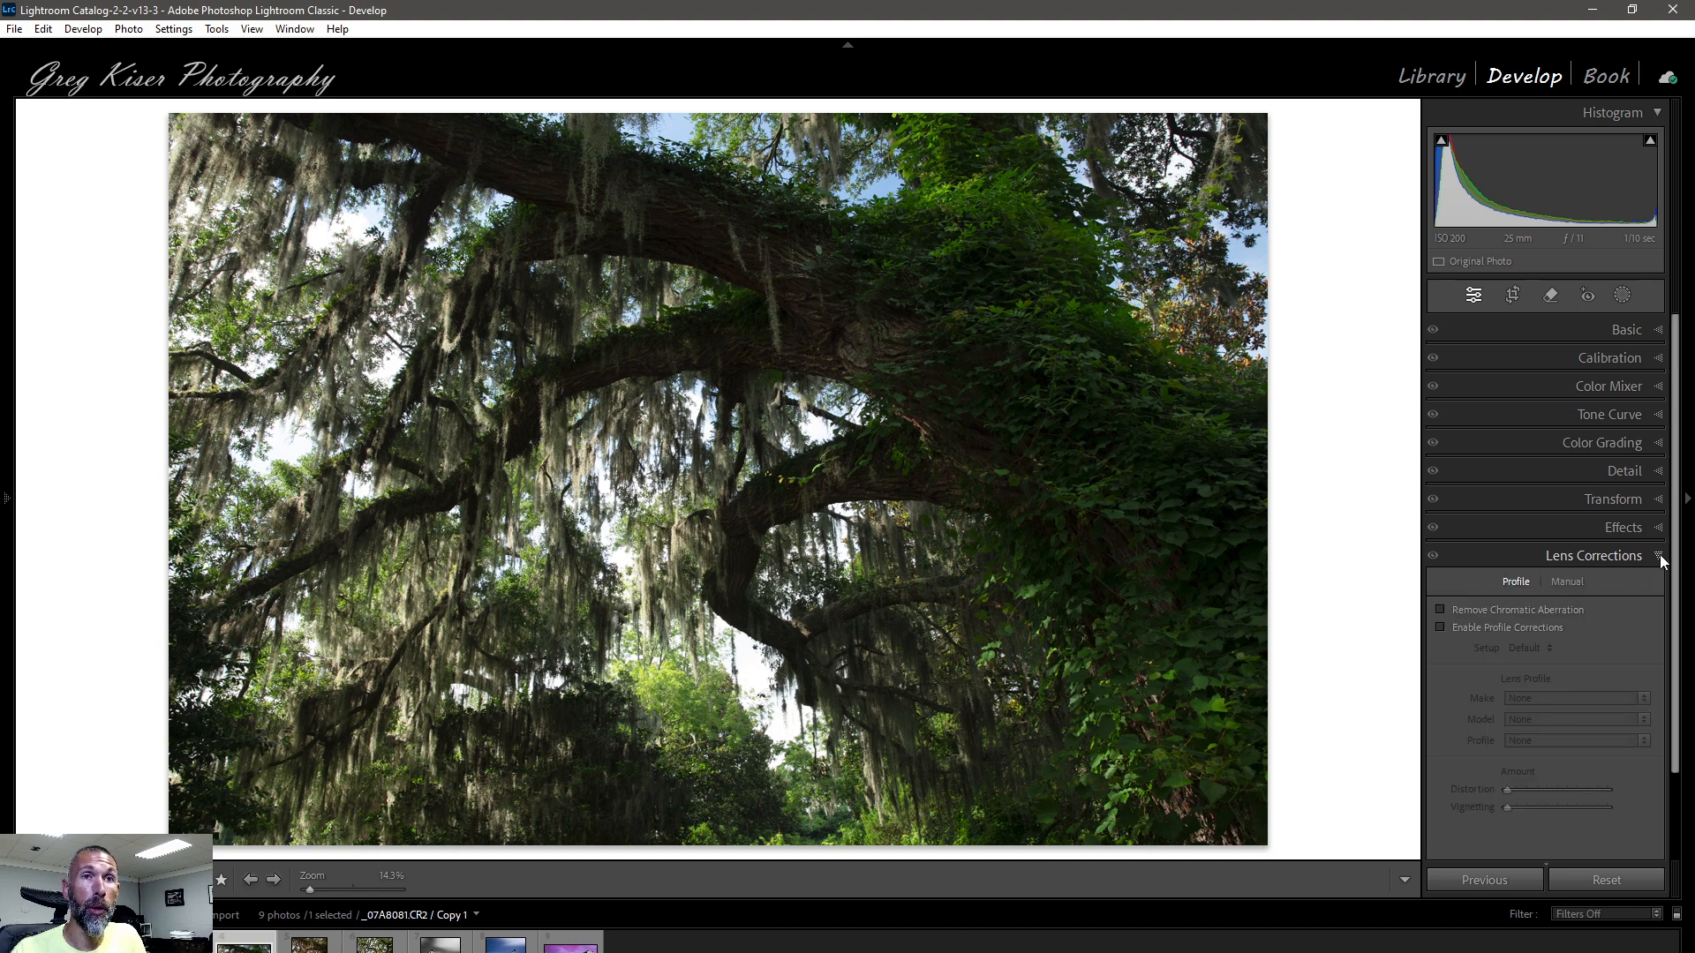
pyautogui.click(1440, 611)
pyautogui.click(1439, 626)
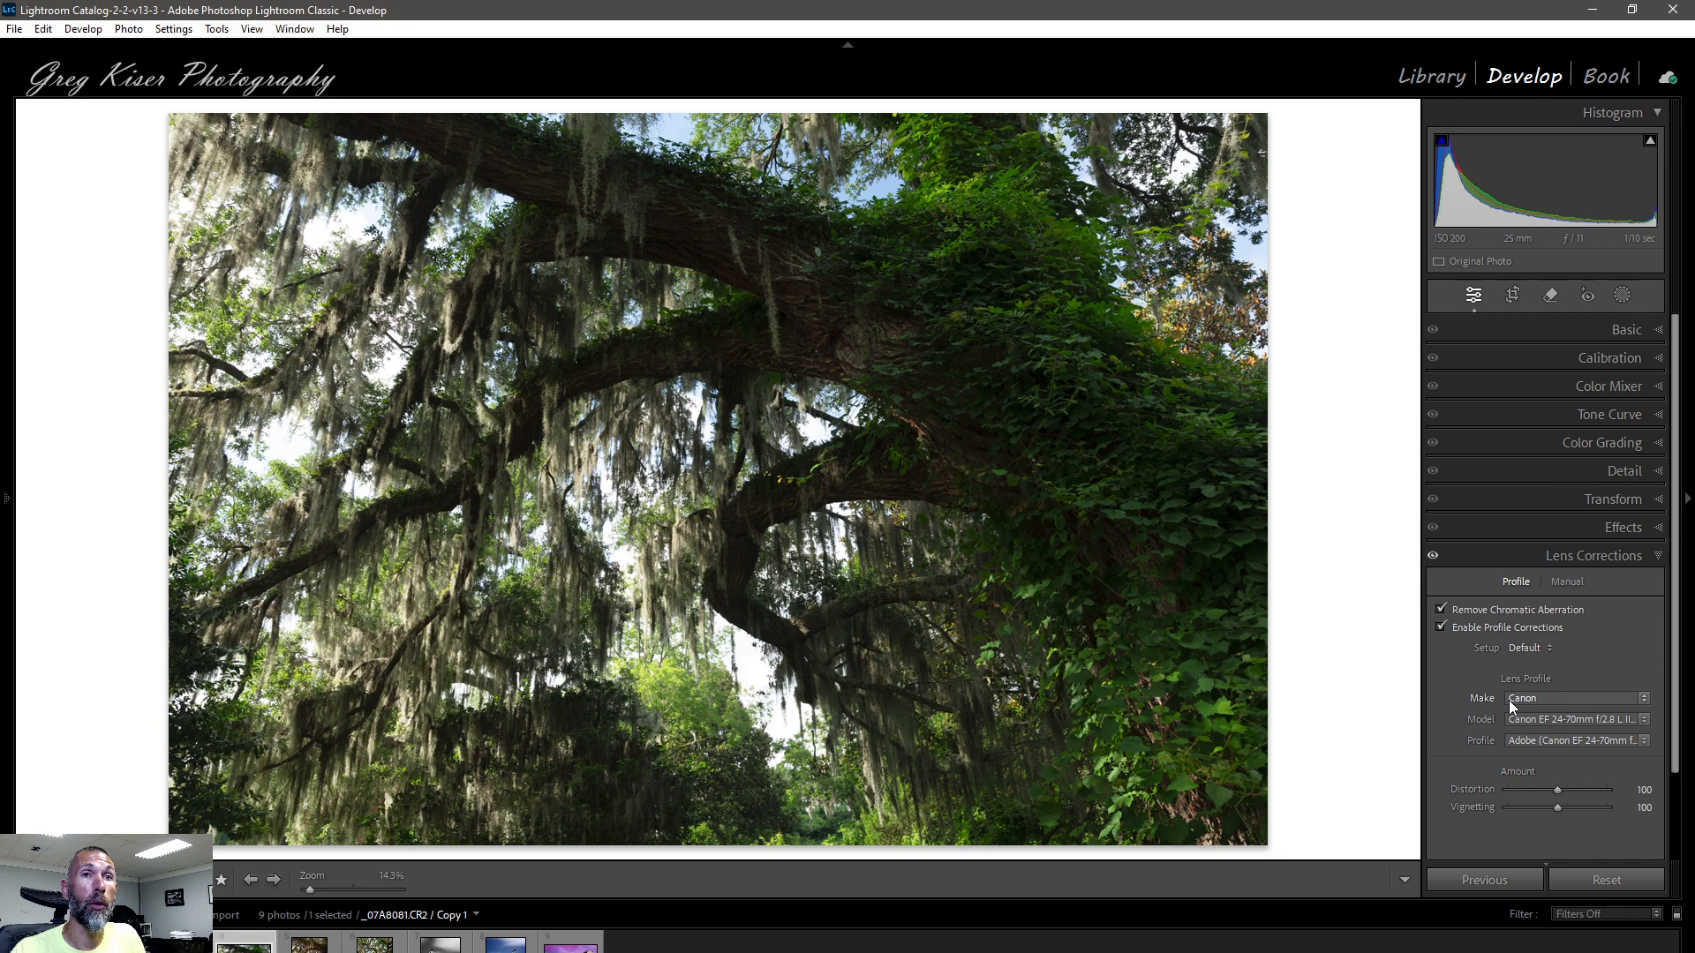
pyautogui.click(1628, 556)
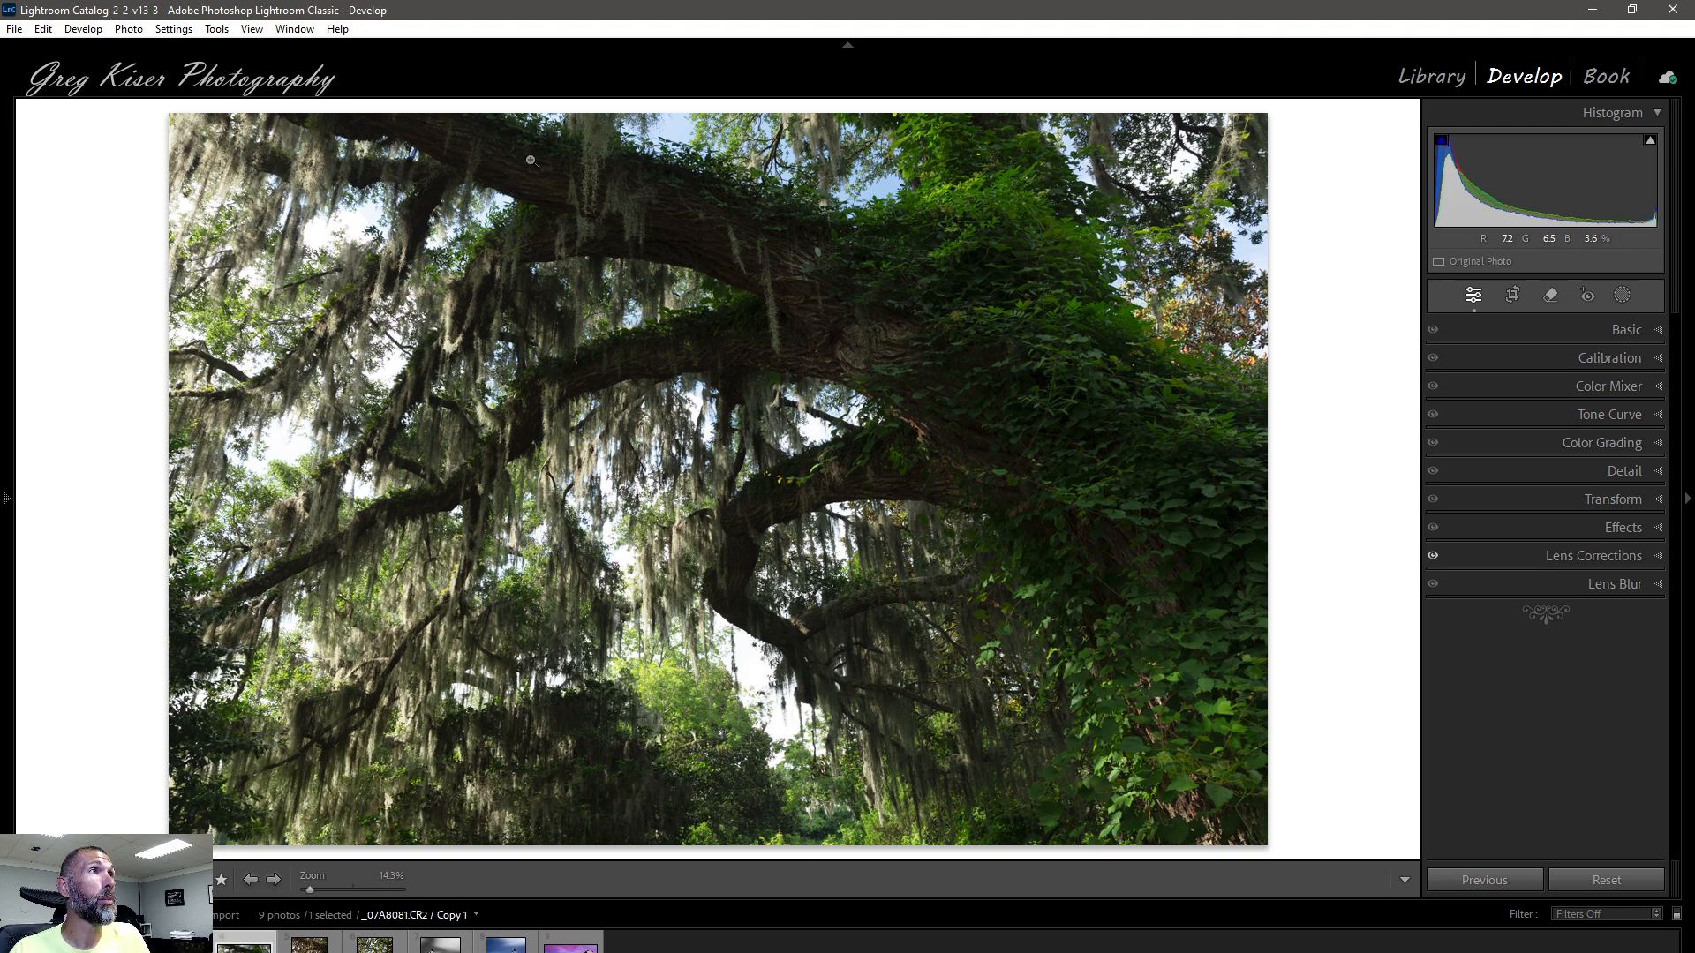
# - Flip the photo horizontally
pyautogui.click(129, 30)
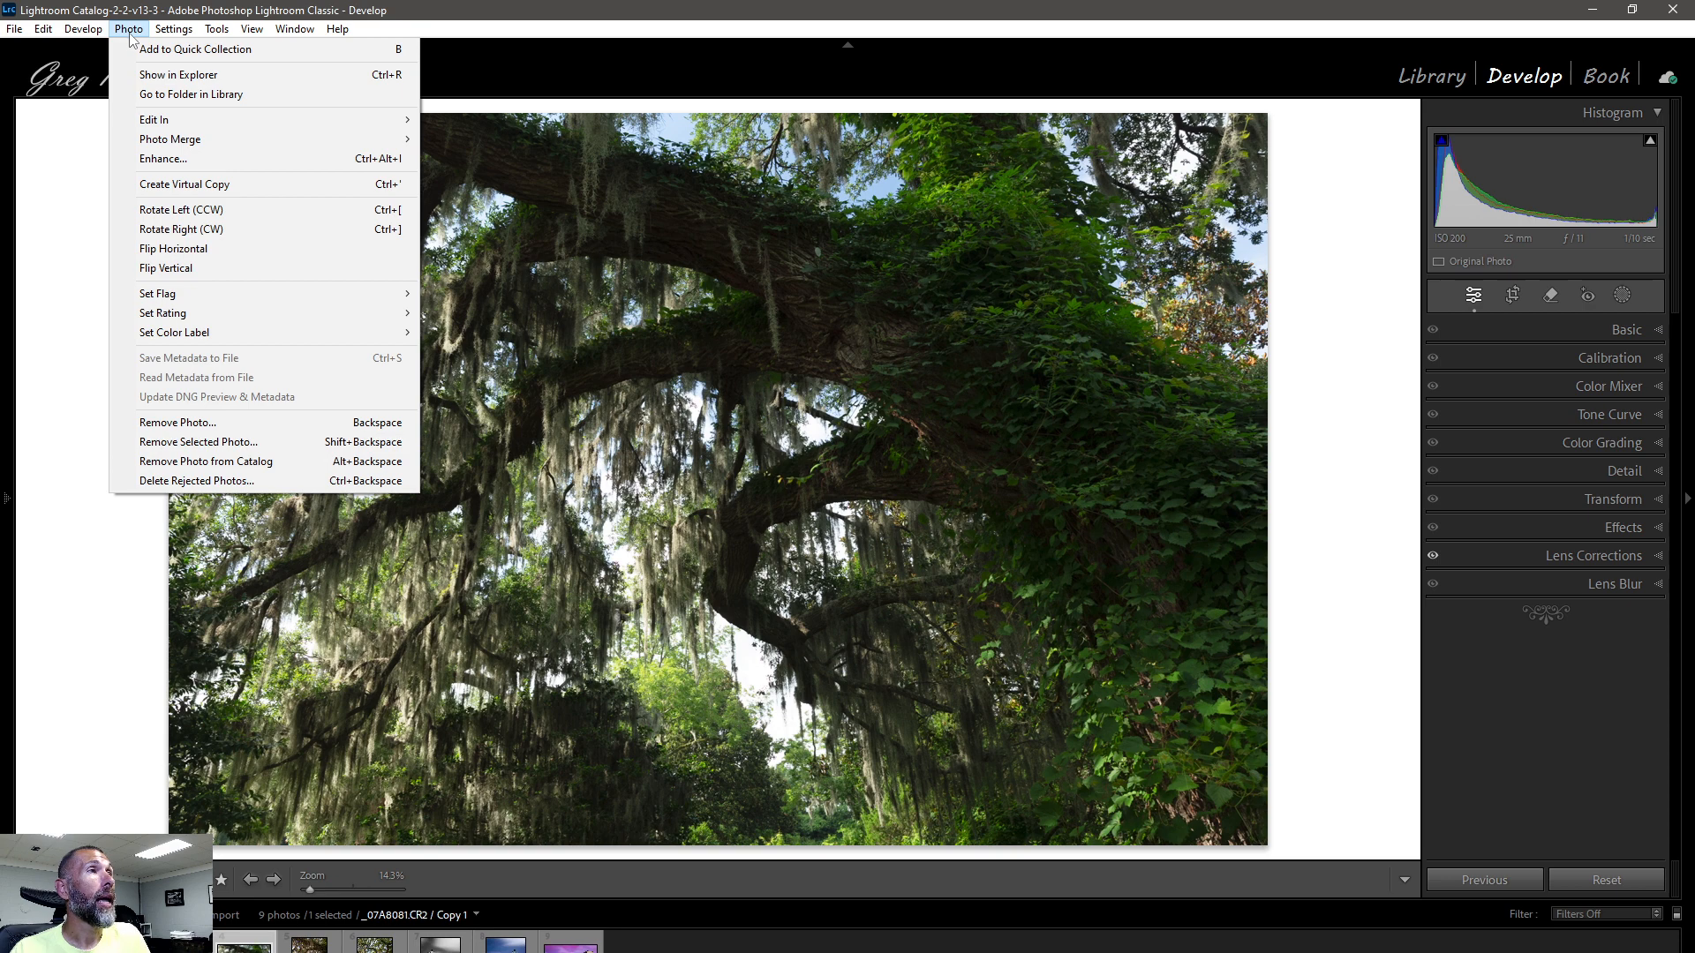
pyautogui.click(180, 251)
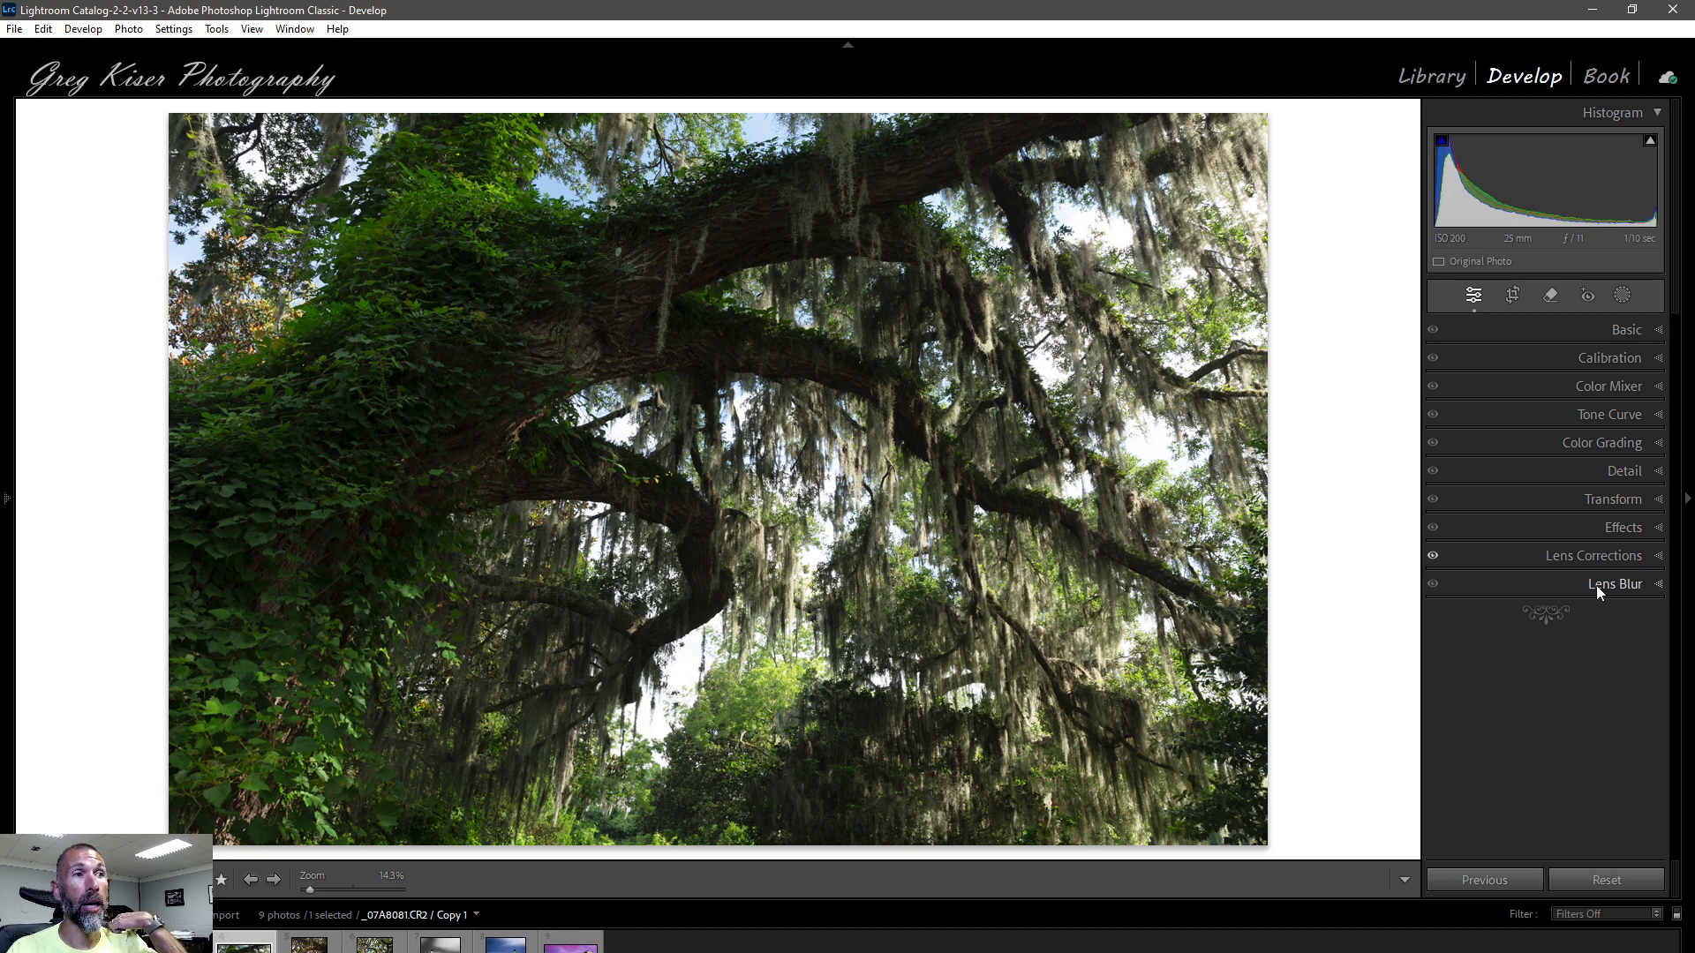
# - Open the Basic adjustments and check the photo's shadow and highlight clipping overlays
pyautogui.click(1657, 333)
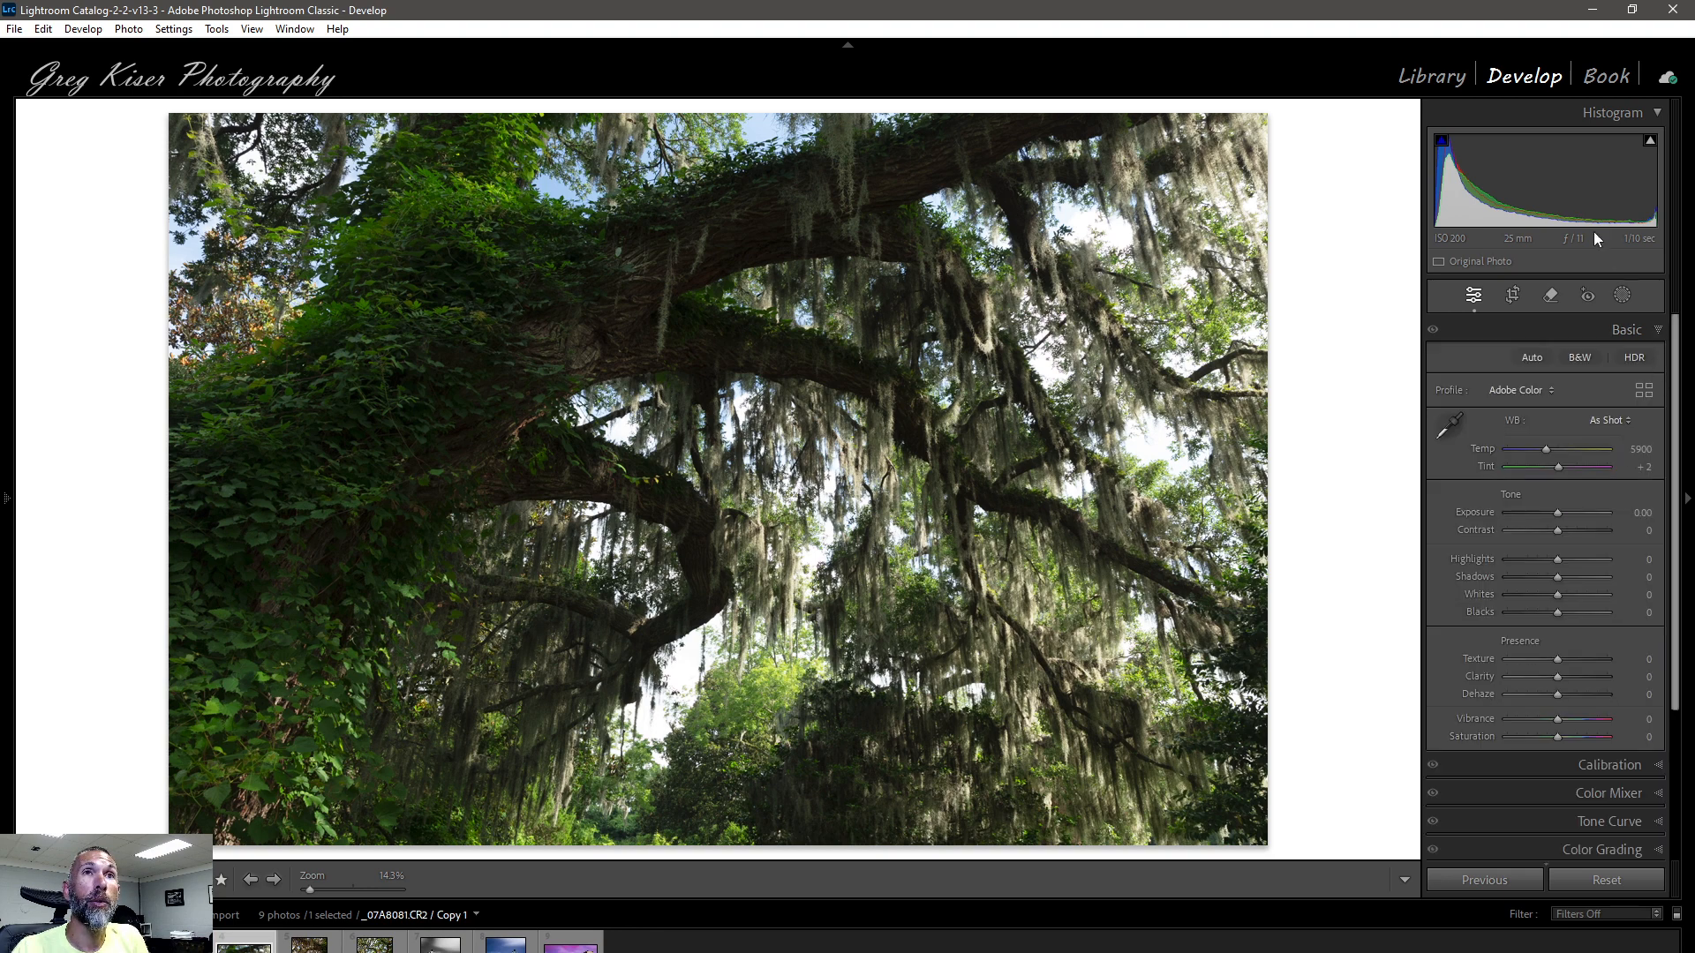
pyautogui.click(1441, 143)
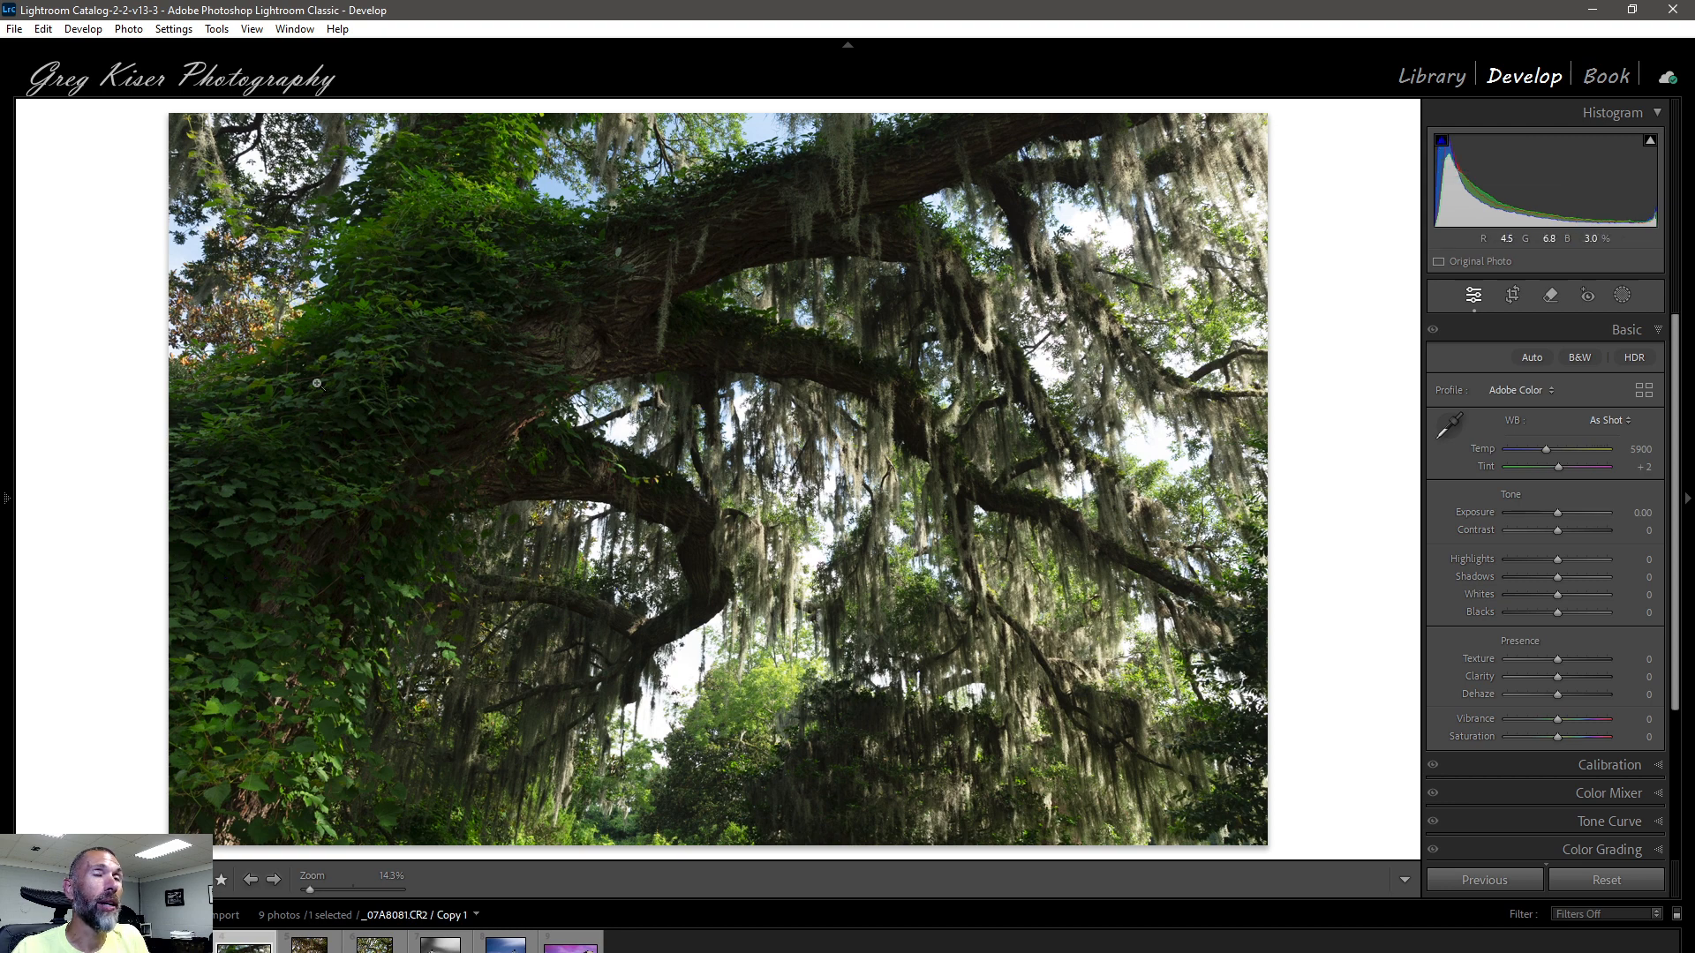
pyautogui.click(1651, 143)
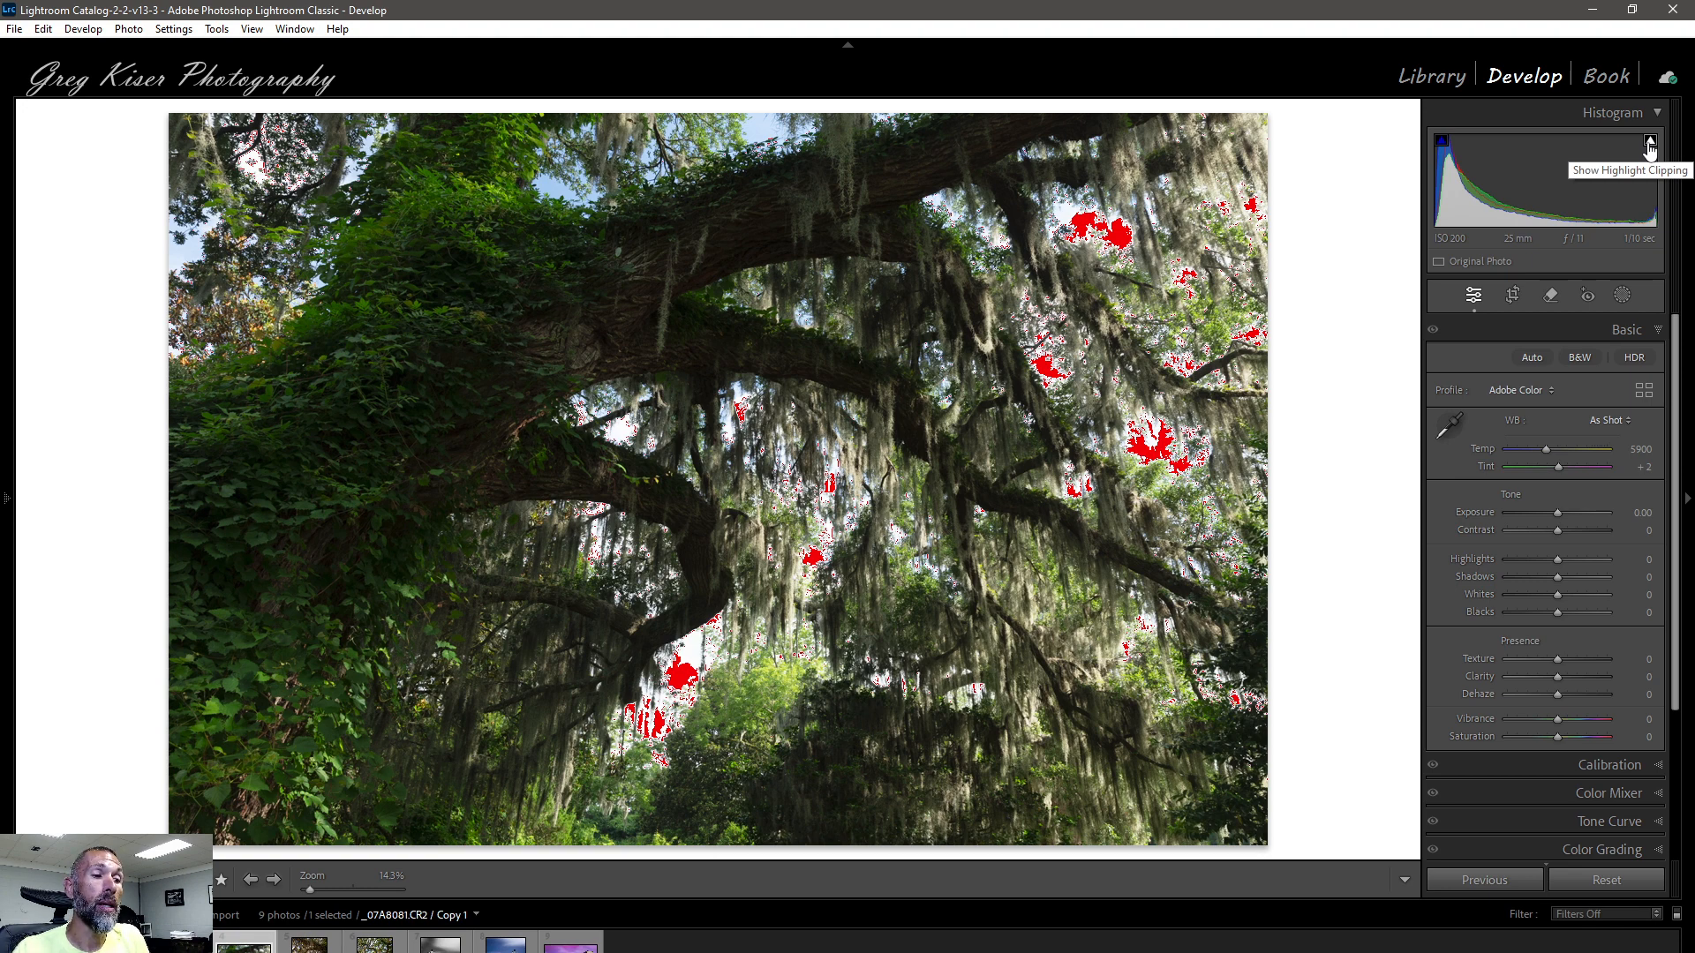
pyautogui.click(1649, 143)
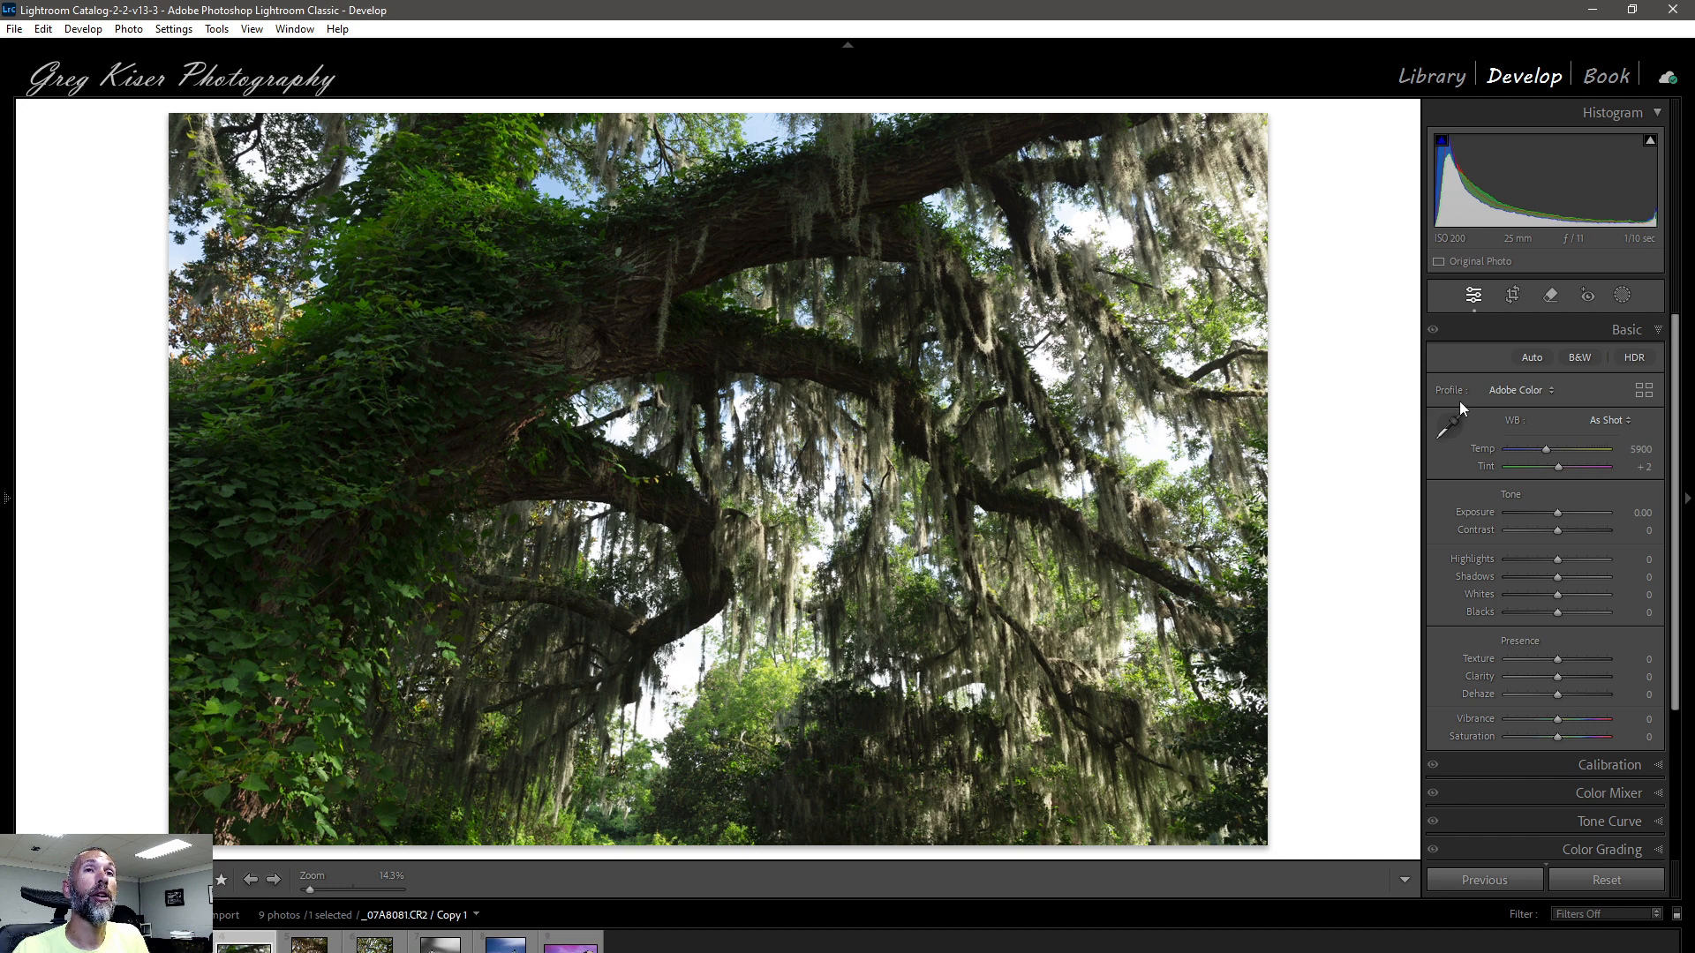
# - Compare the Adobe Color and Adobe Landscape profiles in the Profile Browser and apply Adobe Landscape
pyautogui.click(1552, 392)
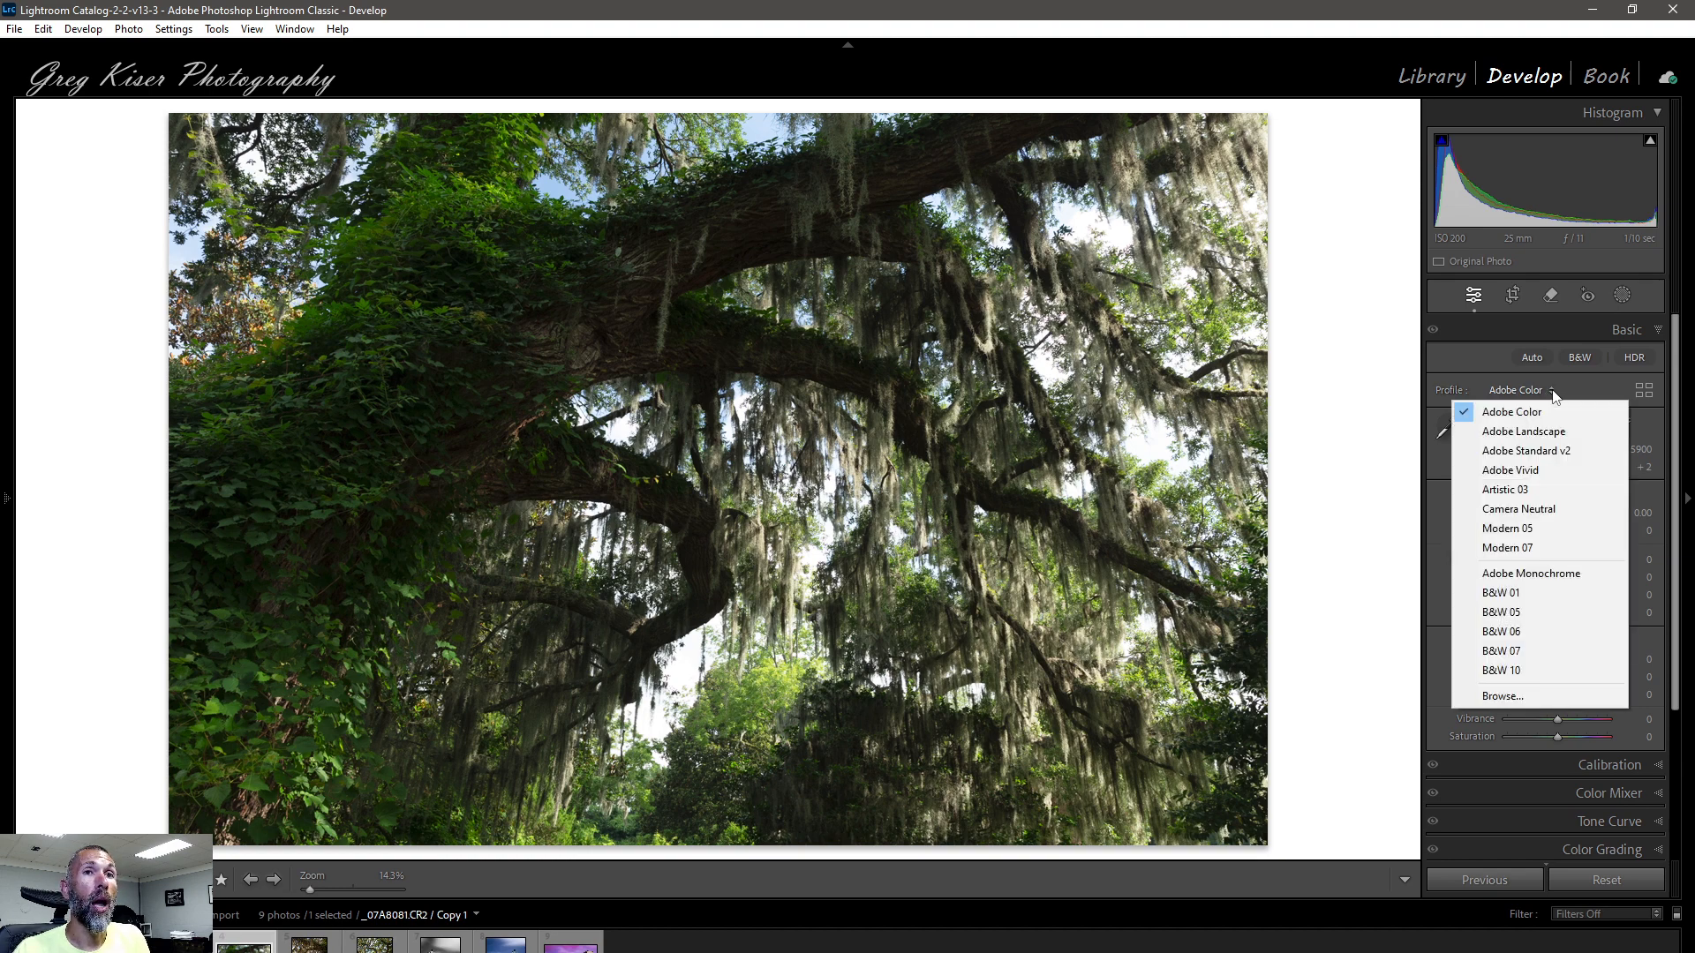
pyautogui.click(1642, 392)
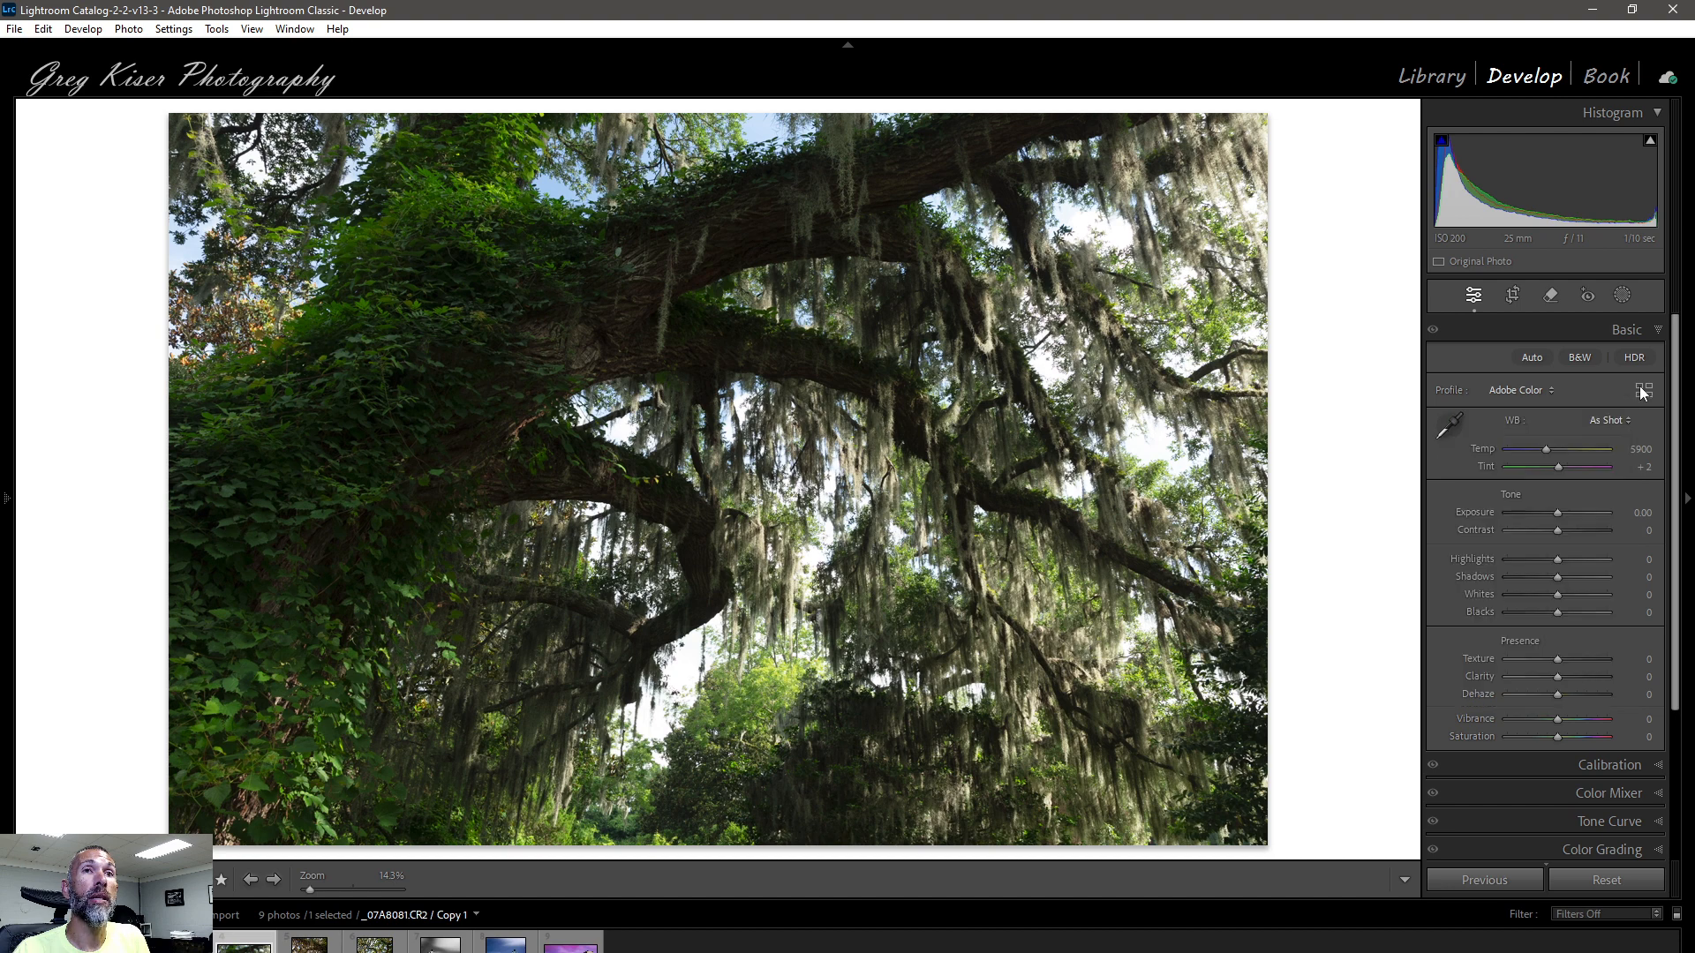
pyautogui.click(1641, 391)
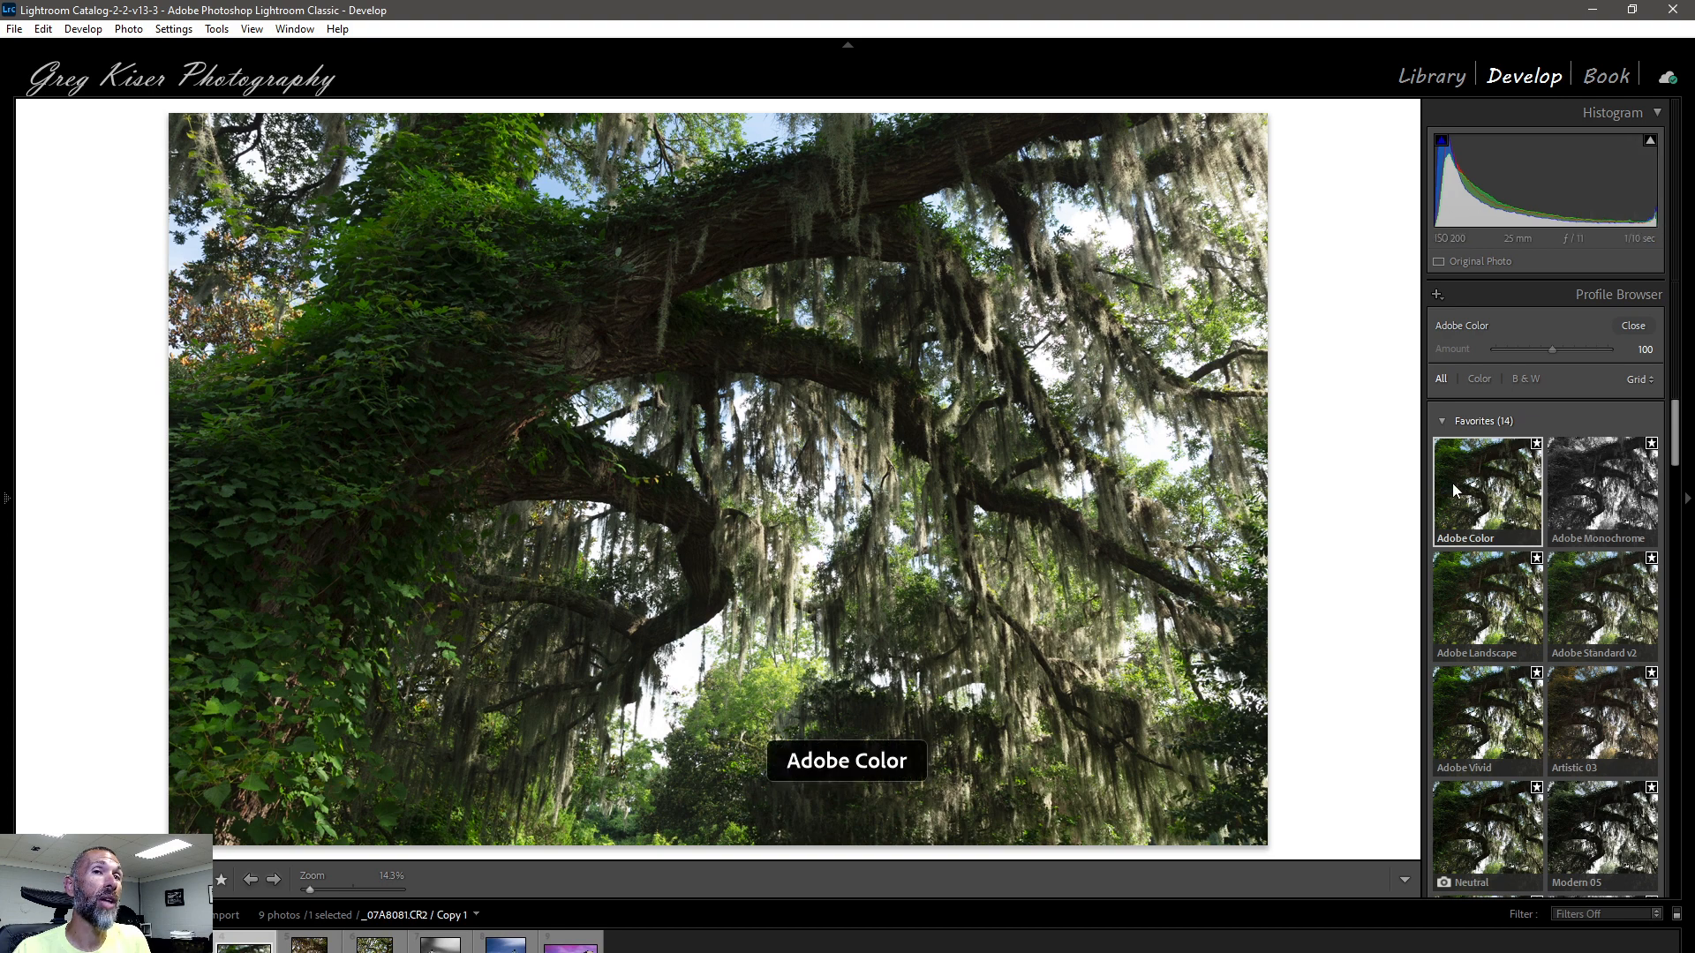
pyautogui.click(1467, 601)
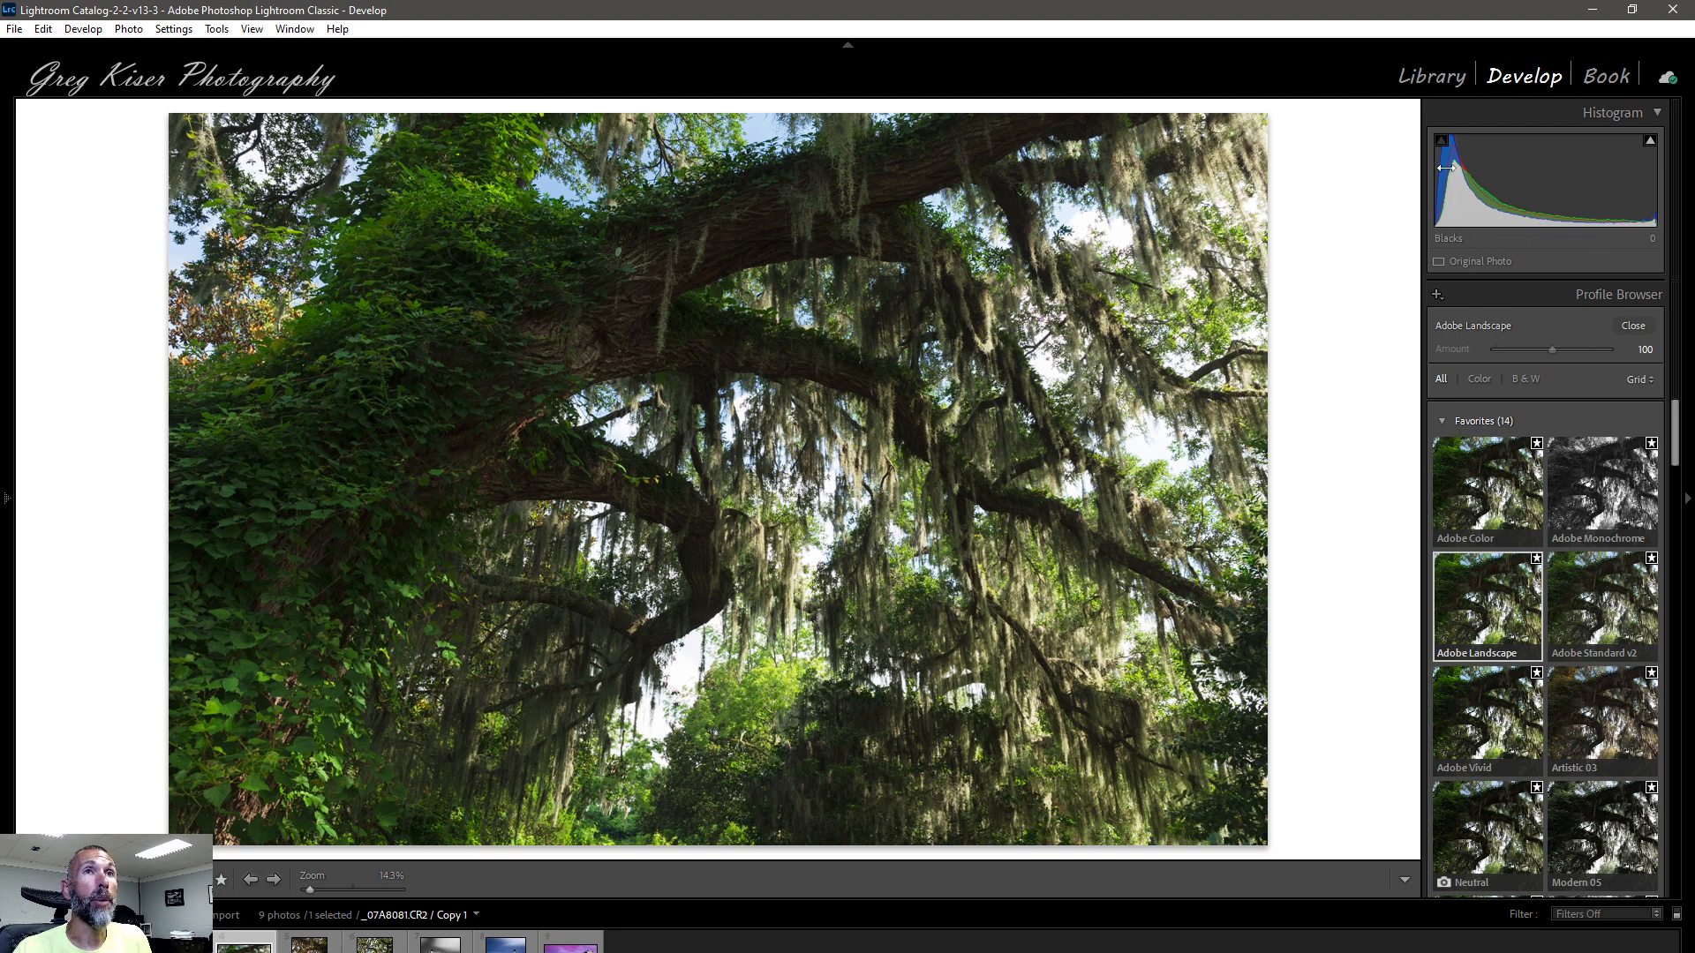
pyautogui.click(1479, 504)
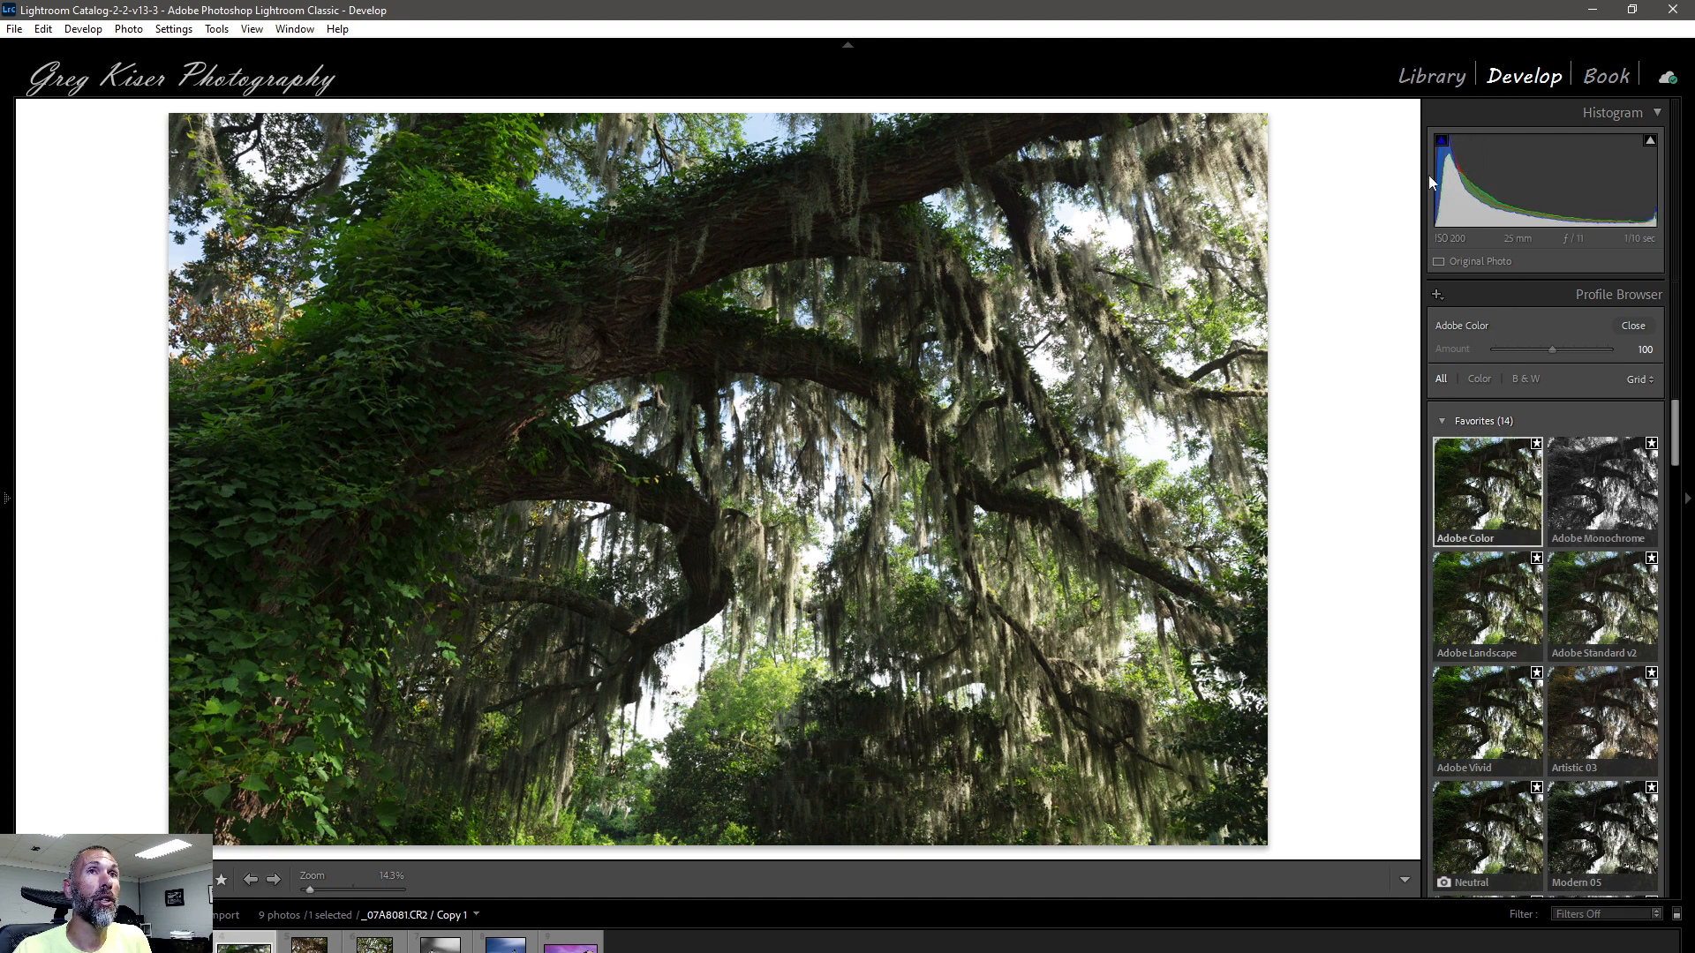
pyautogui.click(1470, 598)
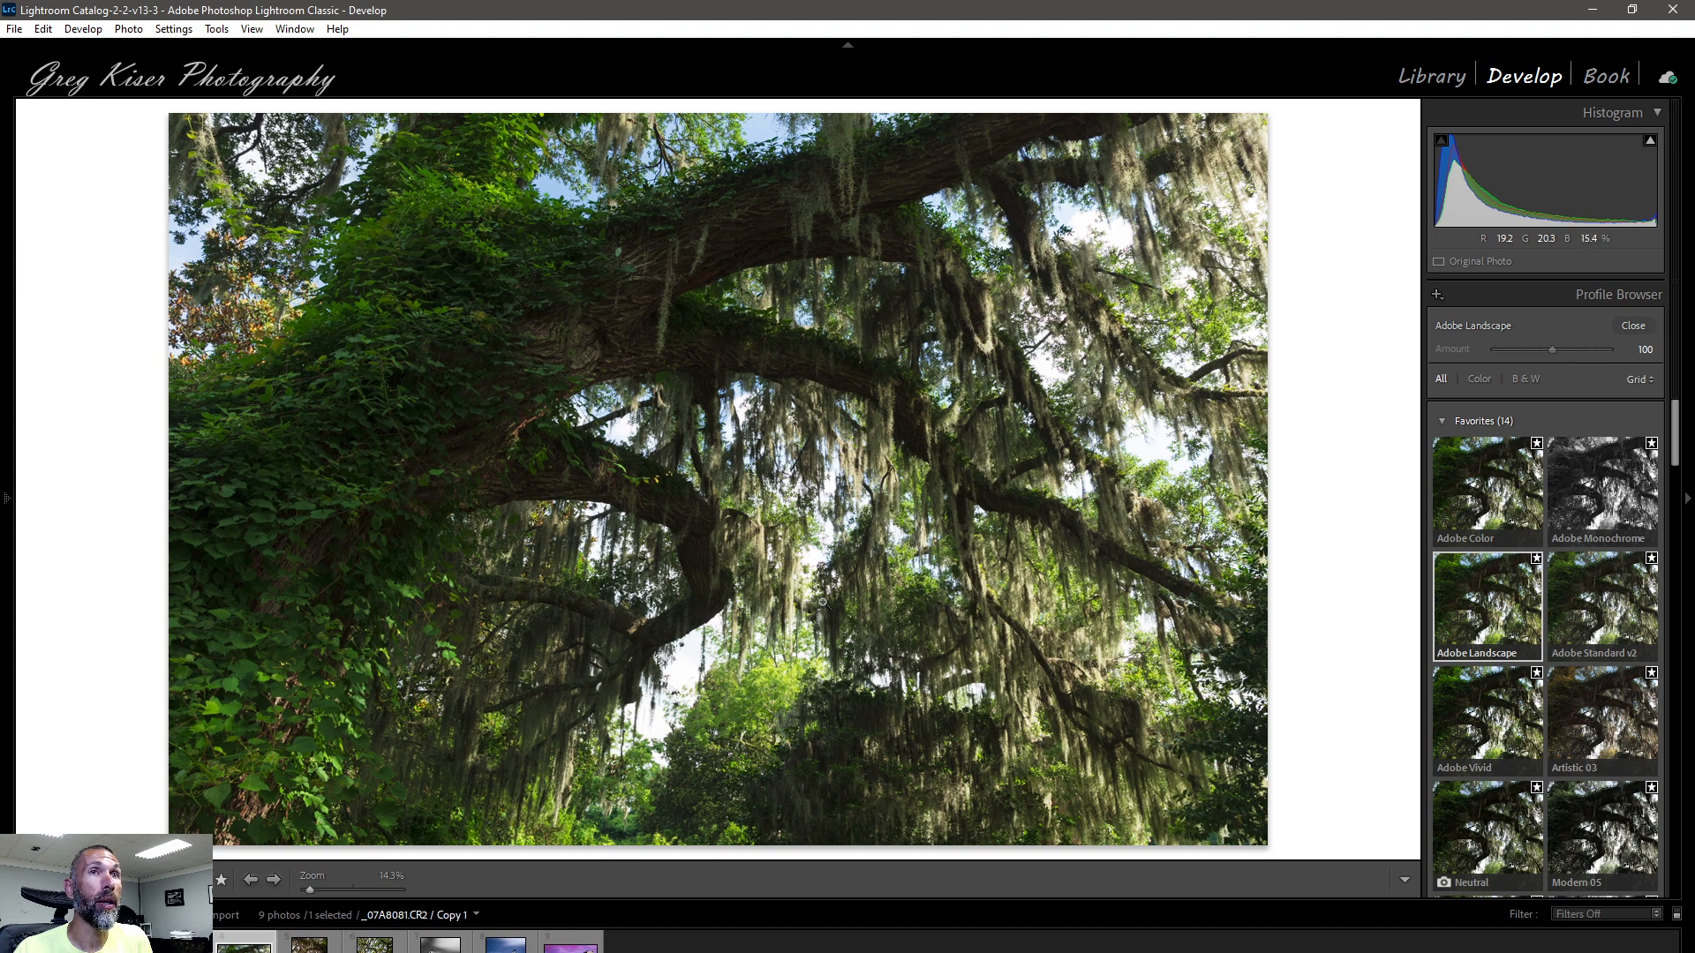
pyautogui.click(1650, 142)
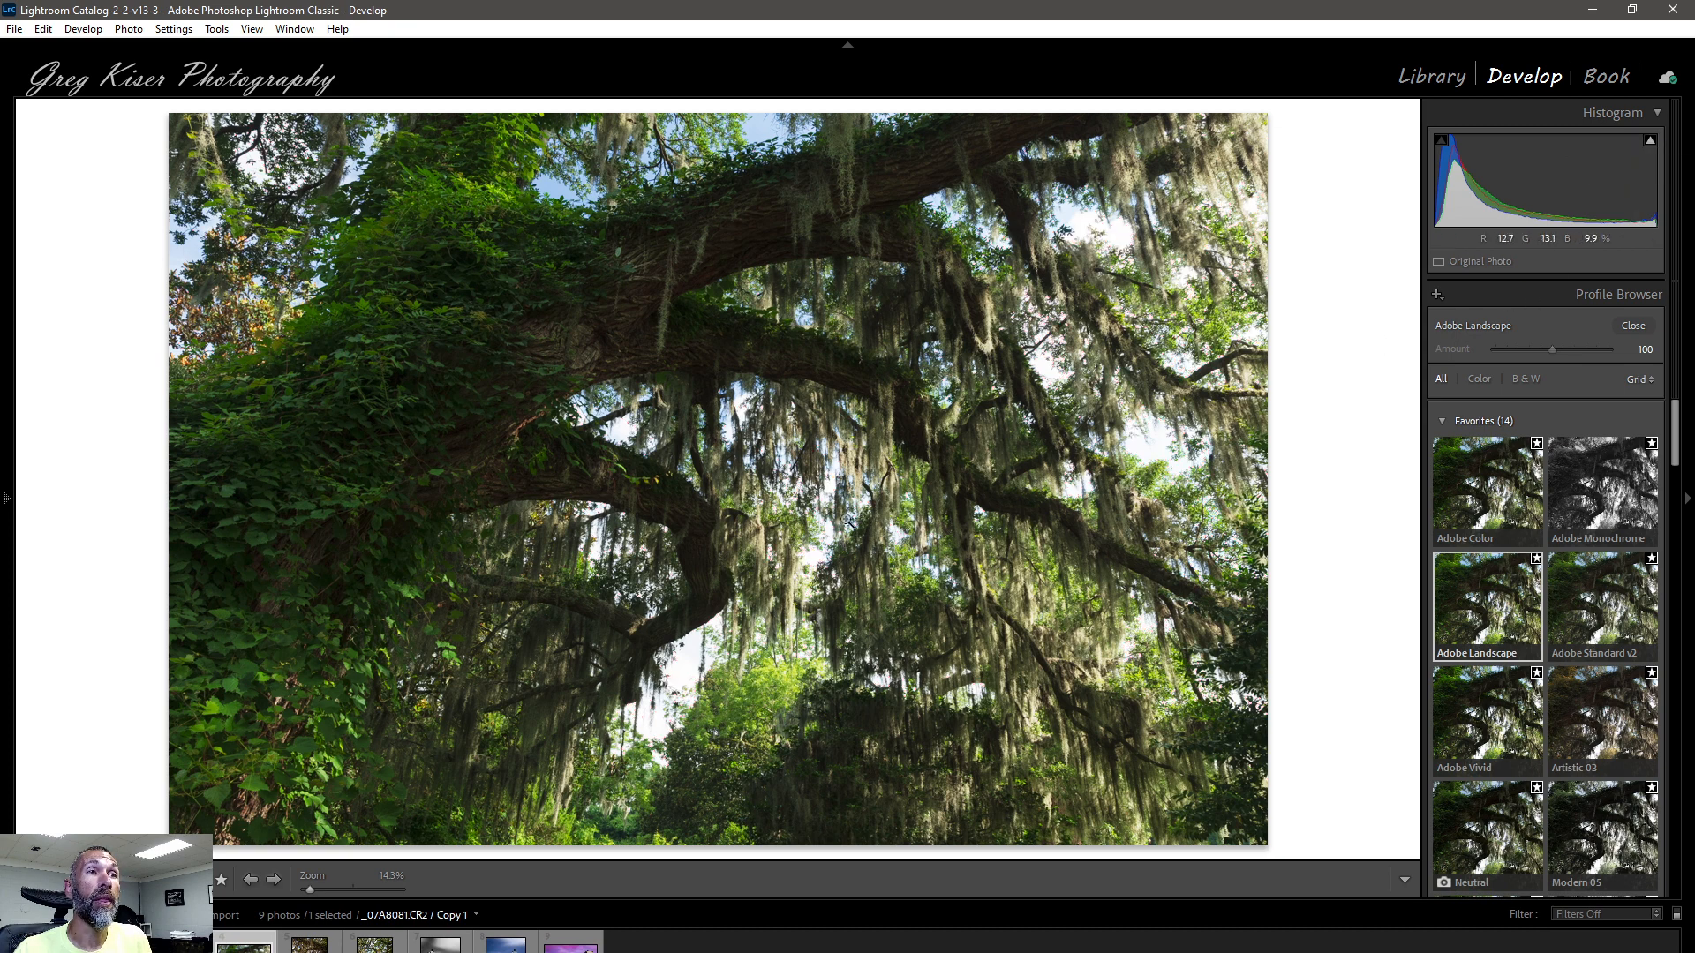
pyautogui.click(1633, 327)
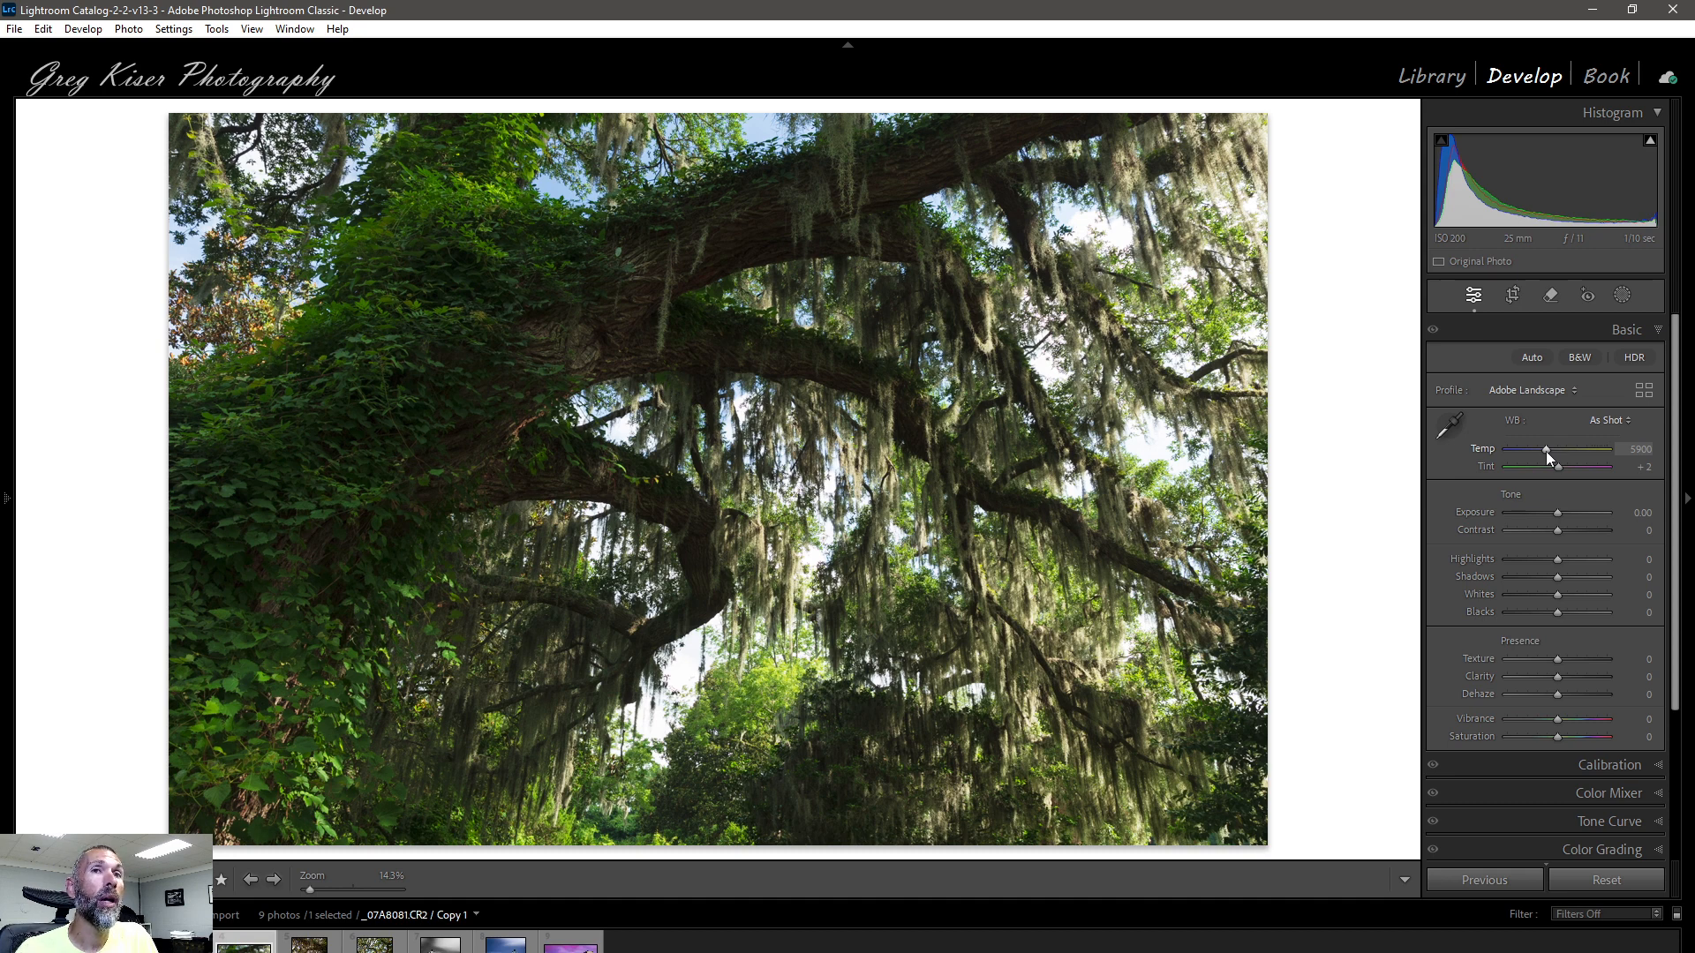
# - Set the white balance to Temp 6211 and Tint +13, and raise Exposure to +0.35
pyautogui.moveTo(1545, 451); pyautogui.dragTo(1549, 447)
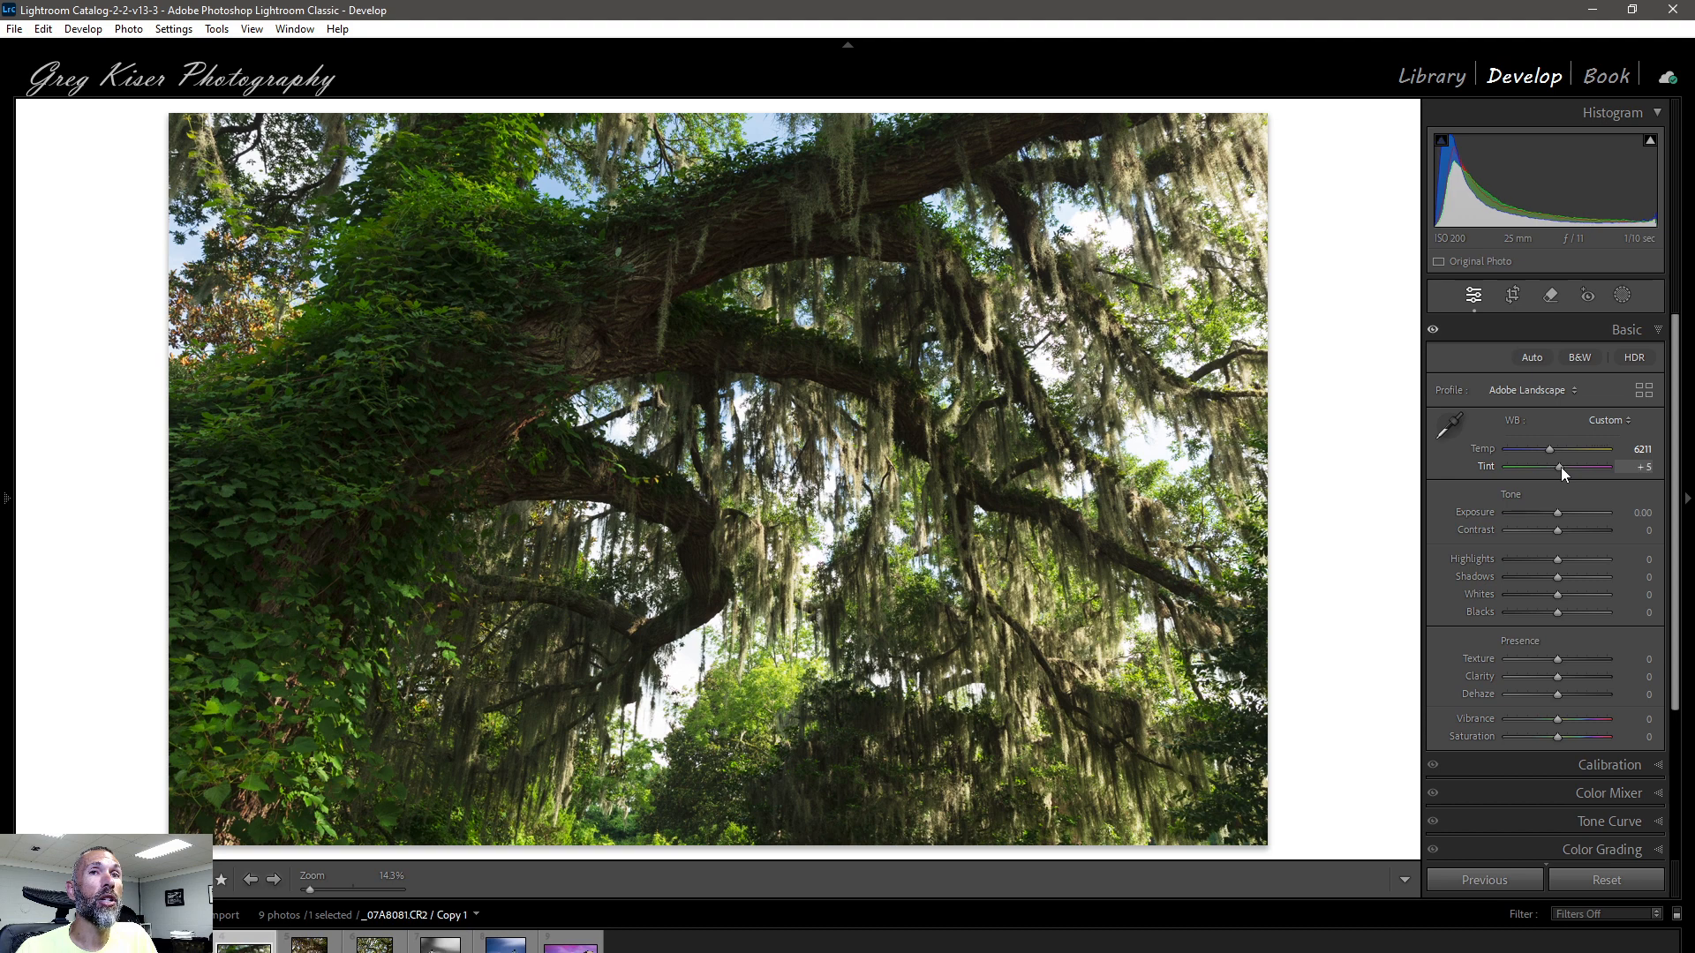
pyautogui.moveTo(1561, 468); pyautogui.dragTo(1562, 467)
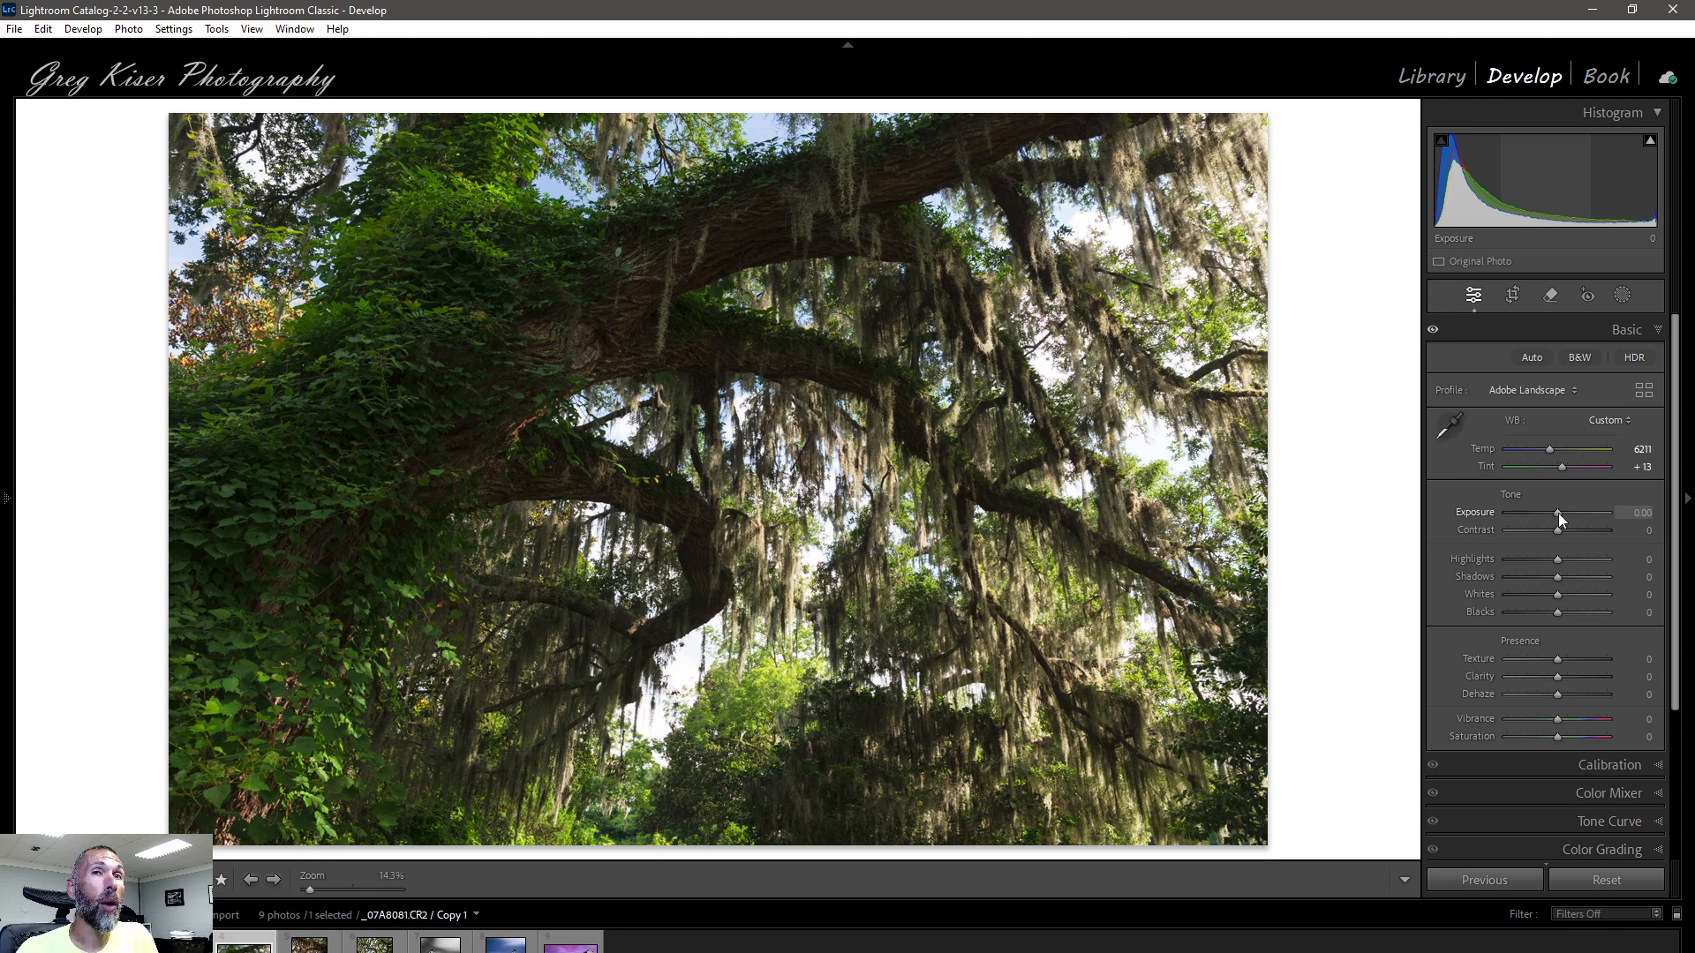
pyautogui.moveTo(1559, 513); pyautogui.dragTo(1561, 513)
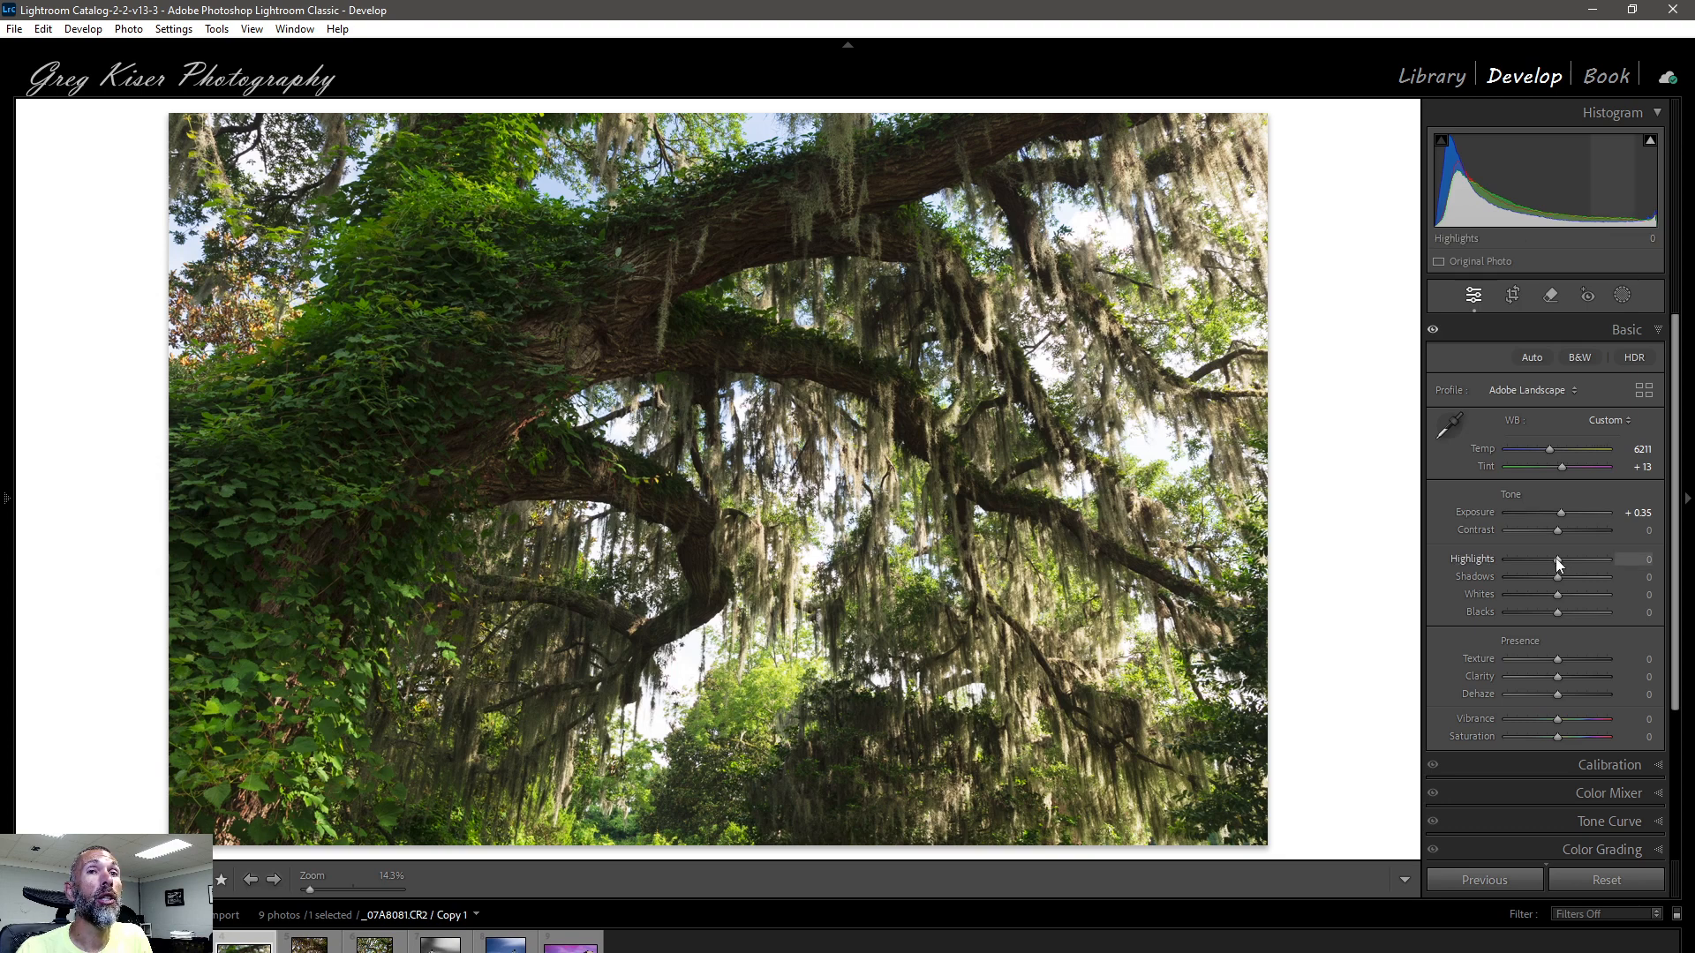
# - Lower Highlights to -67 and raise Shadows to +58
pyautogui.moveTo(1556, 558); pyautogui.dragTo(1486, 564)
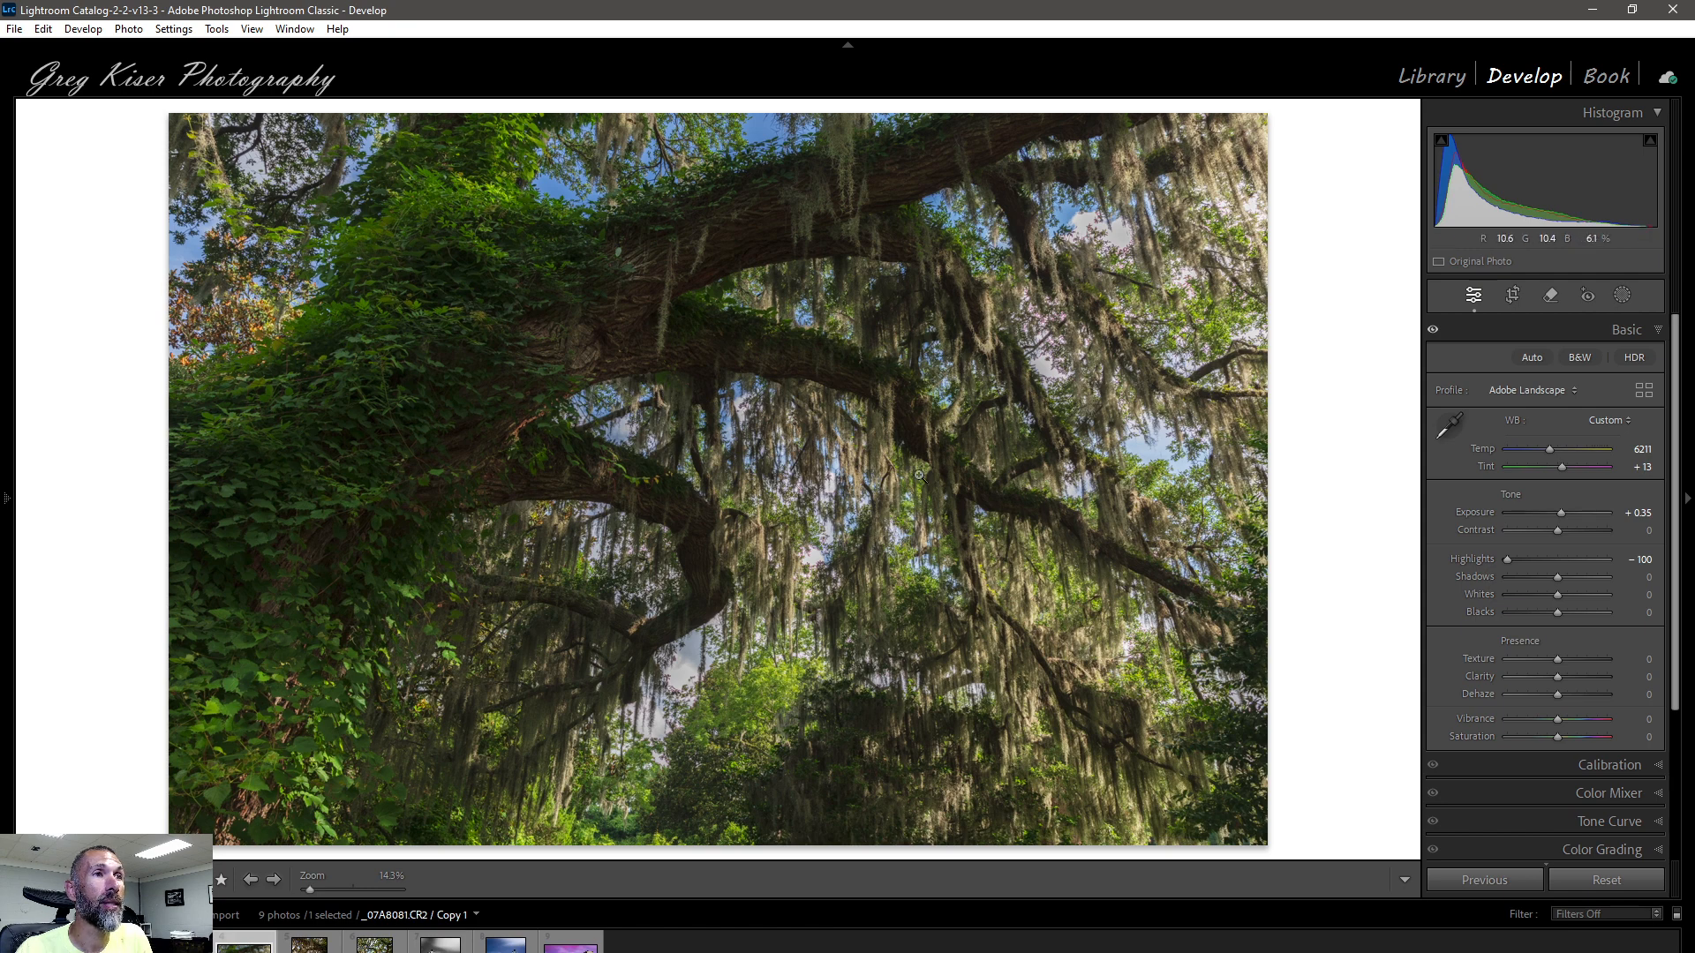
pyautogui.moveTo(1514, 562); pyautogui.dragTo(1522, 562)
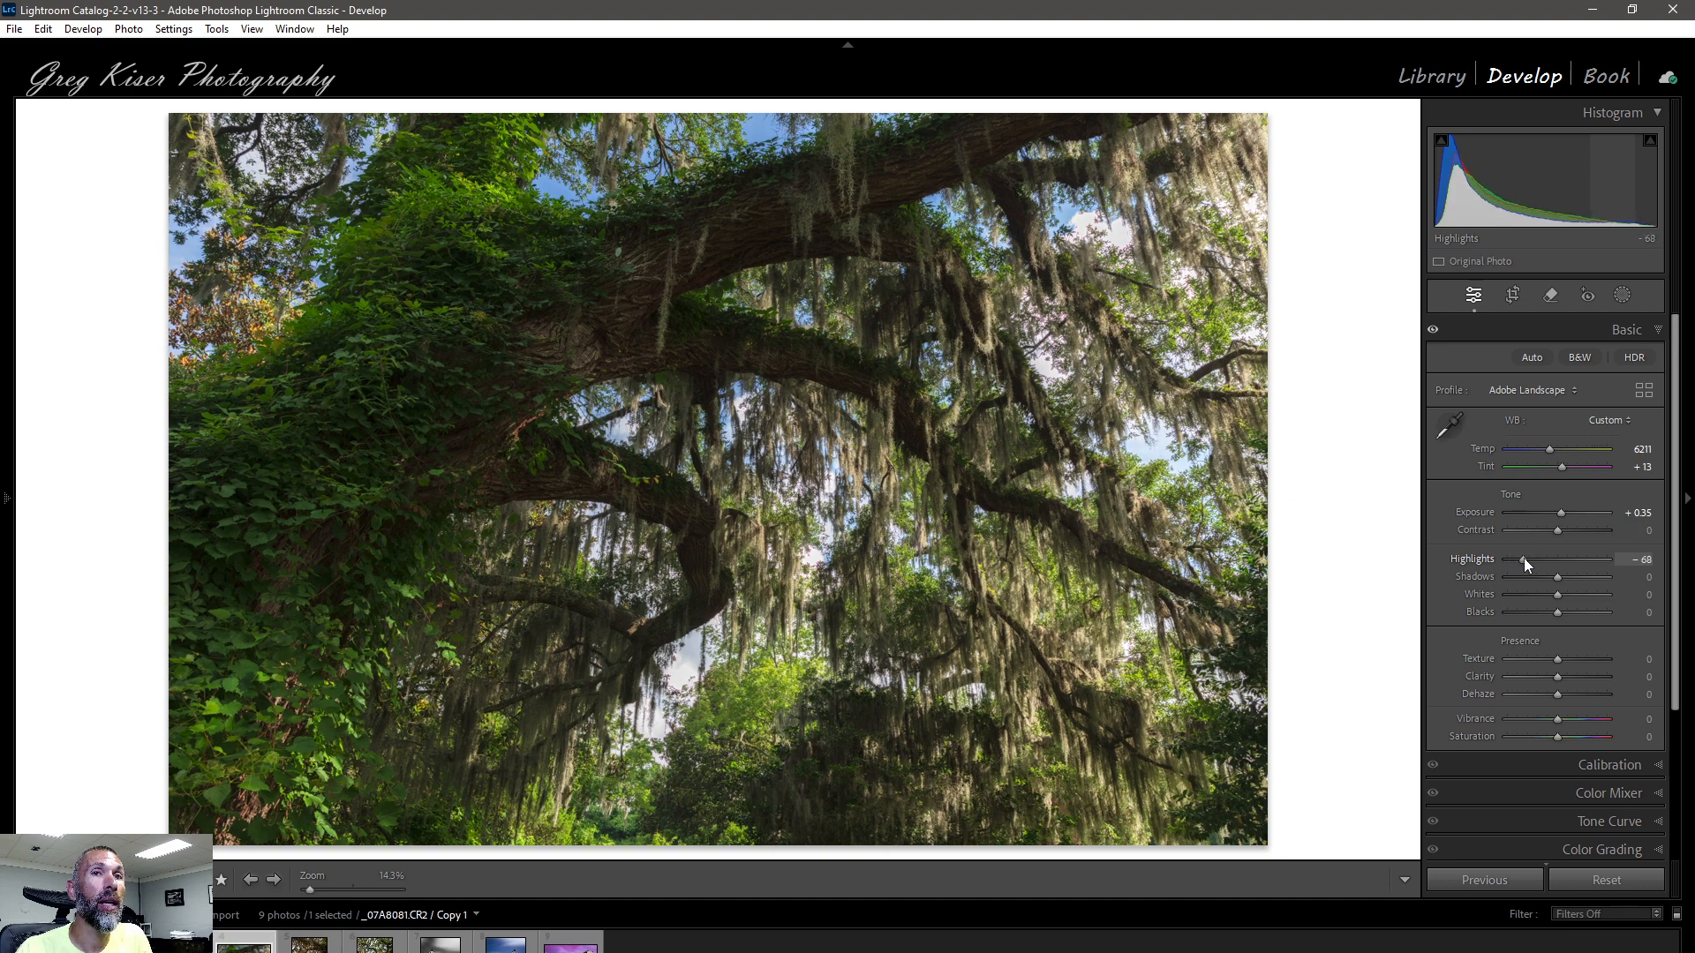
pyautogui.moveTo(1524, 563); pyautogui.dragTo(1525, 557)
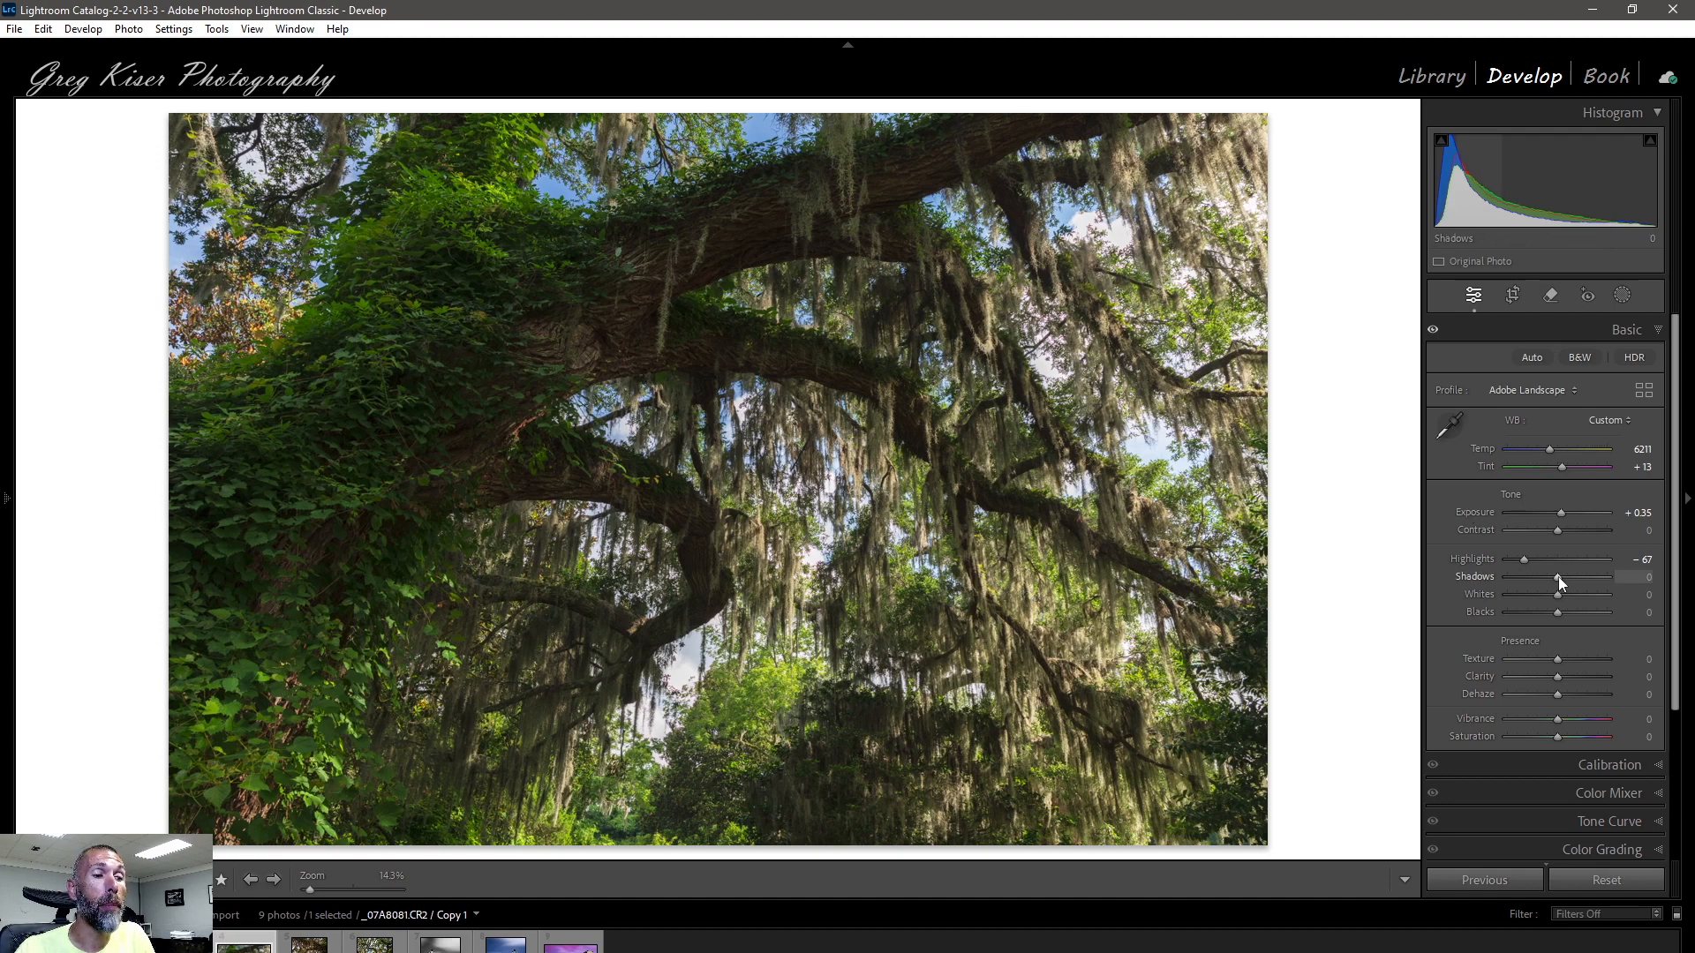
pyautogui.moveTo(1559, 575); pyautogui.dragTo(1647, 578)
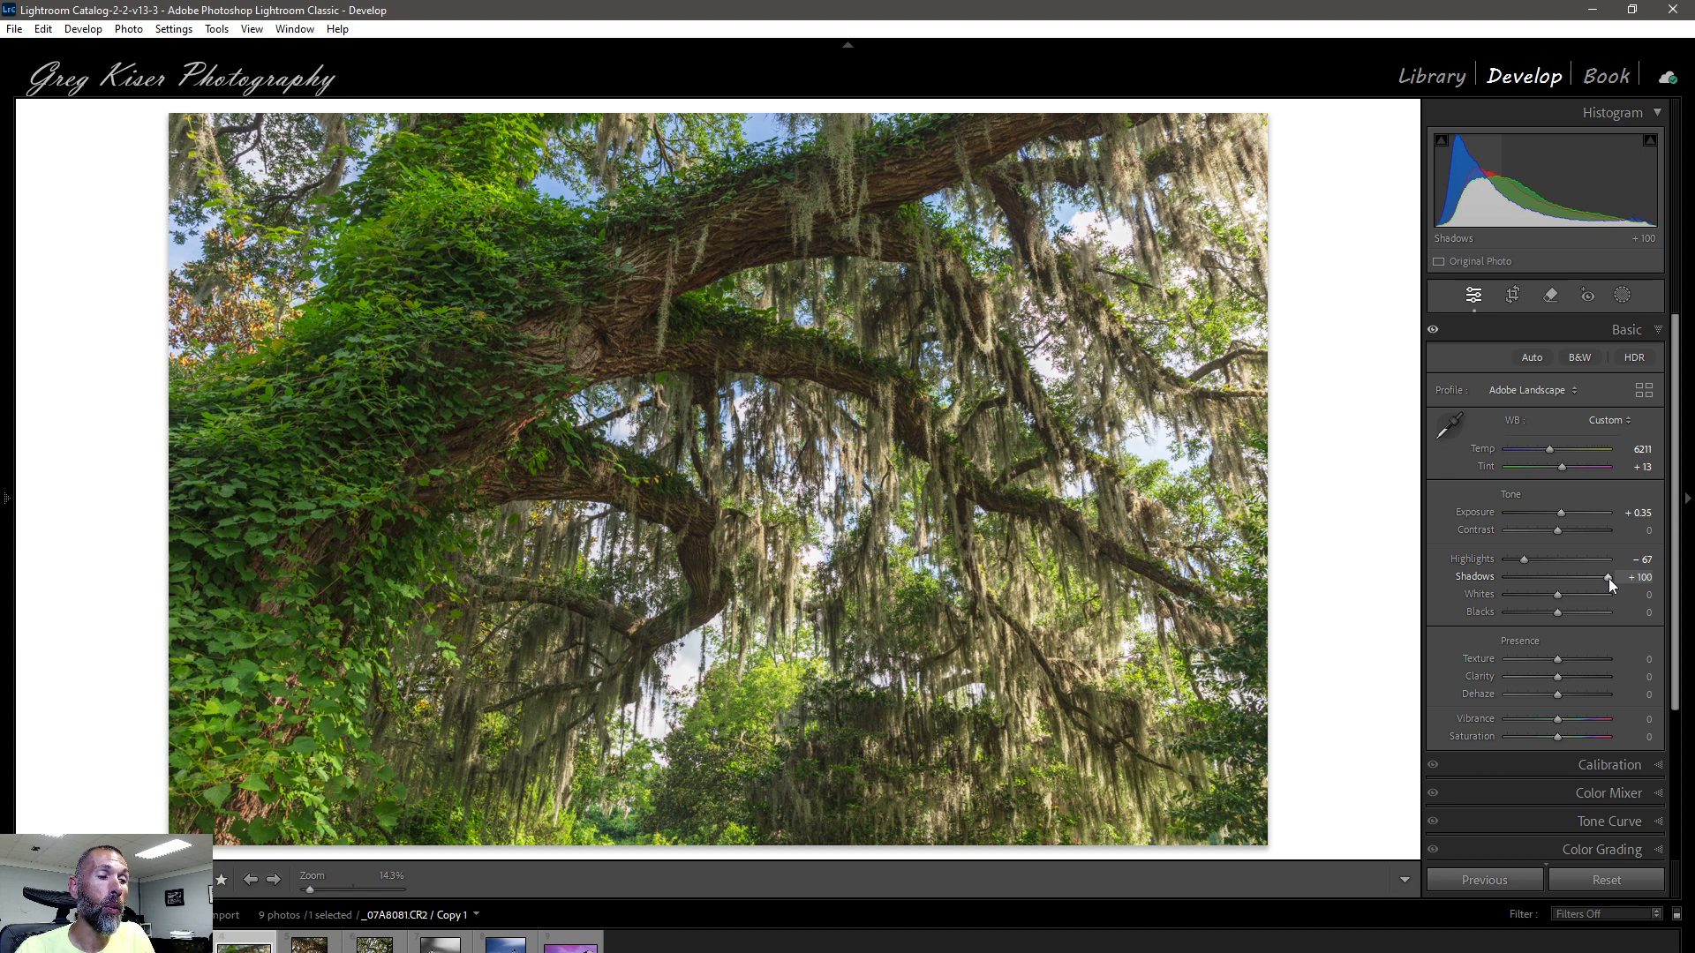
pyautogui.moveTo(1609, 578); pyautogui.dragTo(1587, 579)
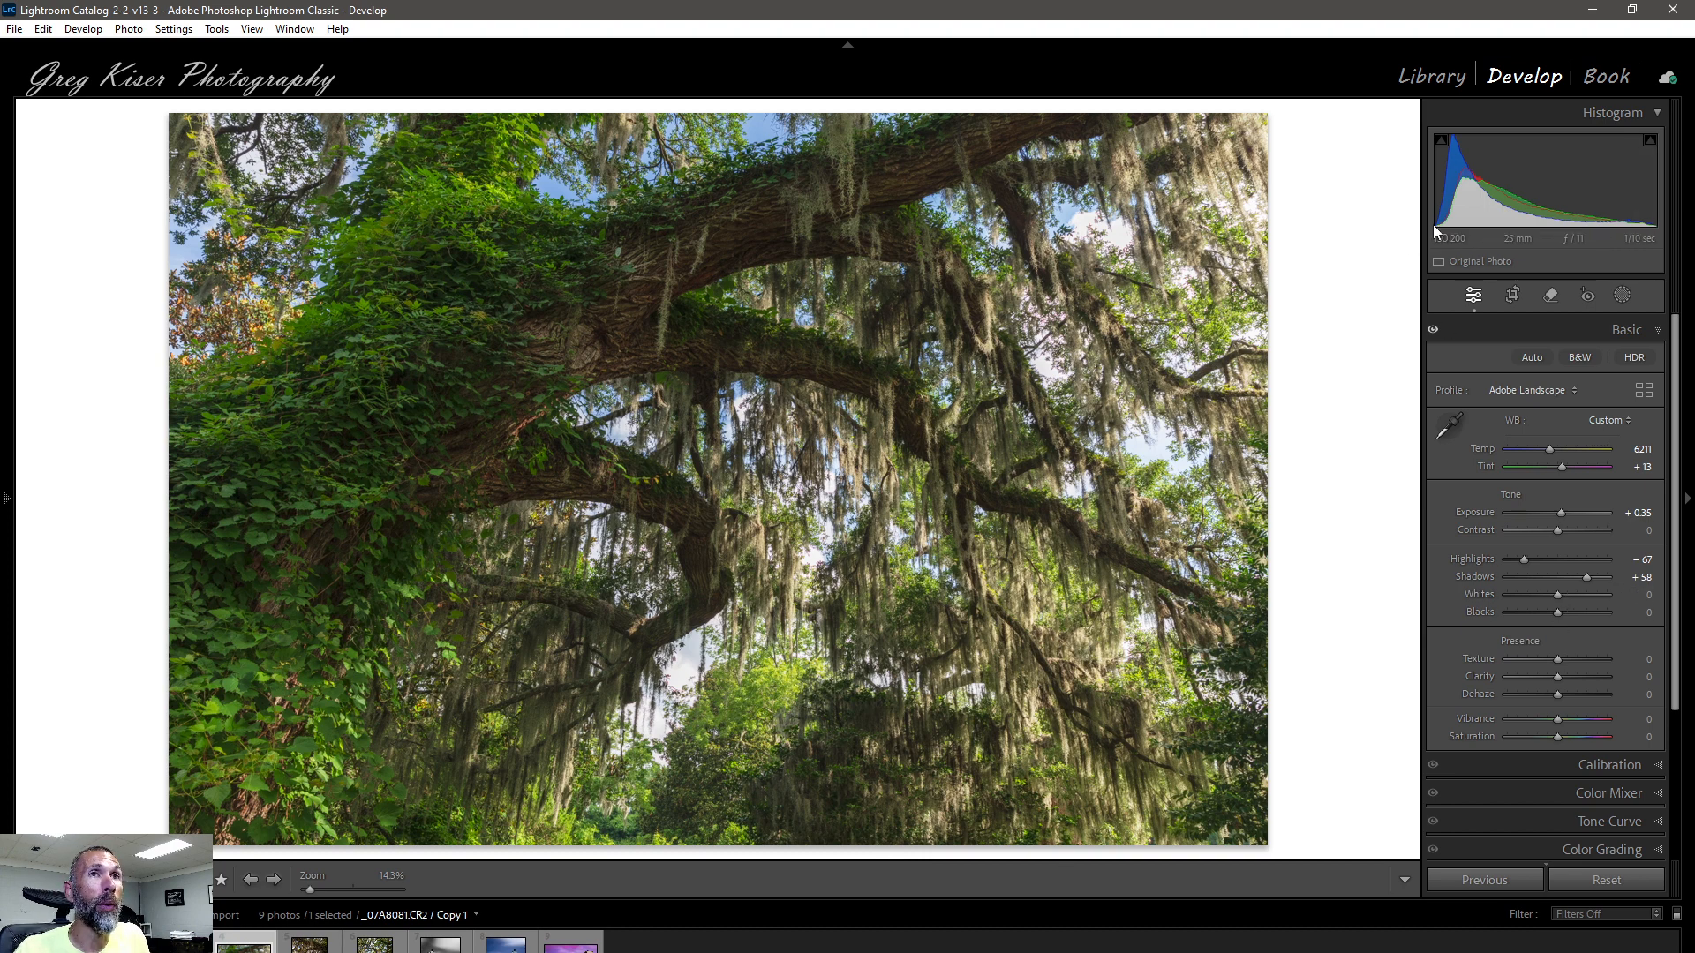
# - Check the highlight clipping preview for the Whites adjustment
pyautogui.keyDown('alt'); pyautogui.click(1559, 595); pyautogui.keyUp('alt')
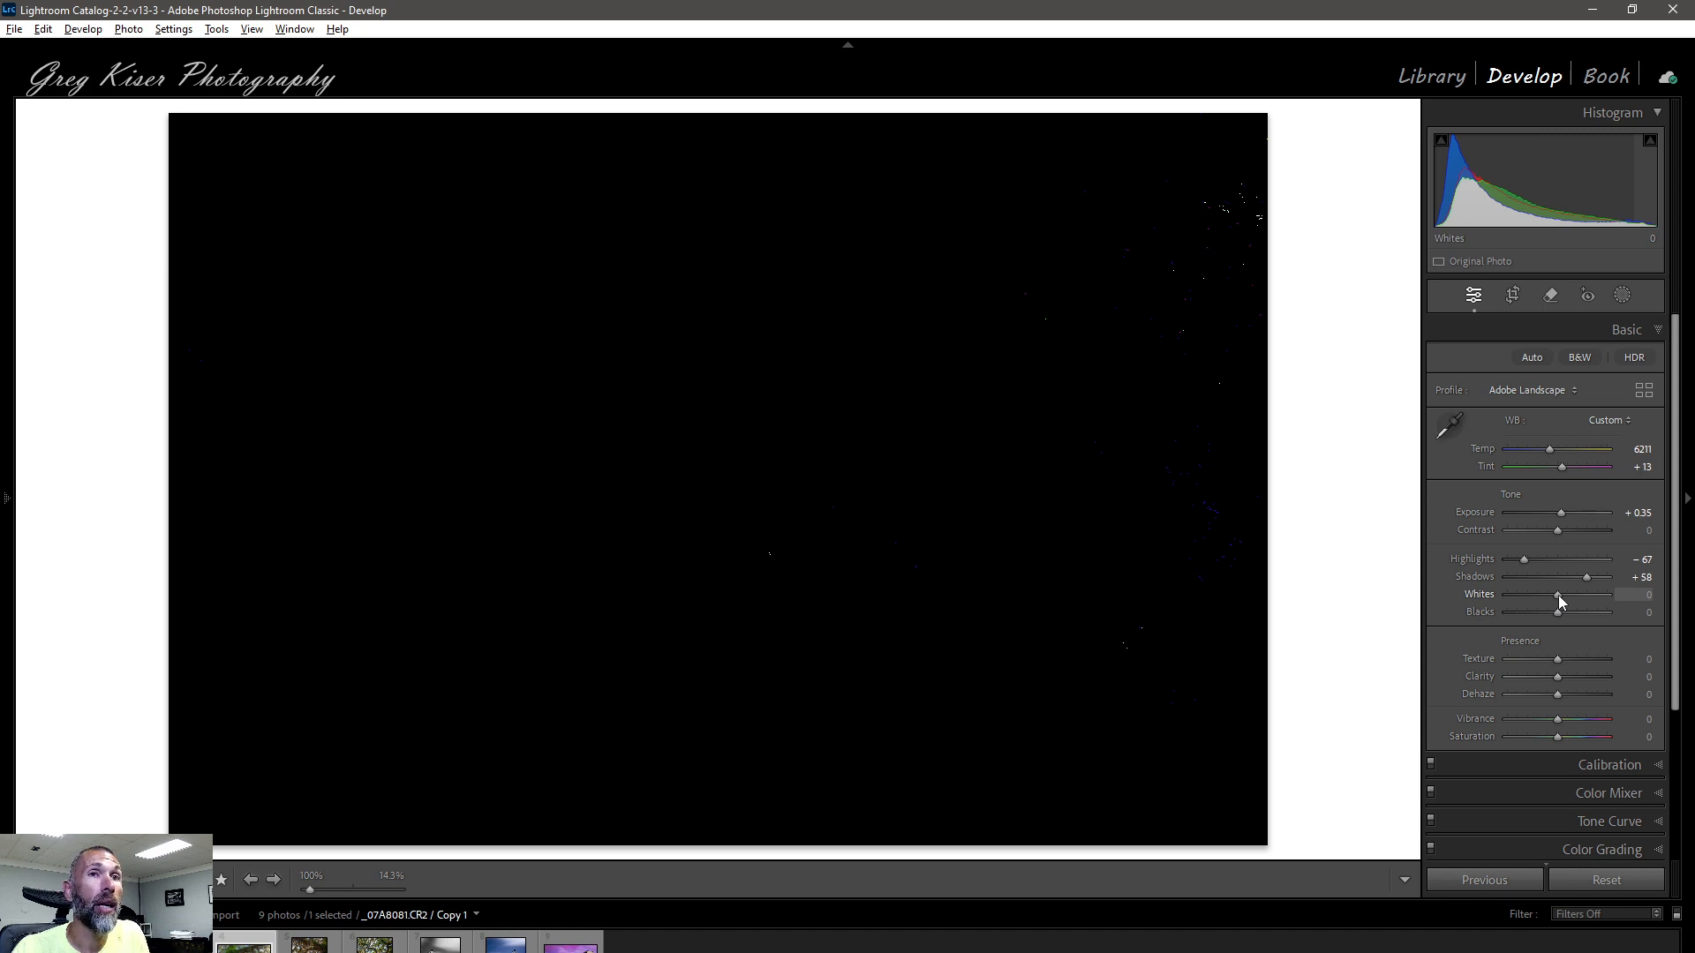
pyautogui.moveTo(1559, 594); pyautogui.dragTo(1557, 595)
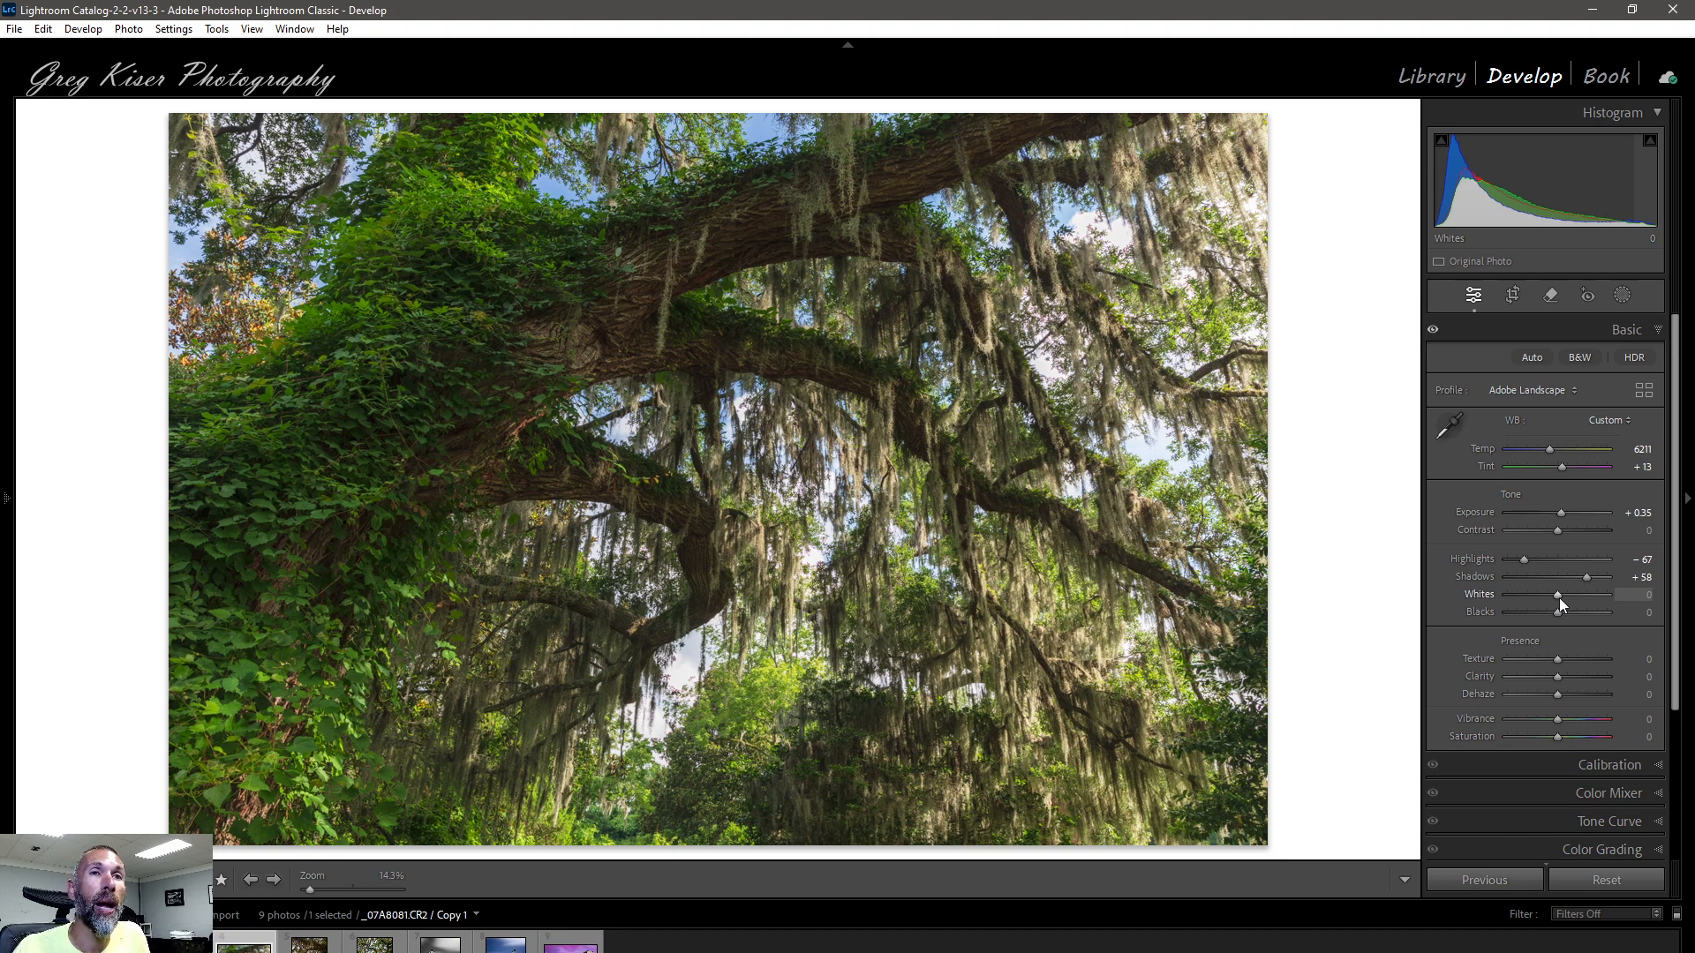
pyautogui.moveTo(1548, 597); pyautogui.dragTo(1539, 598)
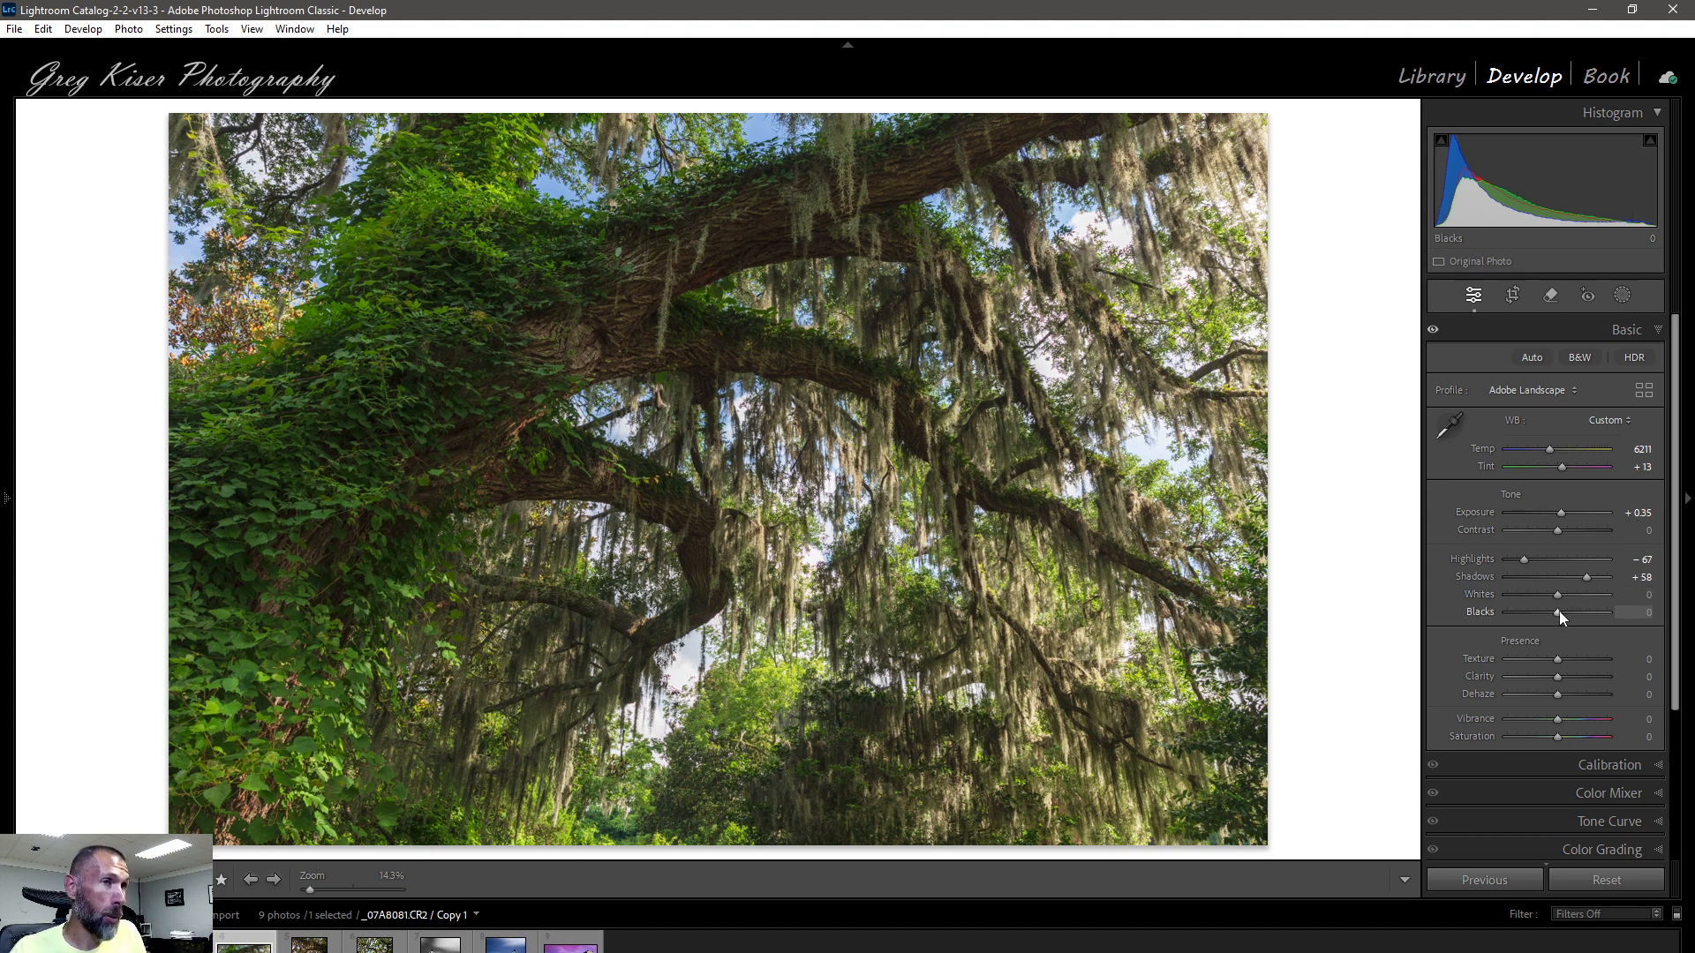
# - Lower Blacks to -21 while checking the shadow clipping preview
pyautogui.press('alt')
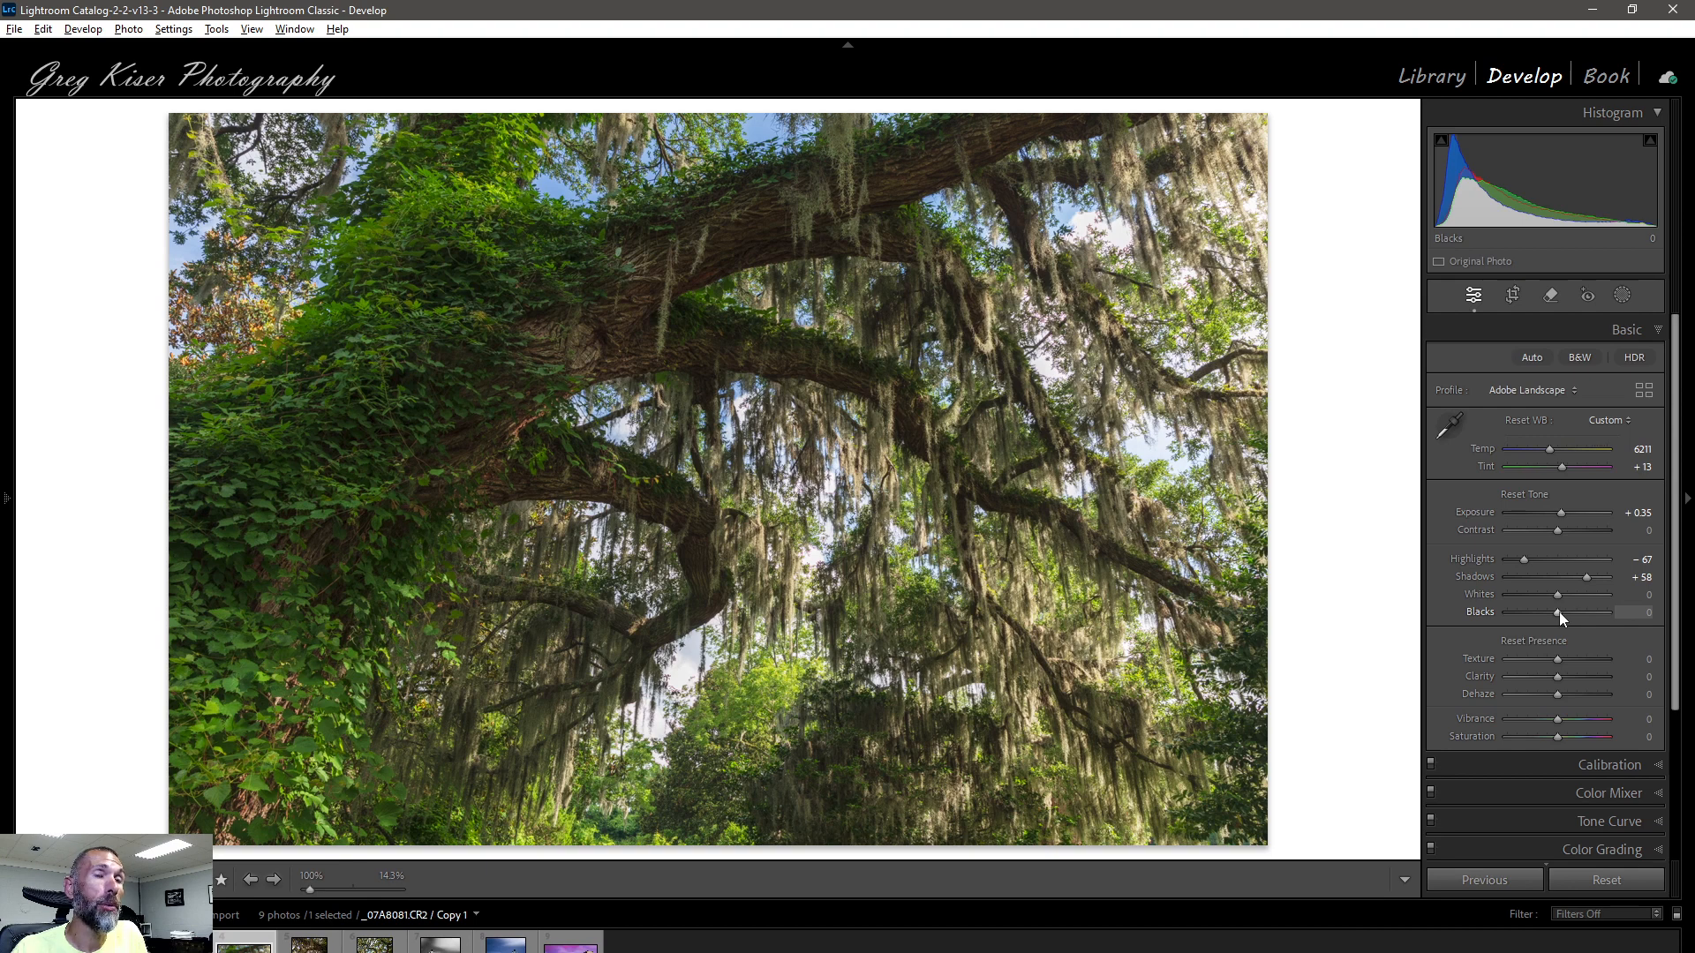
pyautogui.moveTo(1557, 614); pyautogui.dragTo(1557, 616)
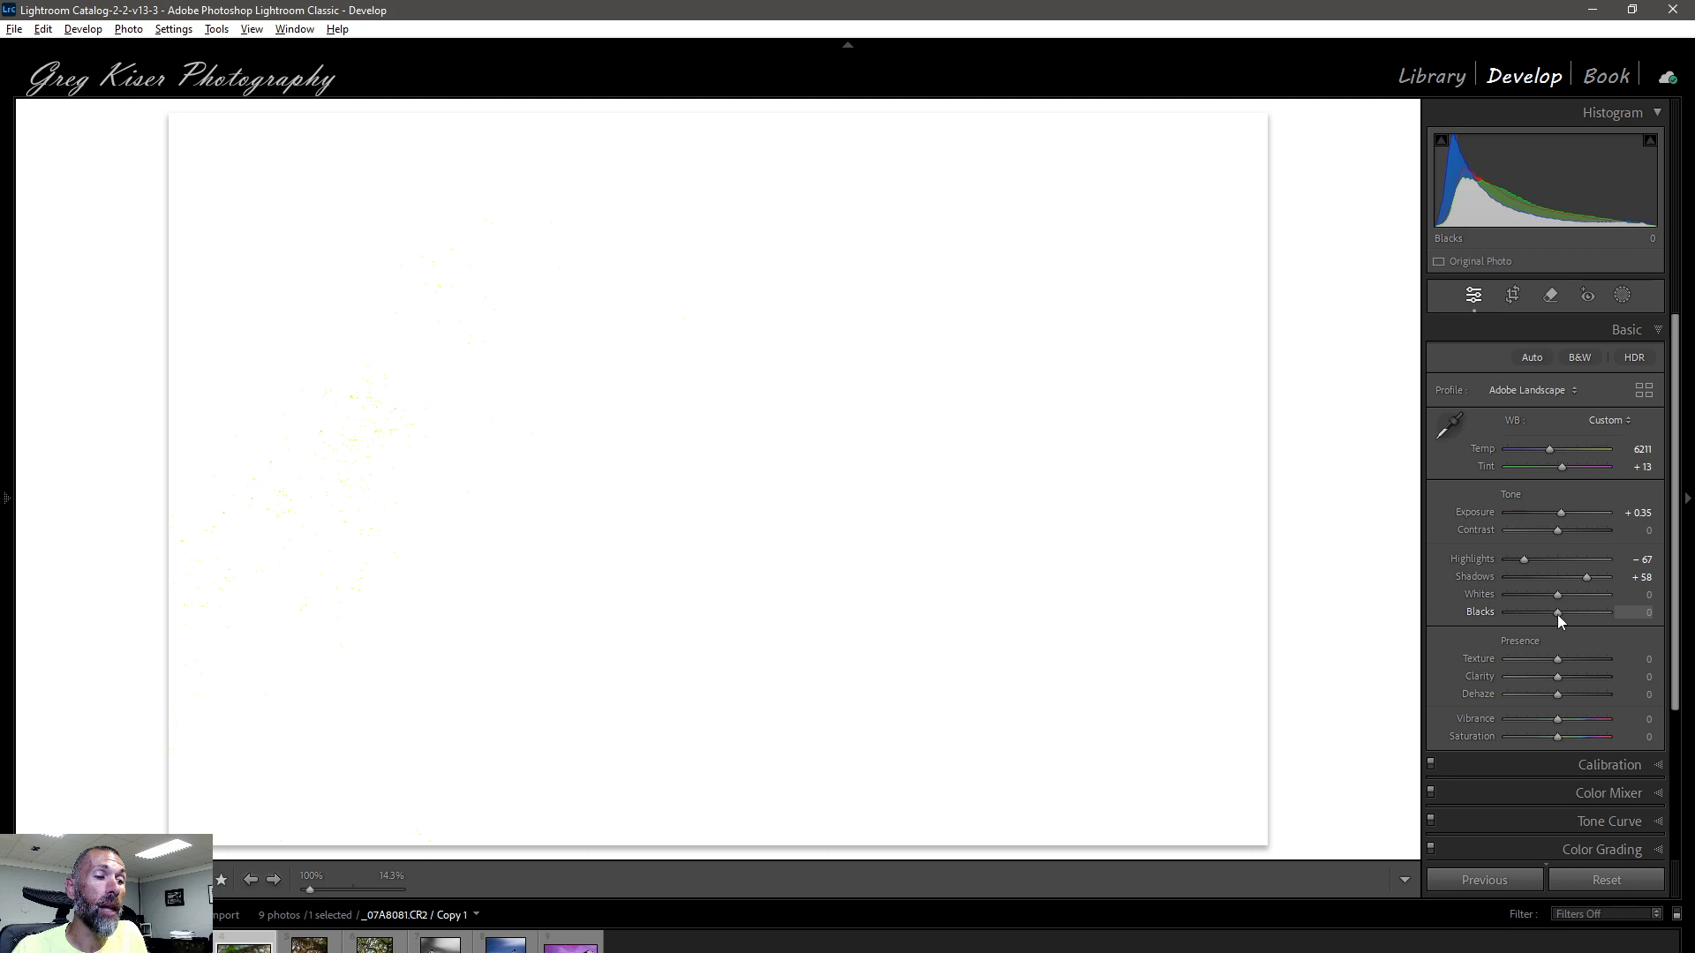
pyautogui.moveTo(1556, 615); pyautogui.dragTo(1553, 613)
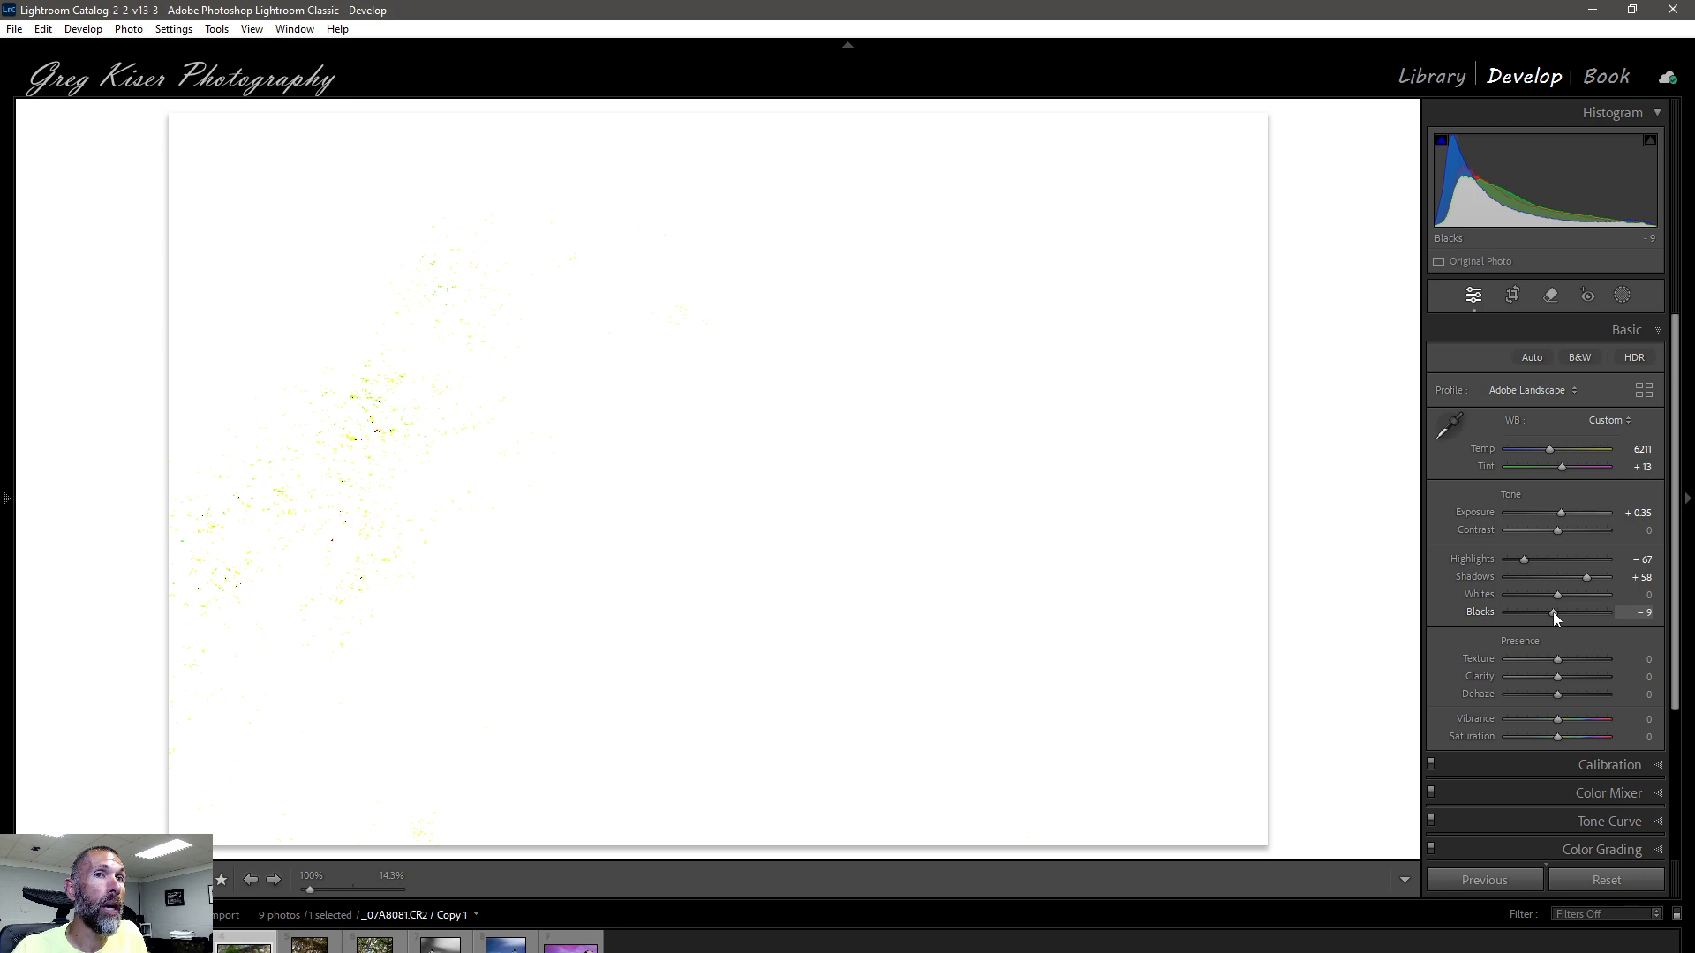
pyautogui.moveTo(1554, 611); pyautogui.dragTo(1551, 610)
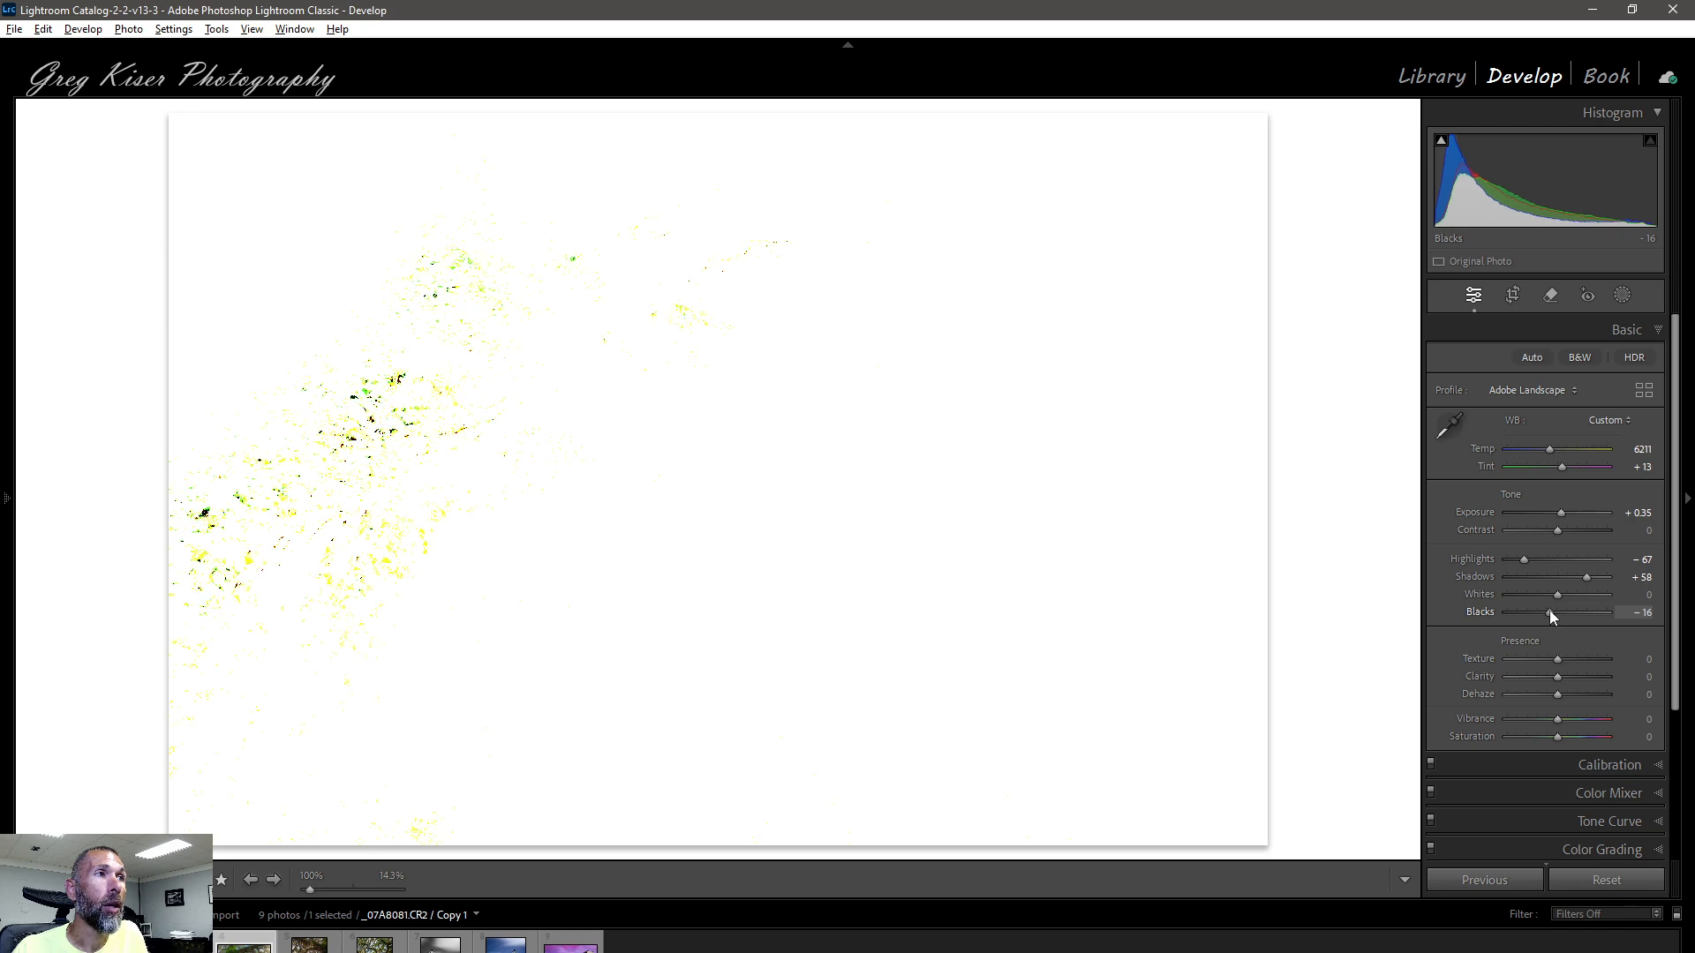
pyautogui.moveTo(1549, 609); pyautogui.dragTo(1546, 606)
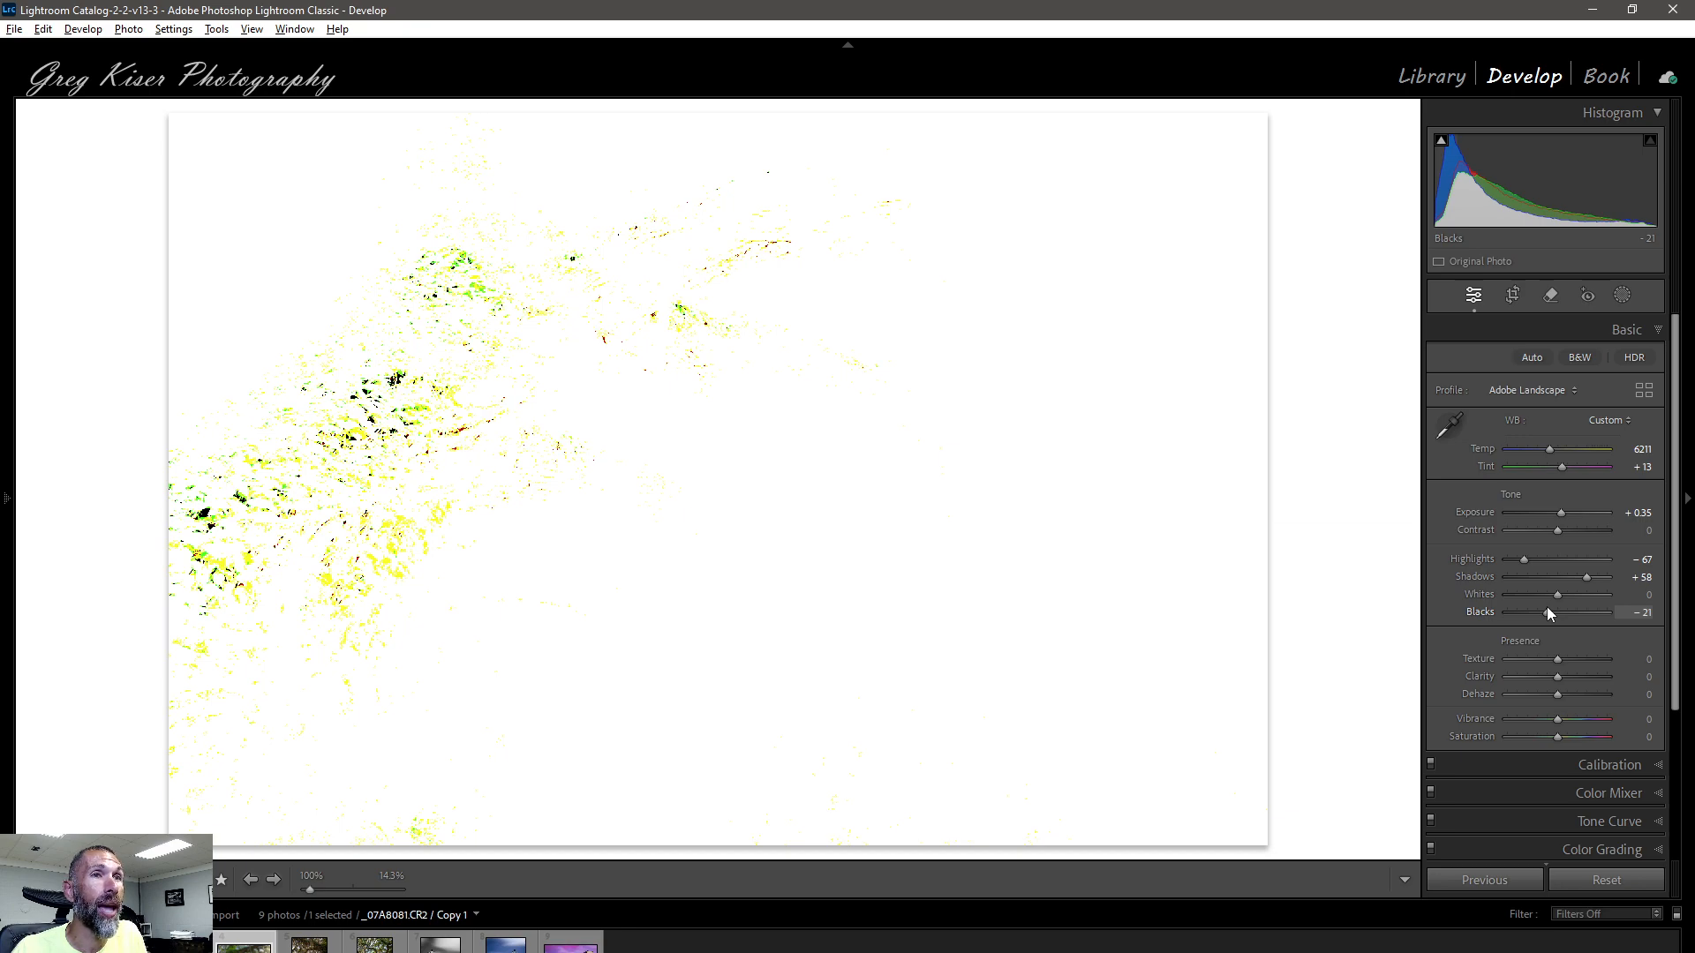
pyautogui.moveTo(1547, 606); pyautogui.dragTo(1546, 606)
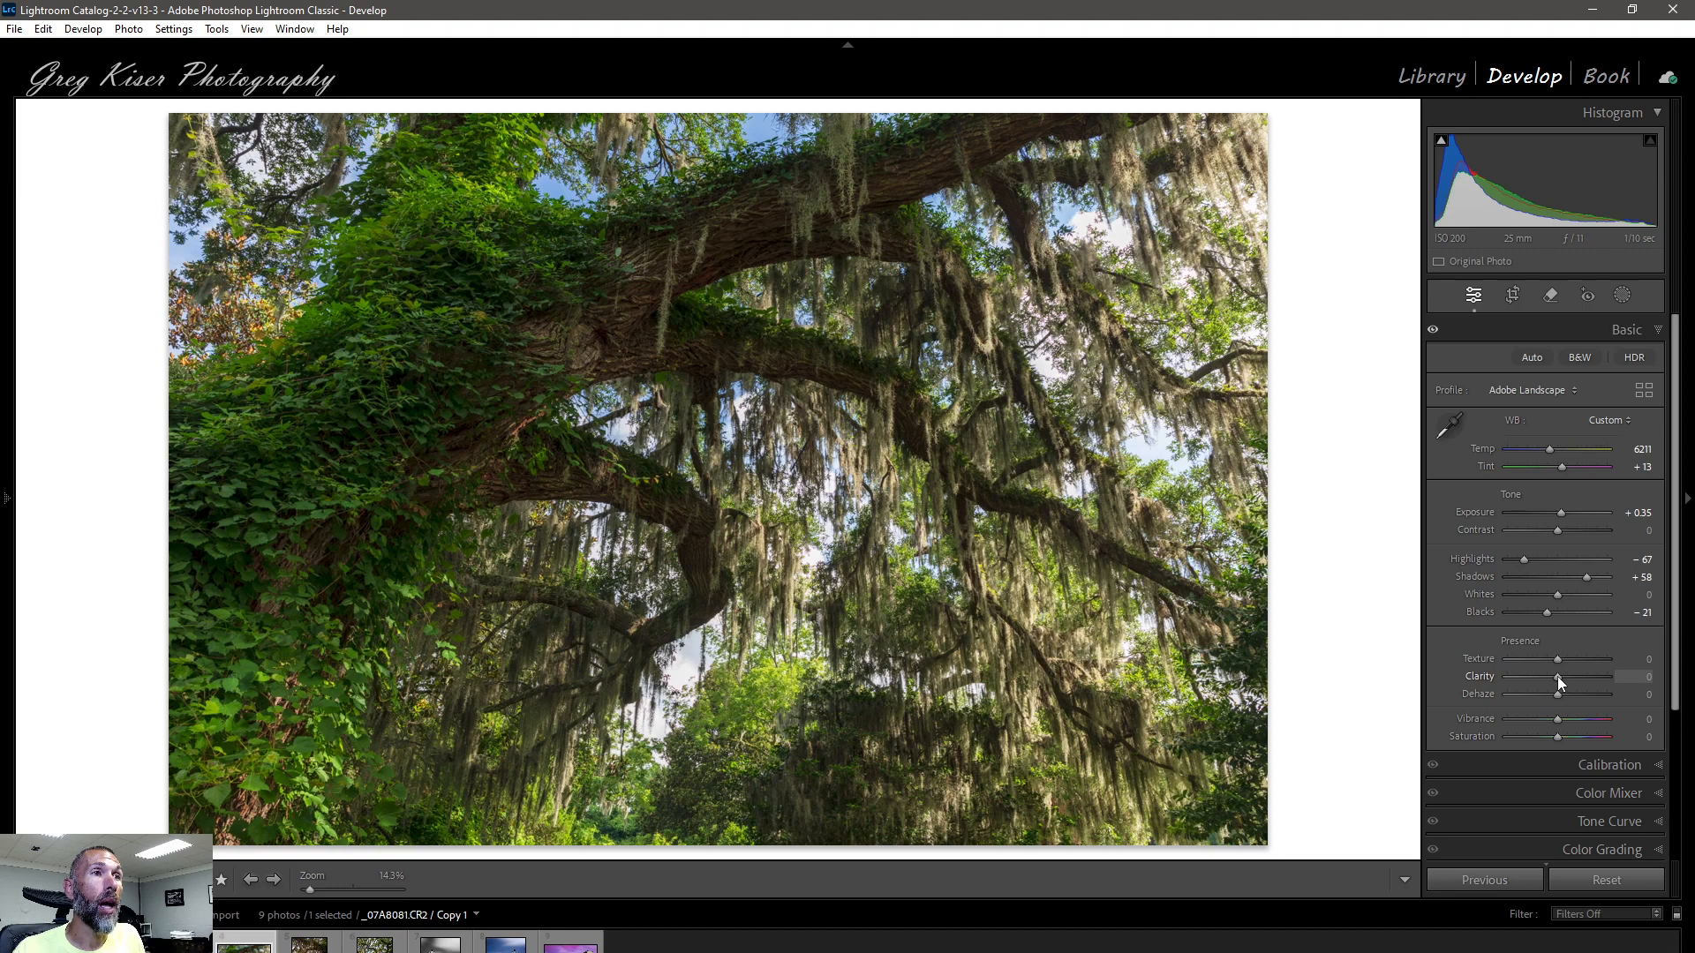
# - Try Clarity at +54 and reset it, and instead raise Texture to +35 while checking the hanging moss up close
pyautogui.moveTo(1557, 677); pyautogui.dragTo(1585, 673)
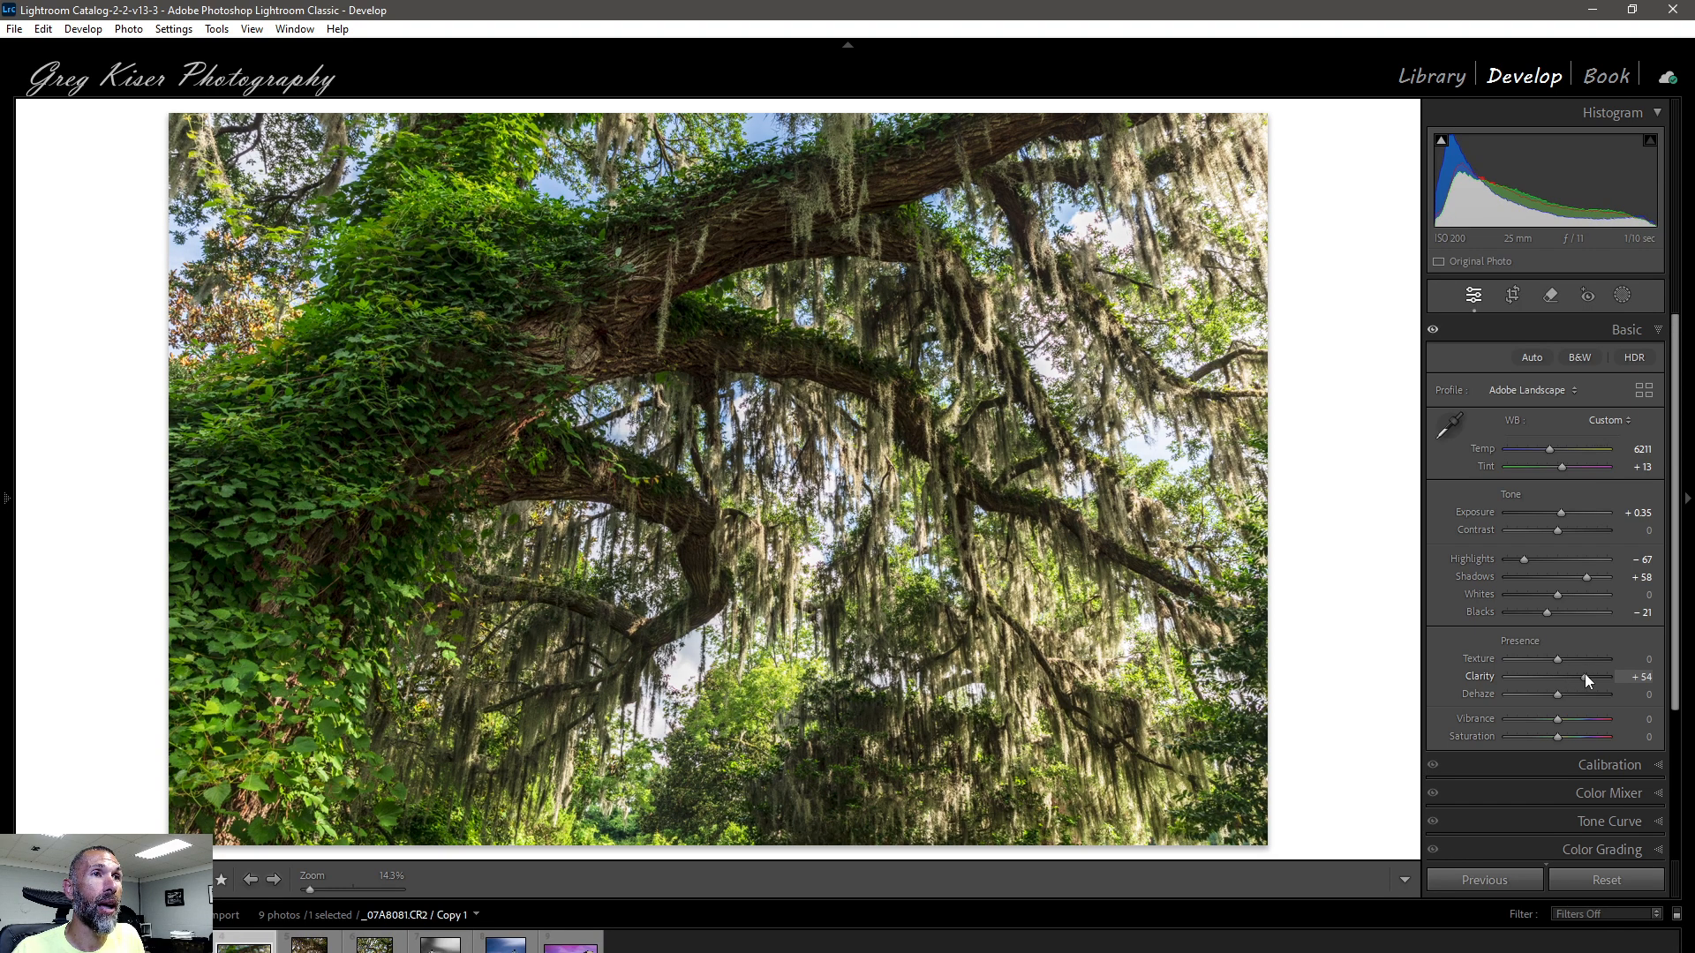
pyautogui.doubleClick(1585, 674)
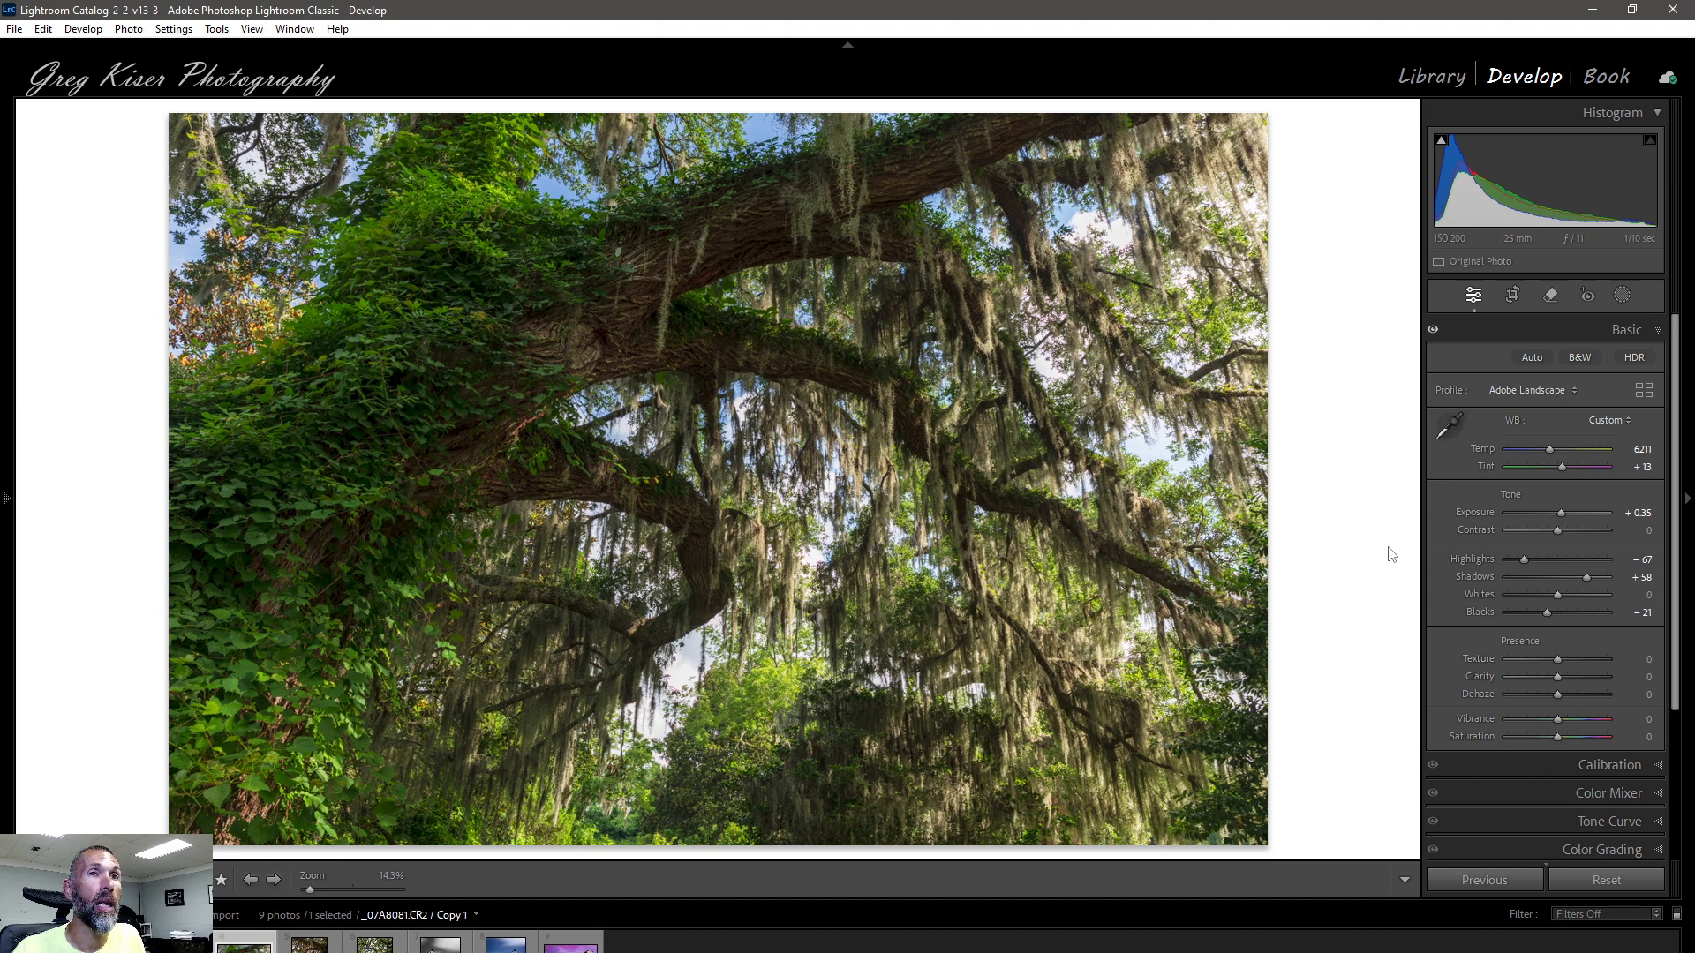
pyautogui.click(1562, 658)
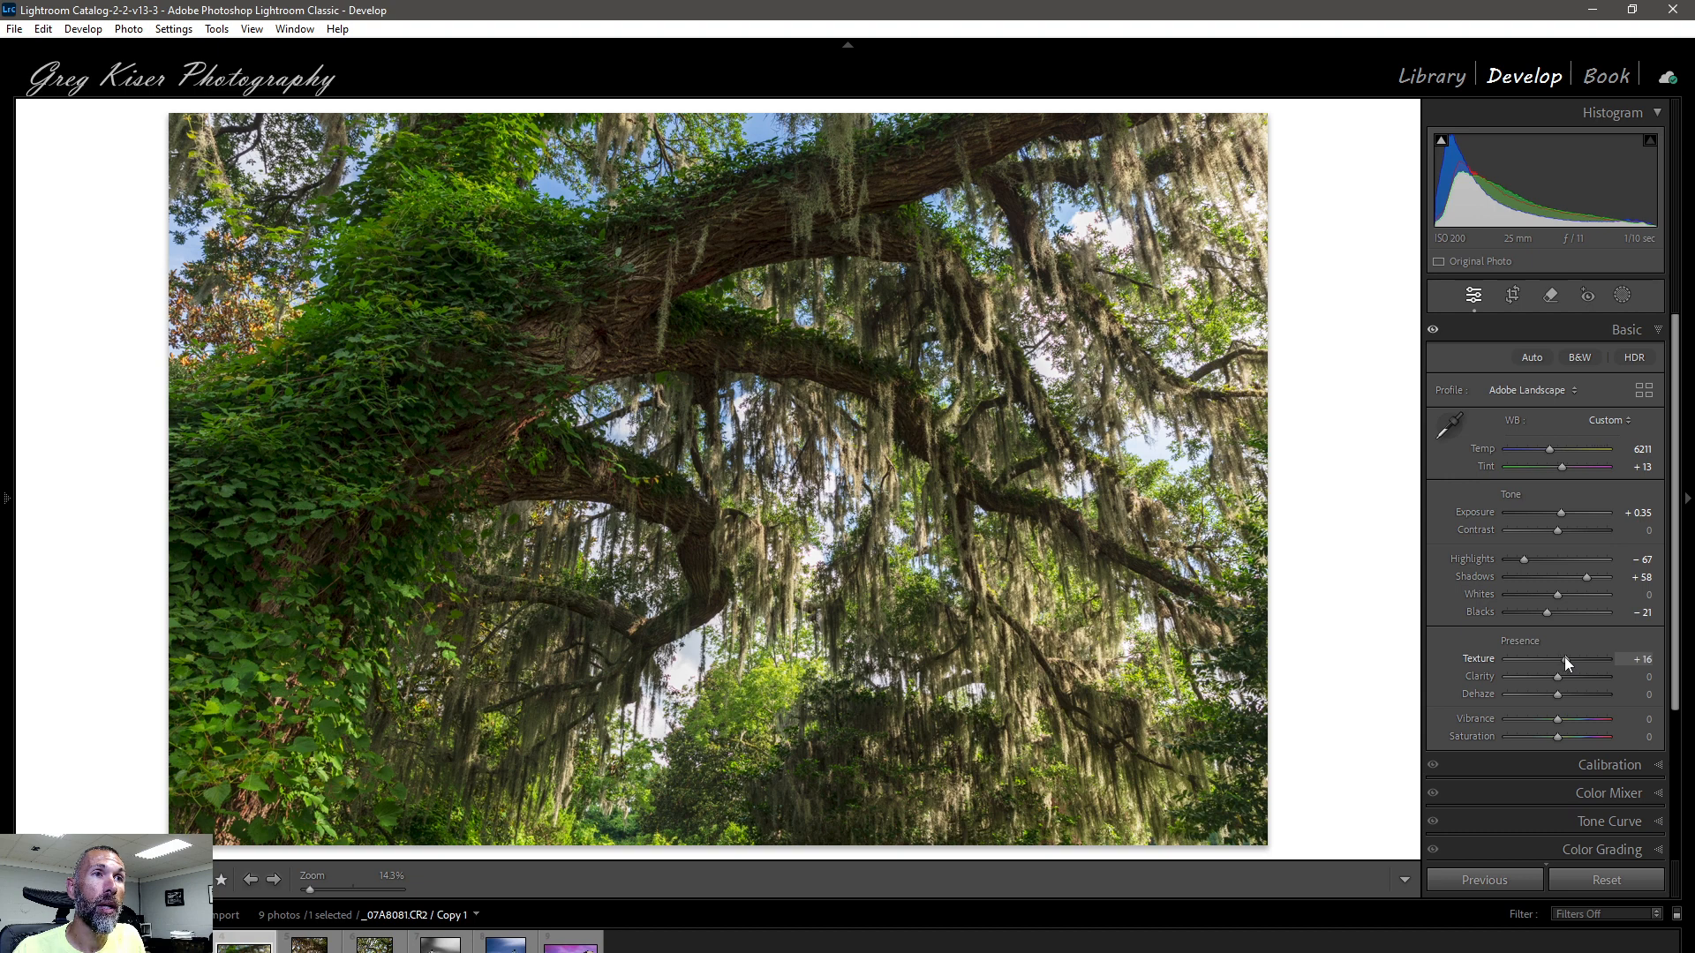
pyautogui.moveTo(1563, 658); pyautogui.dragTo(1568, 655)
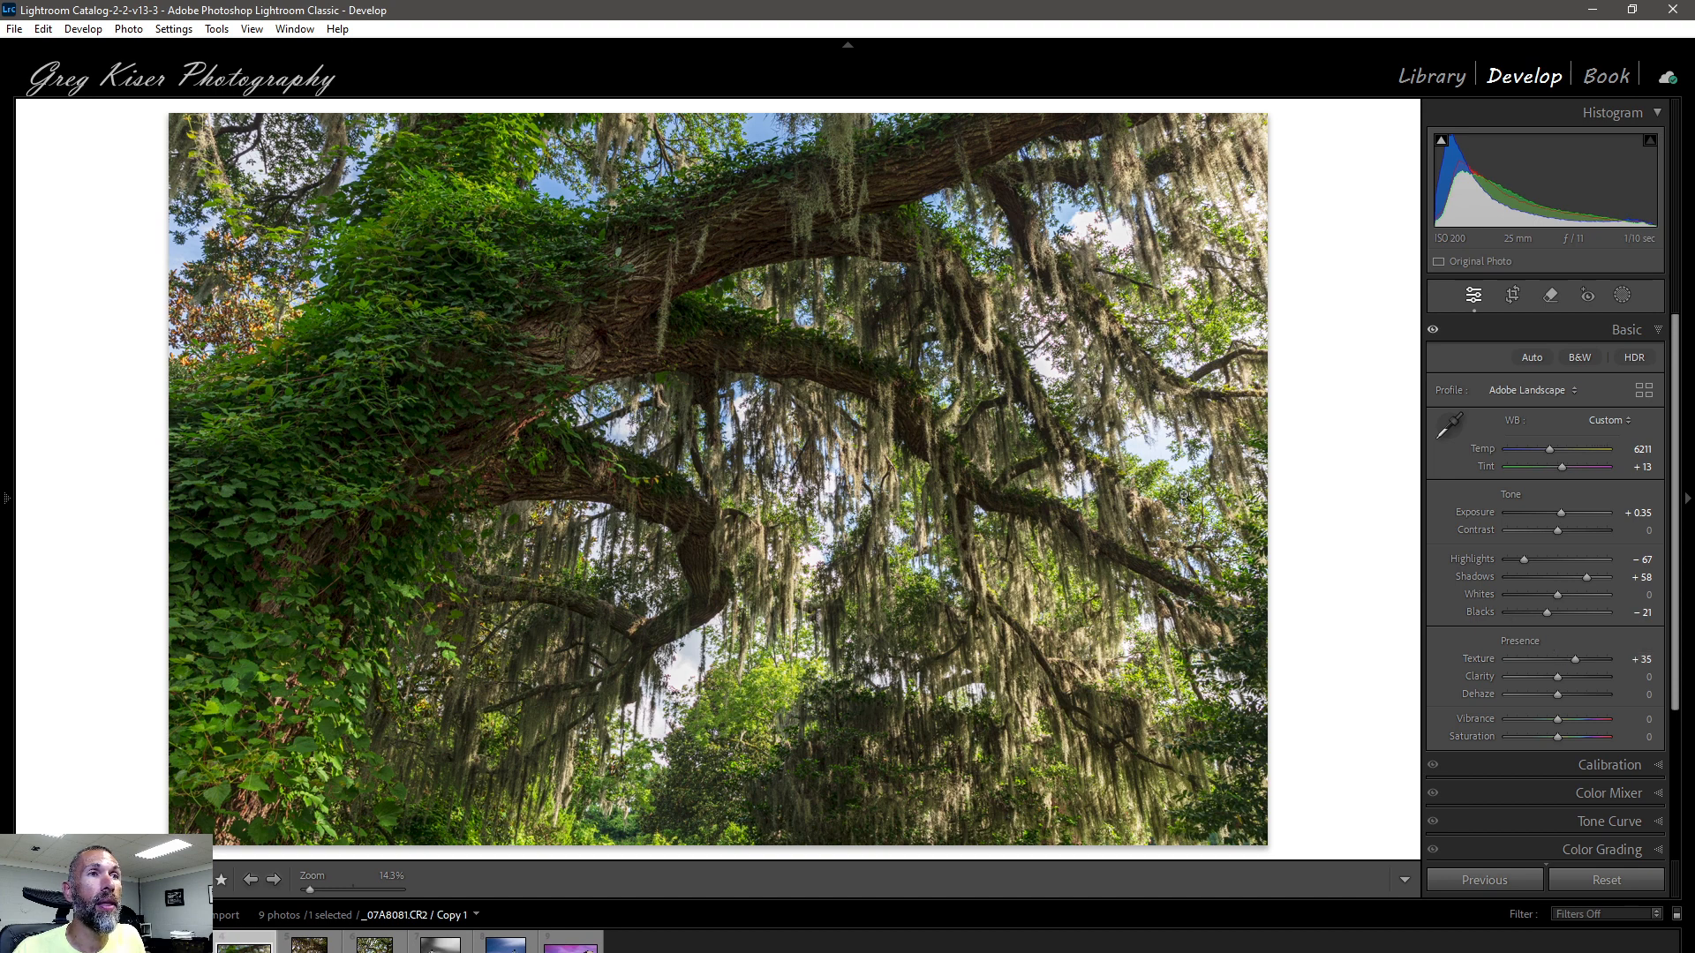
pyautogui.click(832, 429)
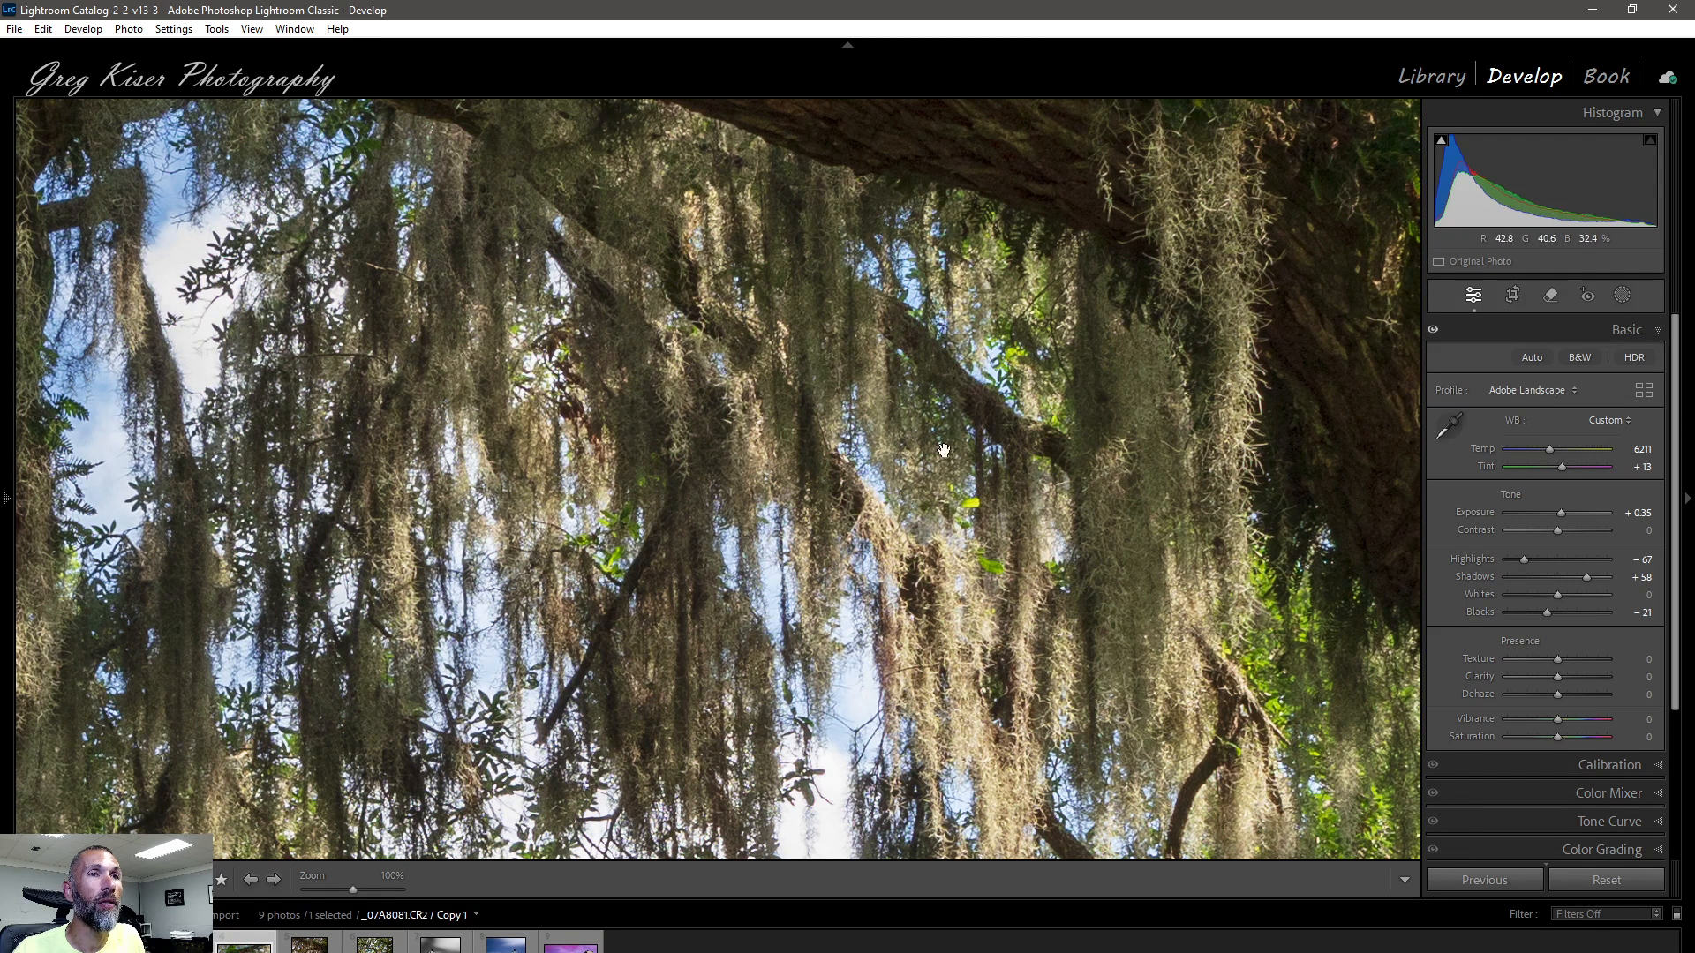
pyautogui.moveTo(1557, 659); pyautogui.dragTo(1572, 658)
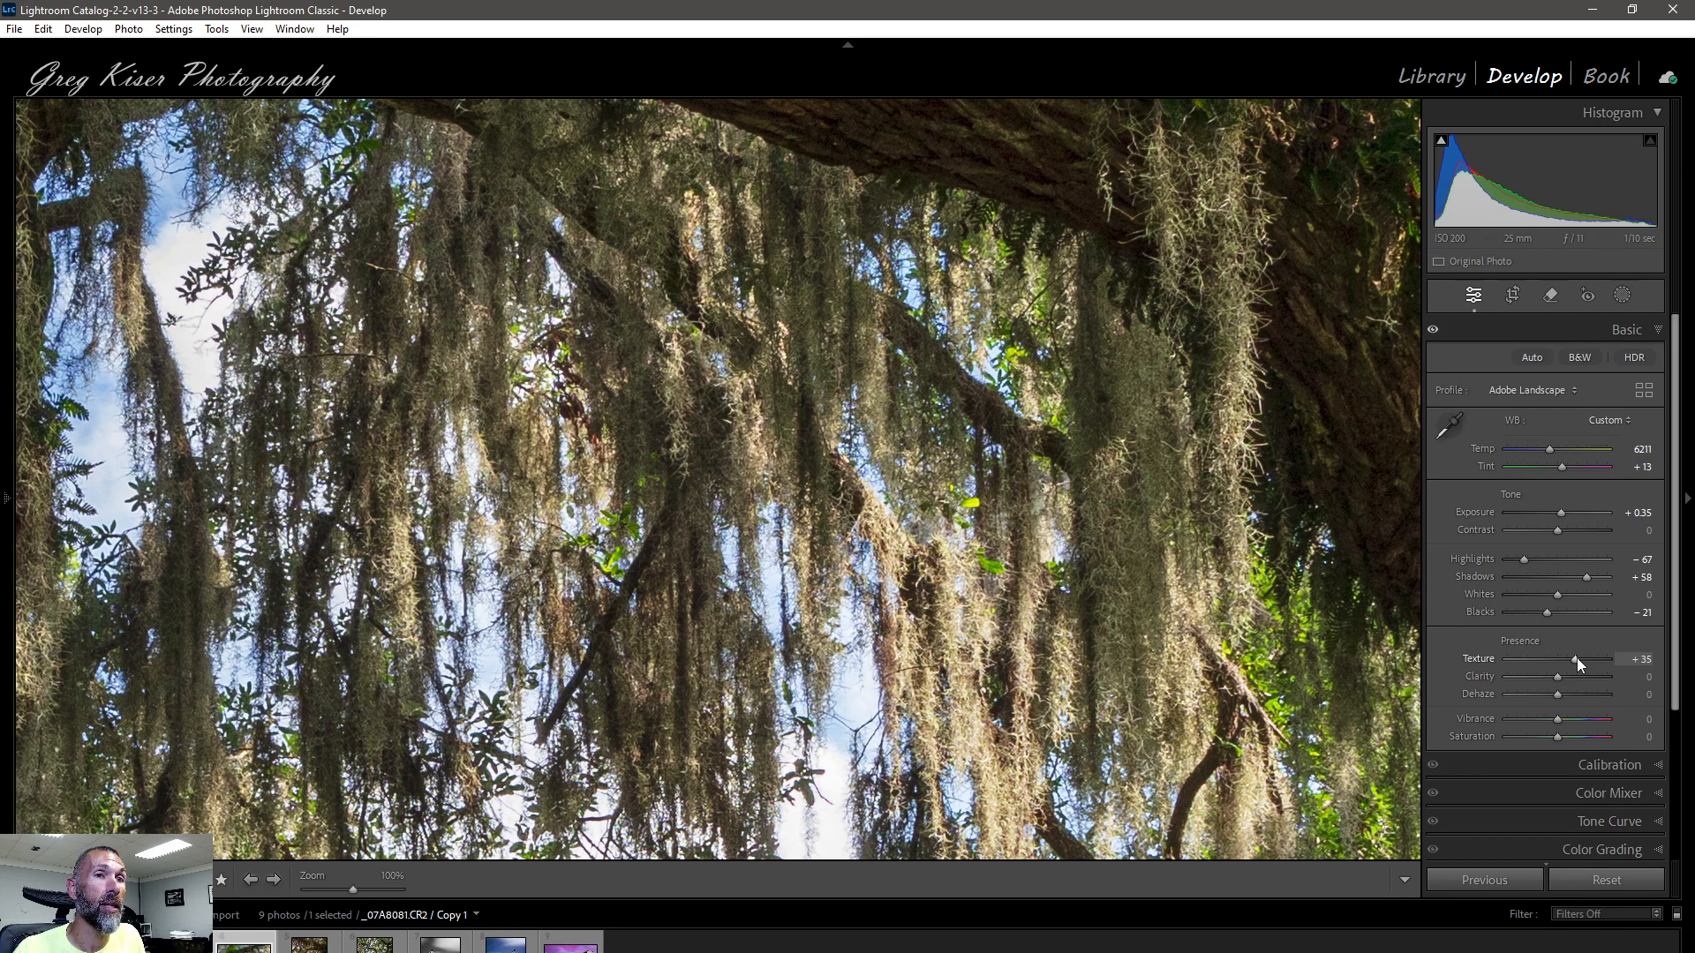
pyautogui.click(1034, 628)
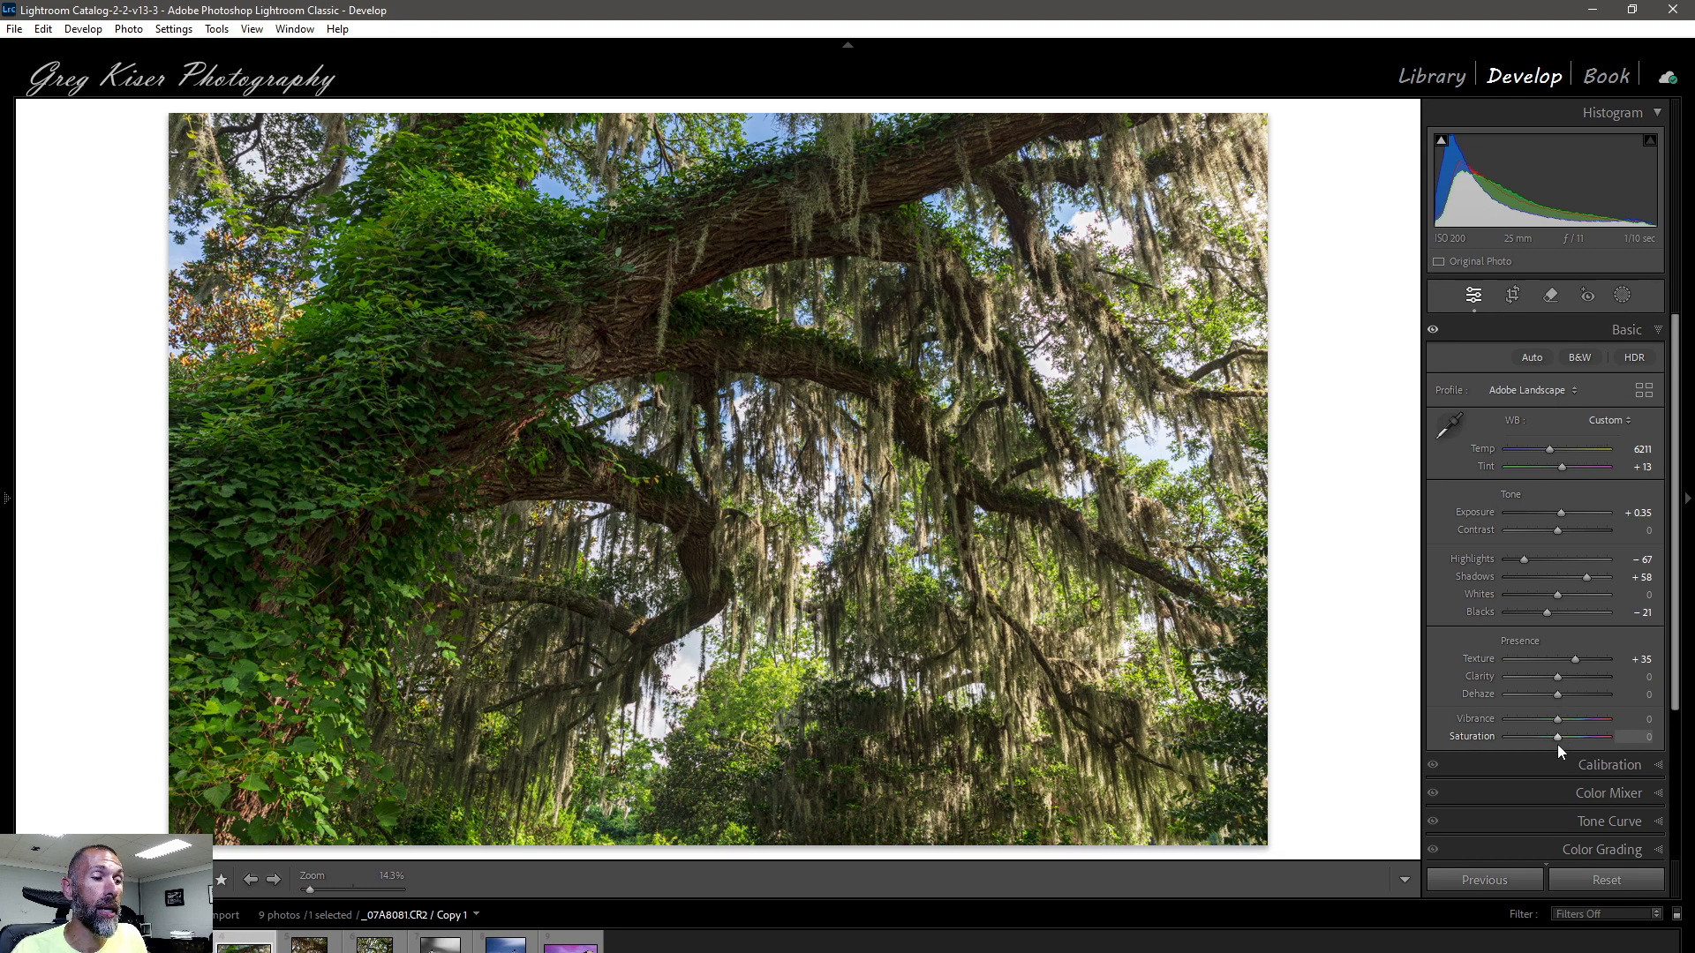
# - Set the Red Primary calibration to Hue +32 and Saturation +26
pyautogui.click(1658, 766)
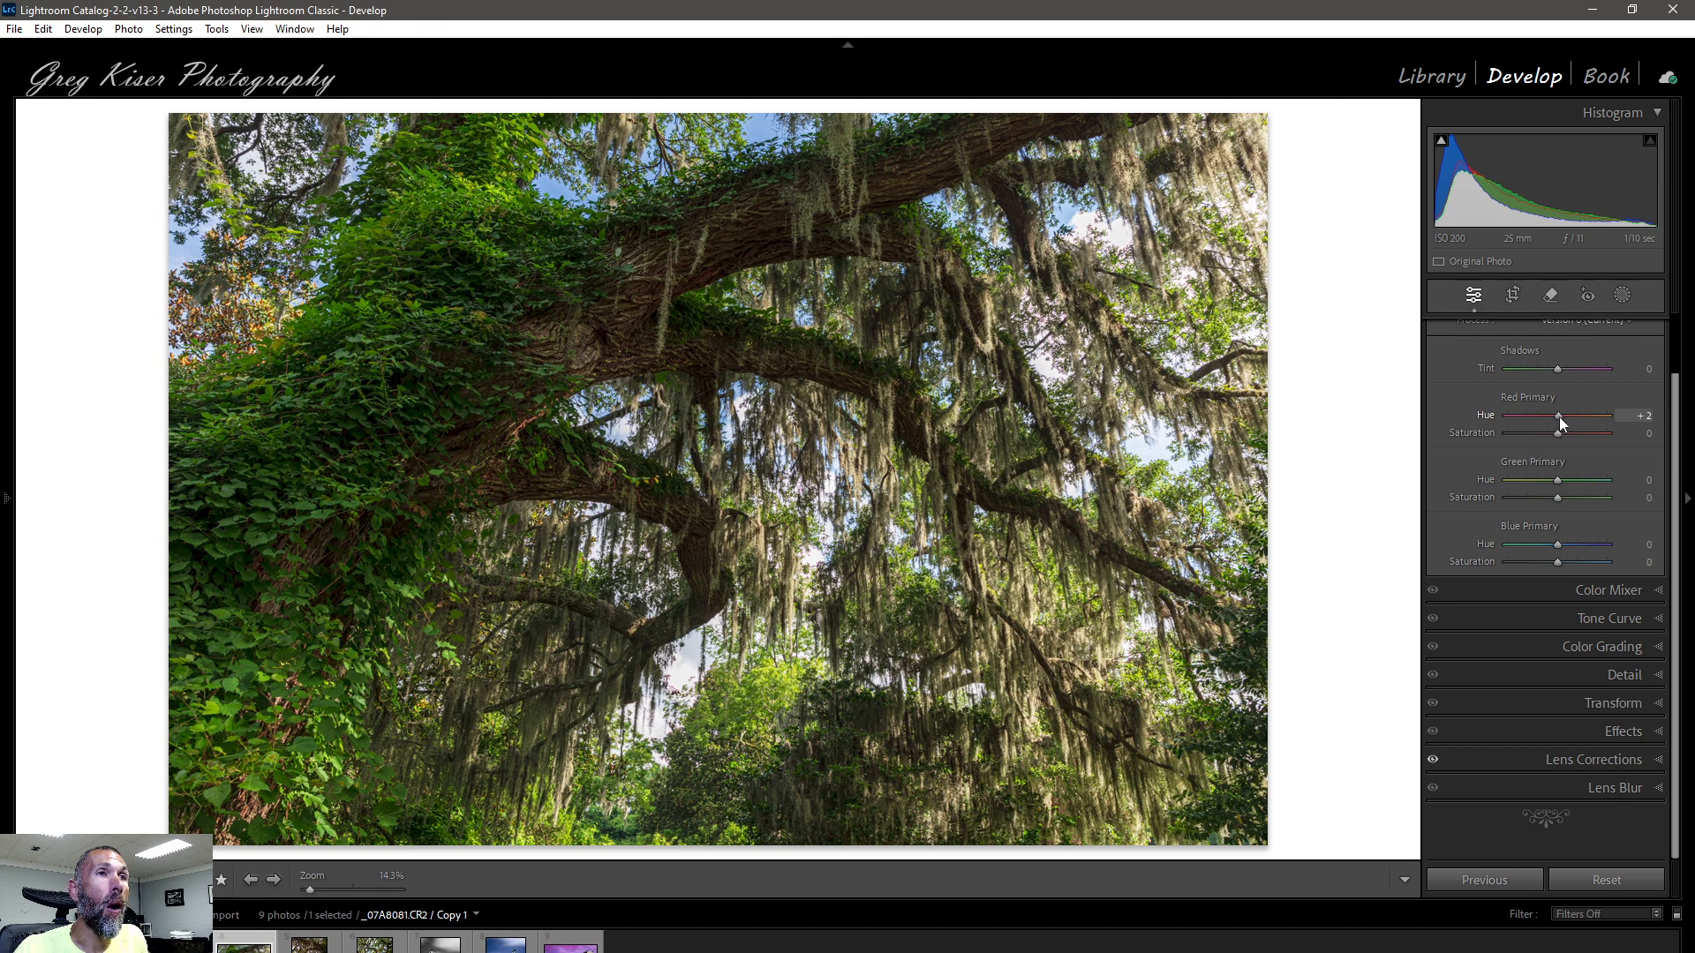
pyautogui.moveTo(1561, 416); pyautogui.dragTo(1564, 413)
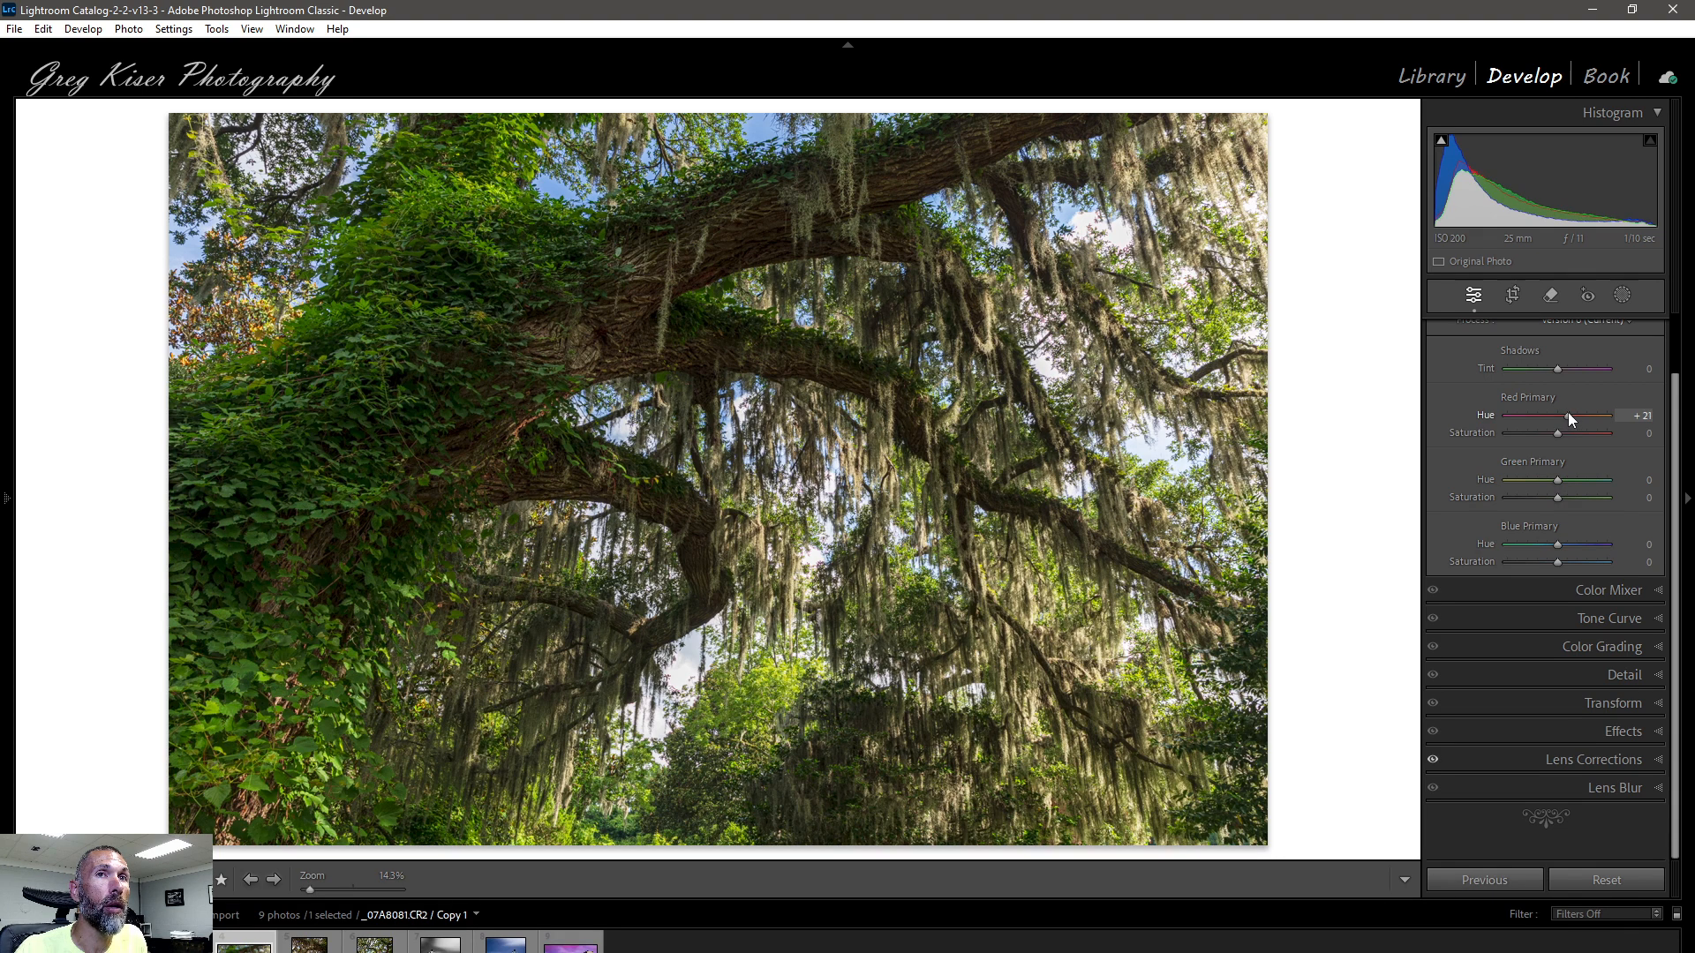
pyautogui.moveTo(1569, 413); pyautogui.dragTo(1570, 412)
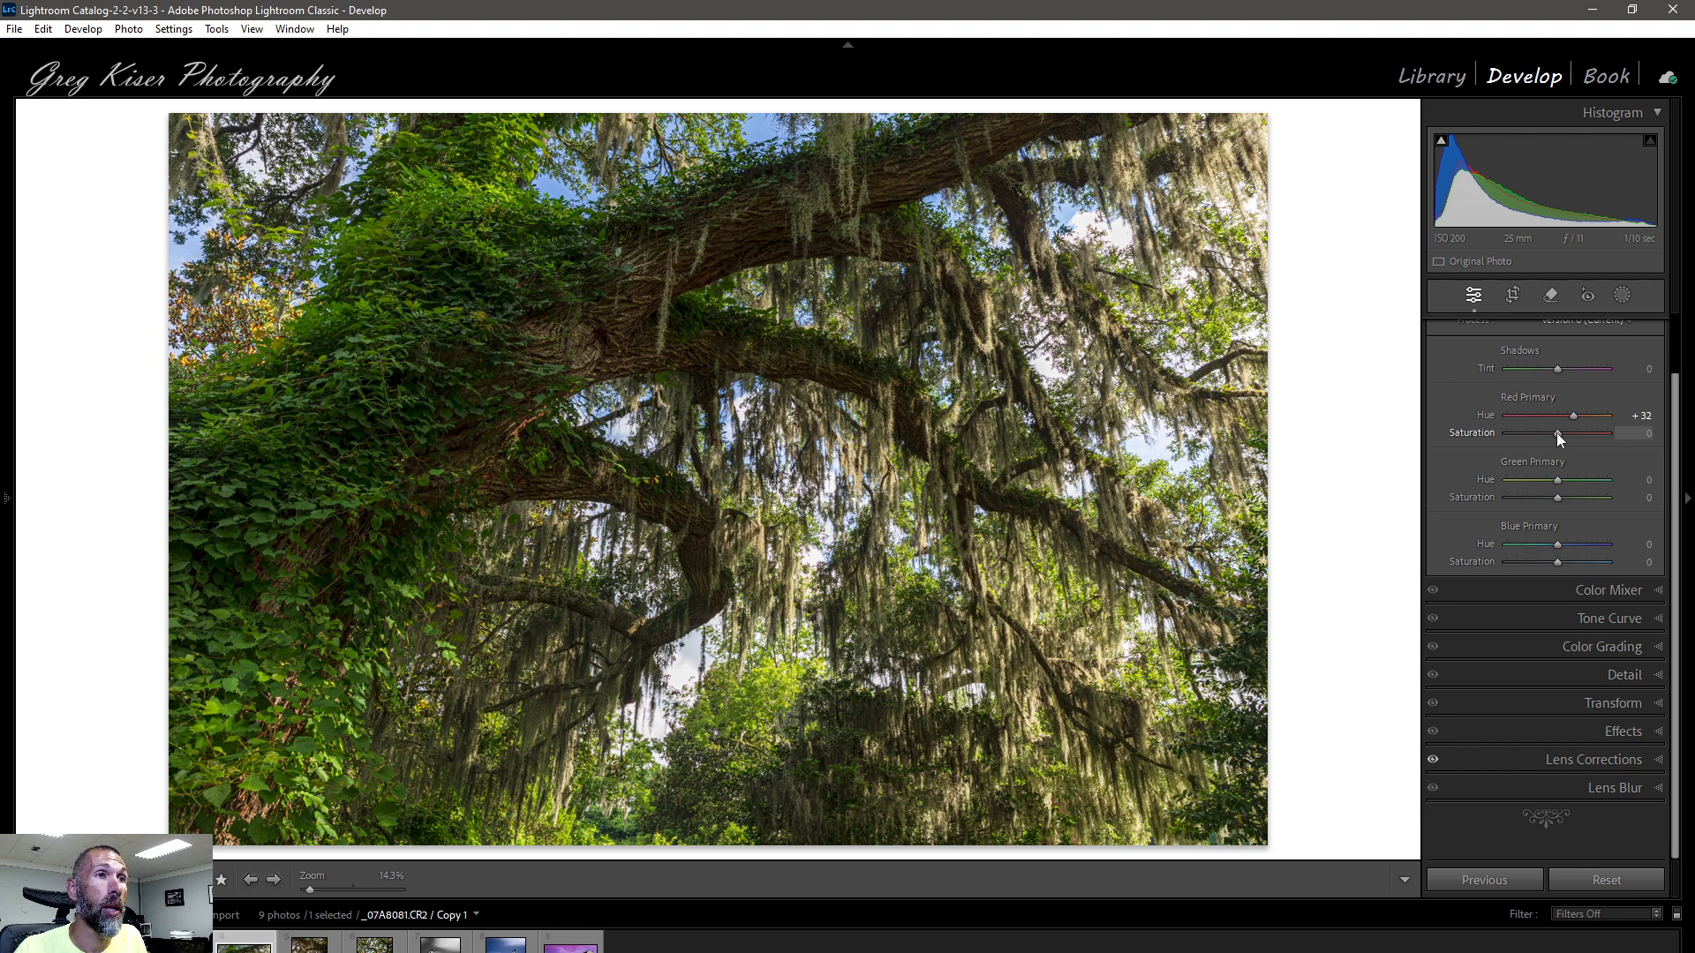
pyautogui.moveTo(1556, 433); pyautogui.dragTo(1559, 433)
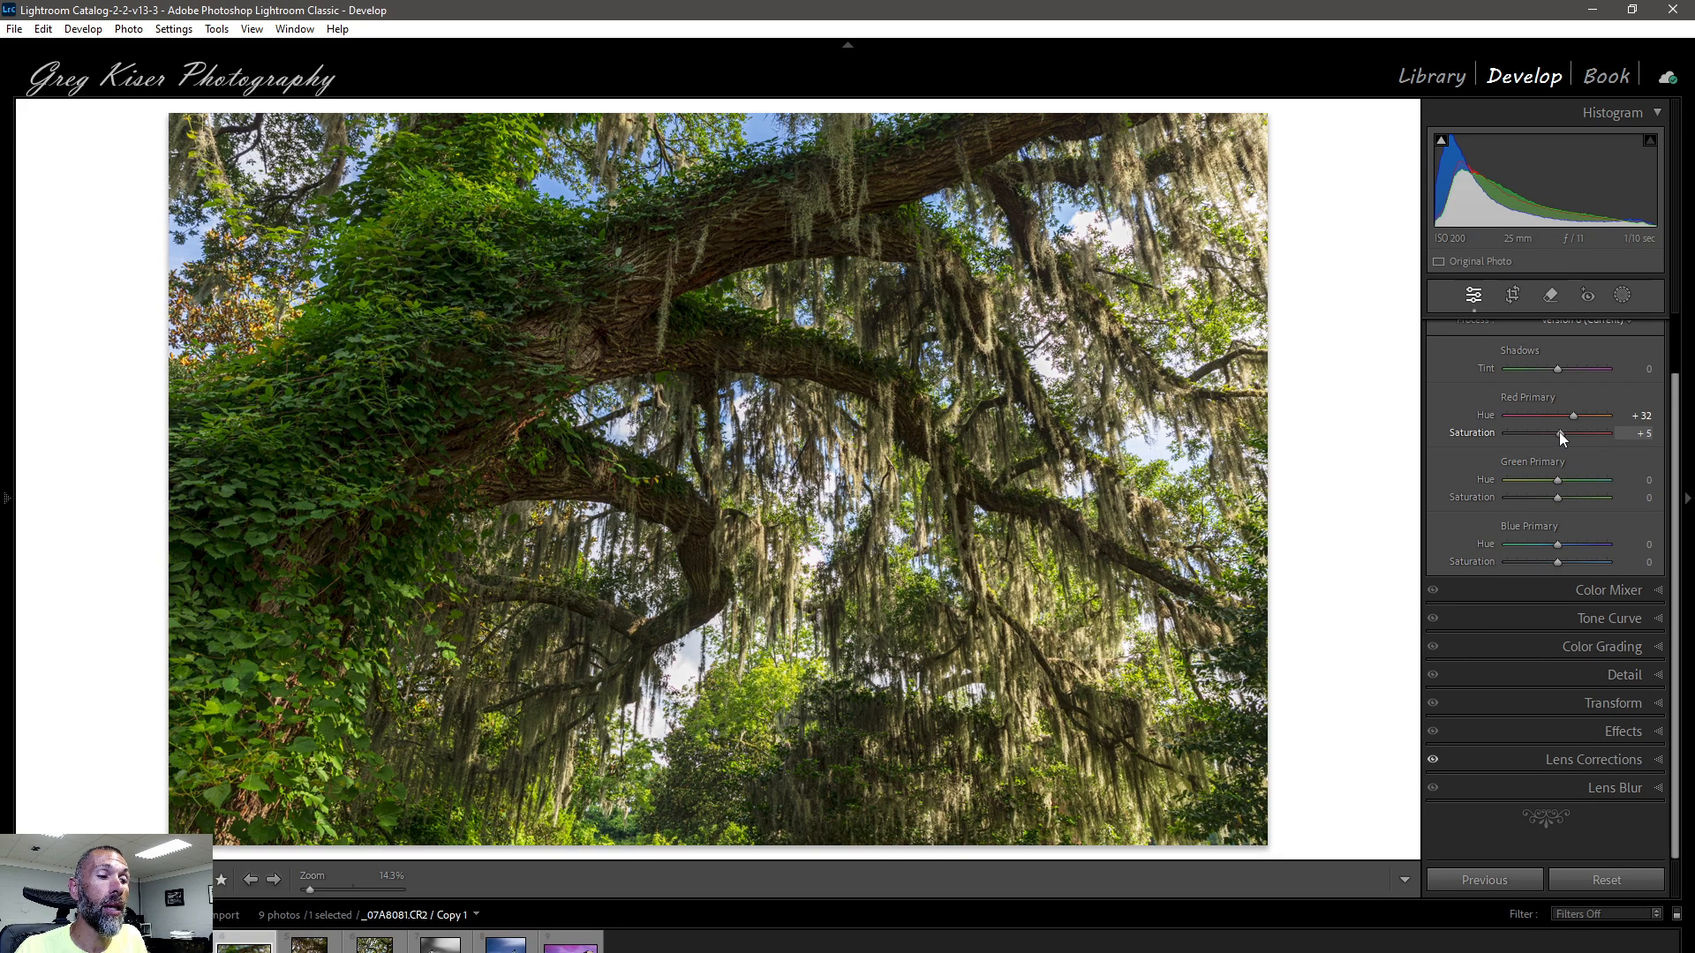
pyautogui.moveTo(1560, 431); pyautogui.dragTo(1569, 435)
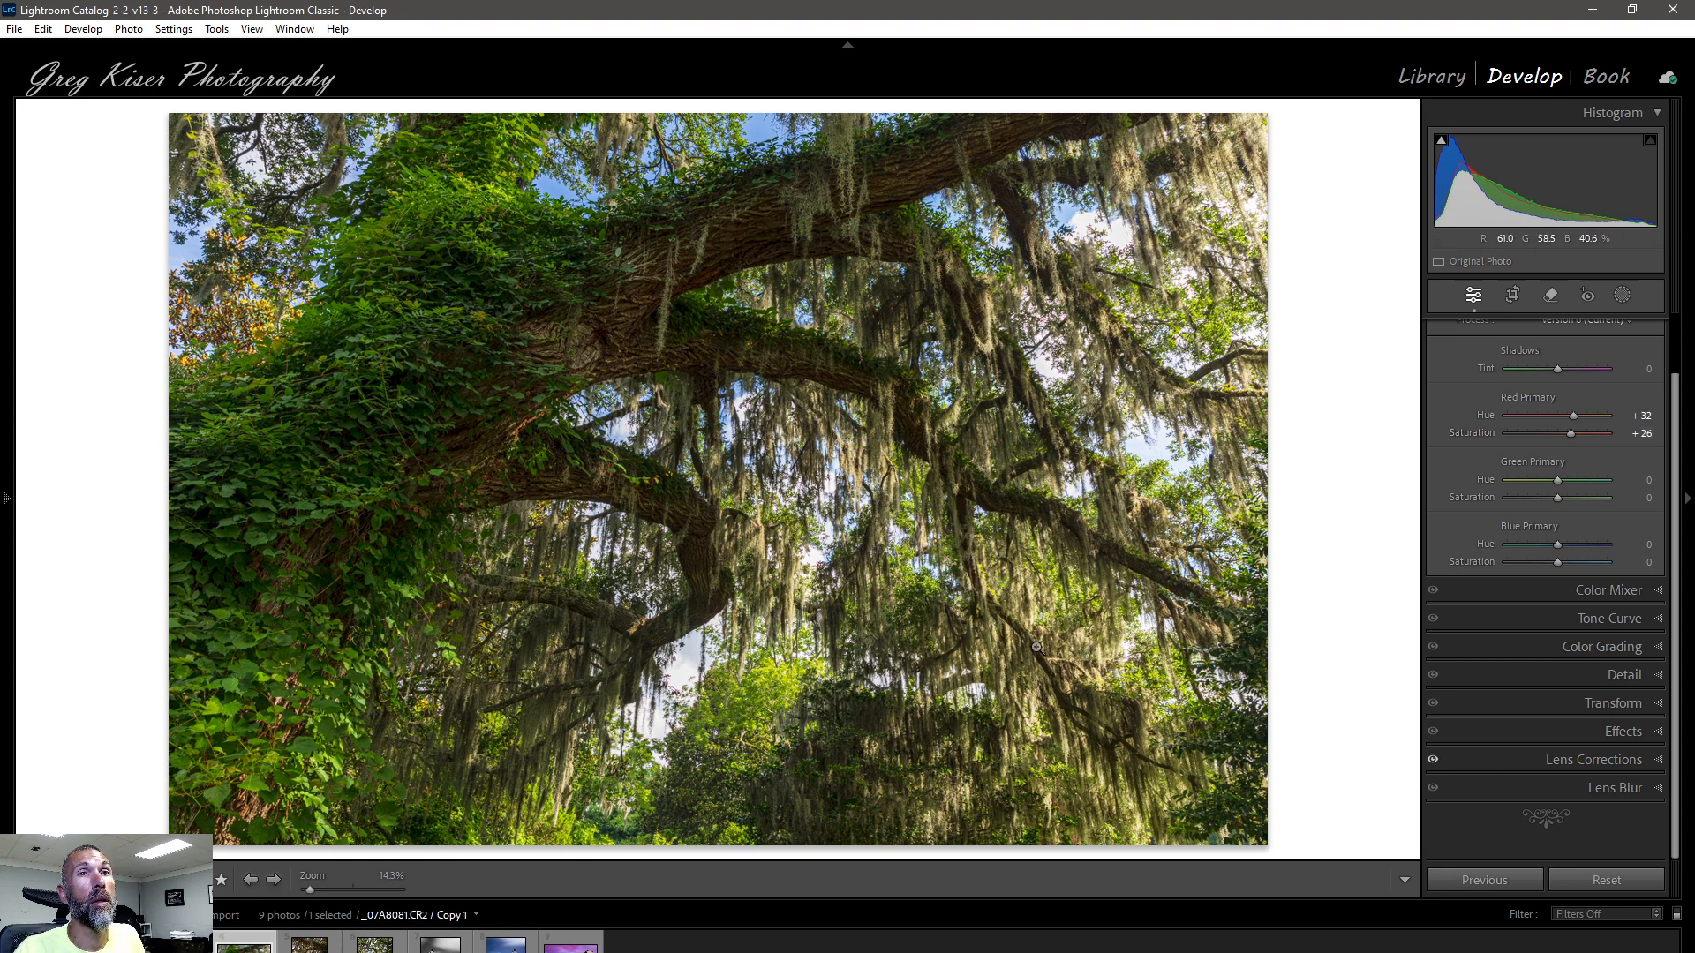
# - Set the Green Primary calibration Hue to -30 and the Blue Primary to Hue -4 and Saturation -35
pyautogui.scroll(1, 1481, 475)
pyautogui.scroll(1, 1449, 379)
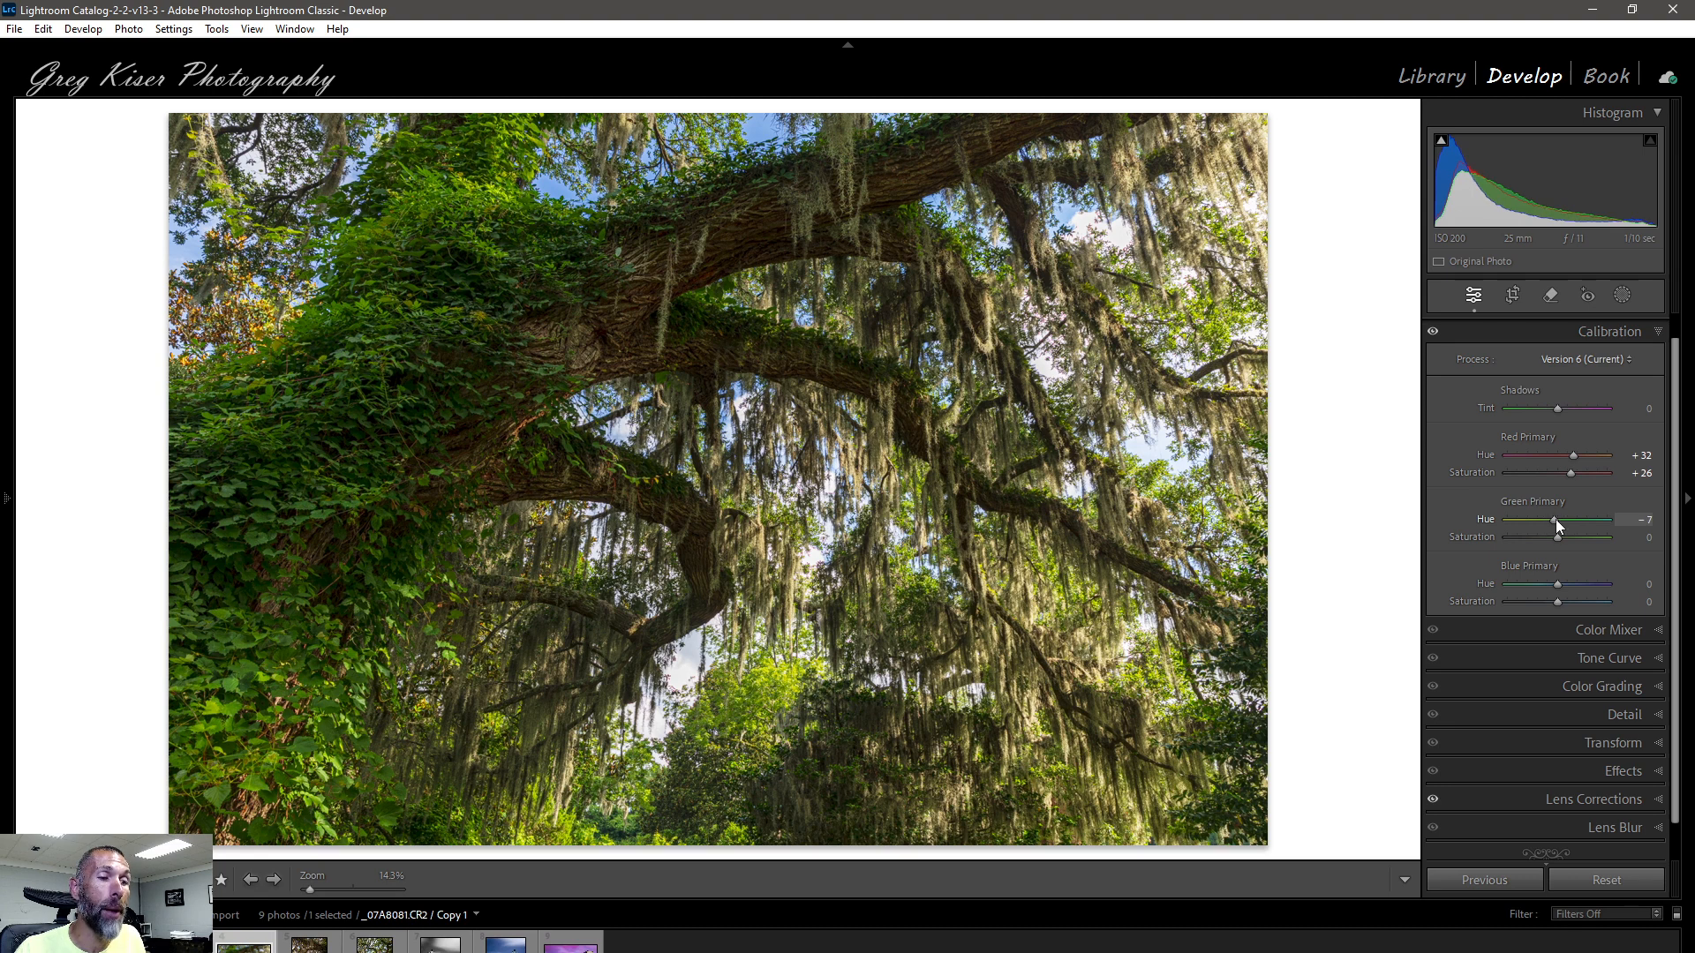
pyautogui.moveTo(1555, 519); pyautogui.dragTo(1548, 520)
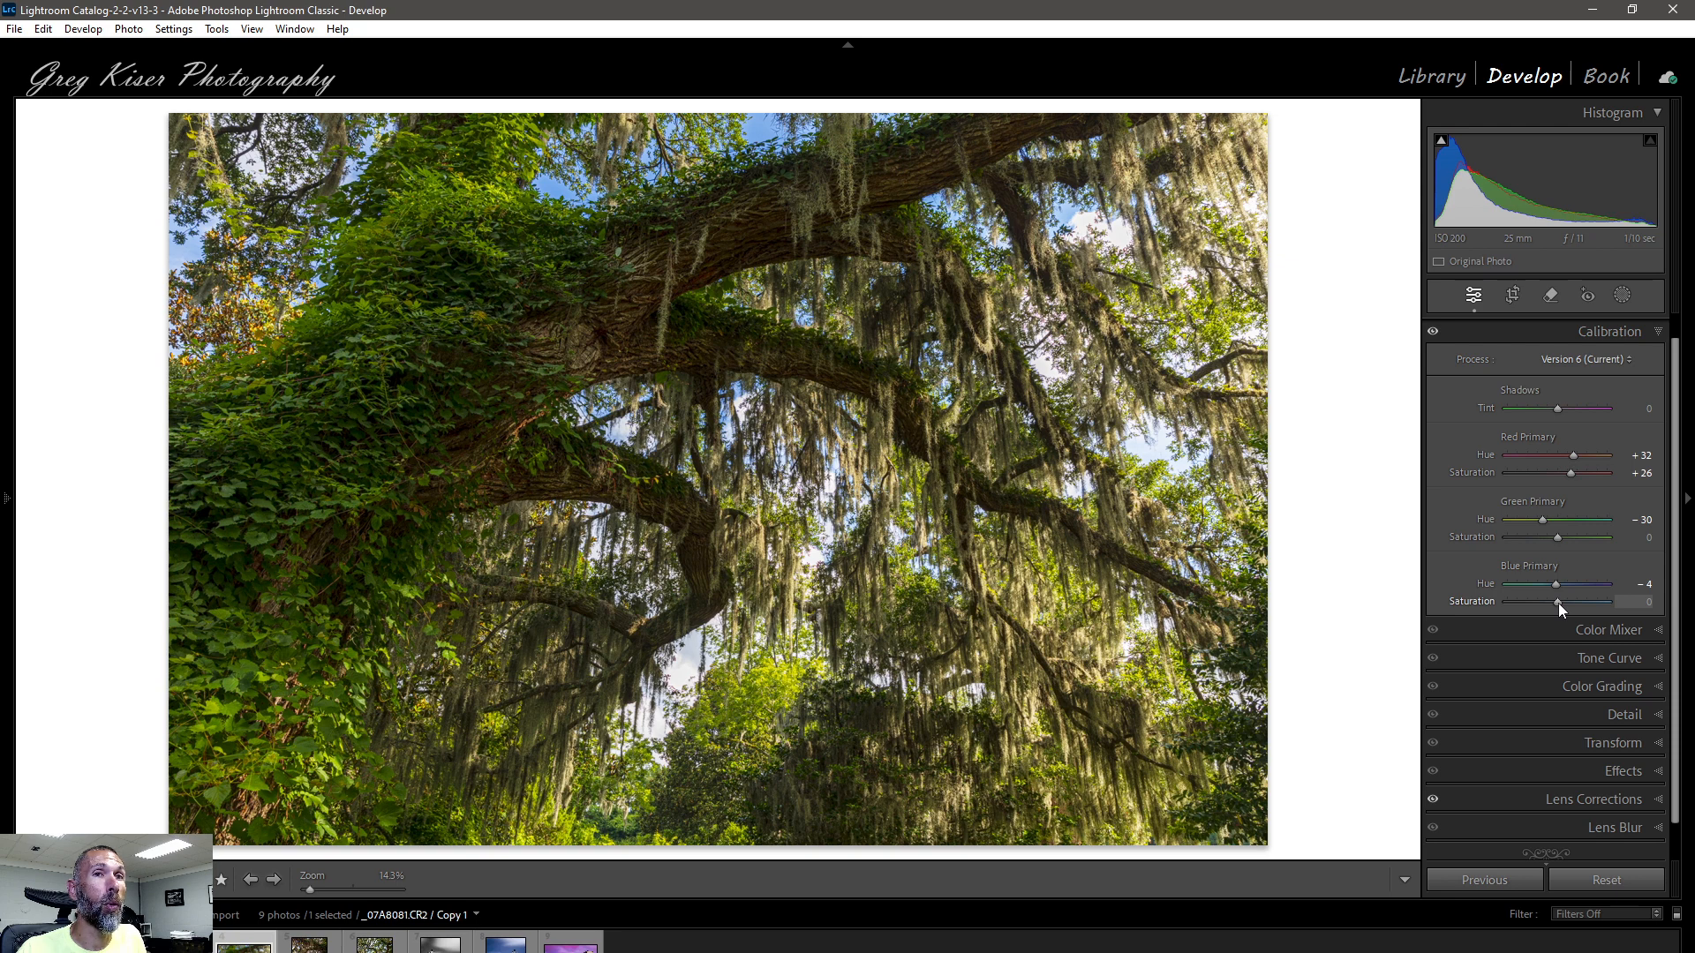
pyautogui.moveTo(1558, 603); pyautogui.dragTo(1586, 599)
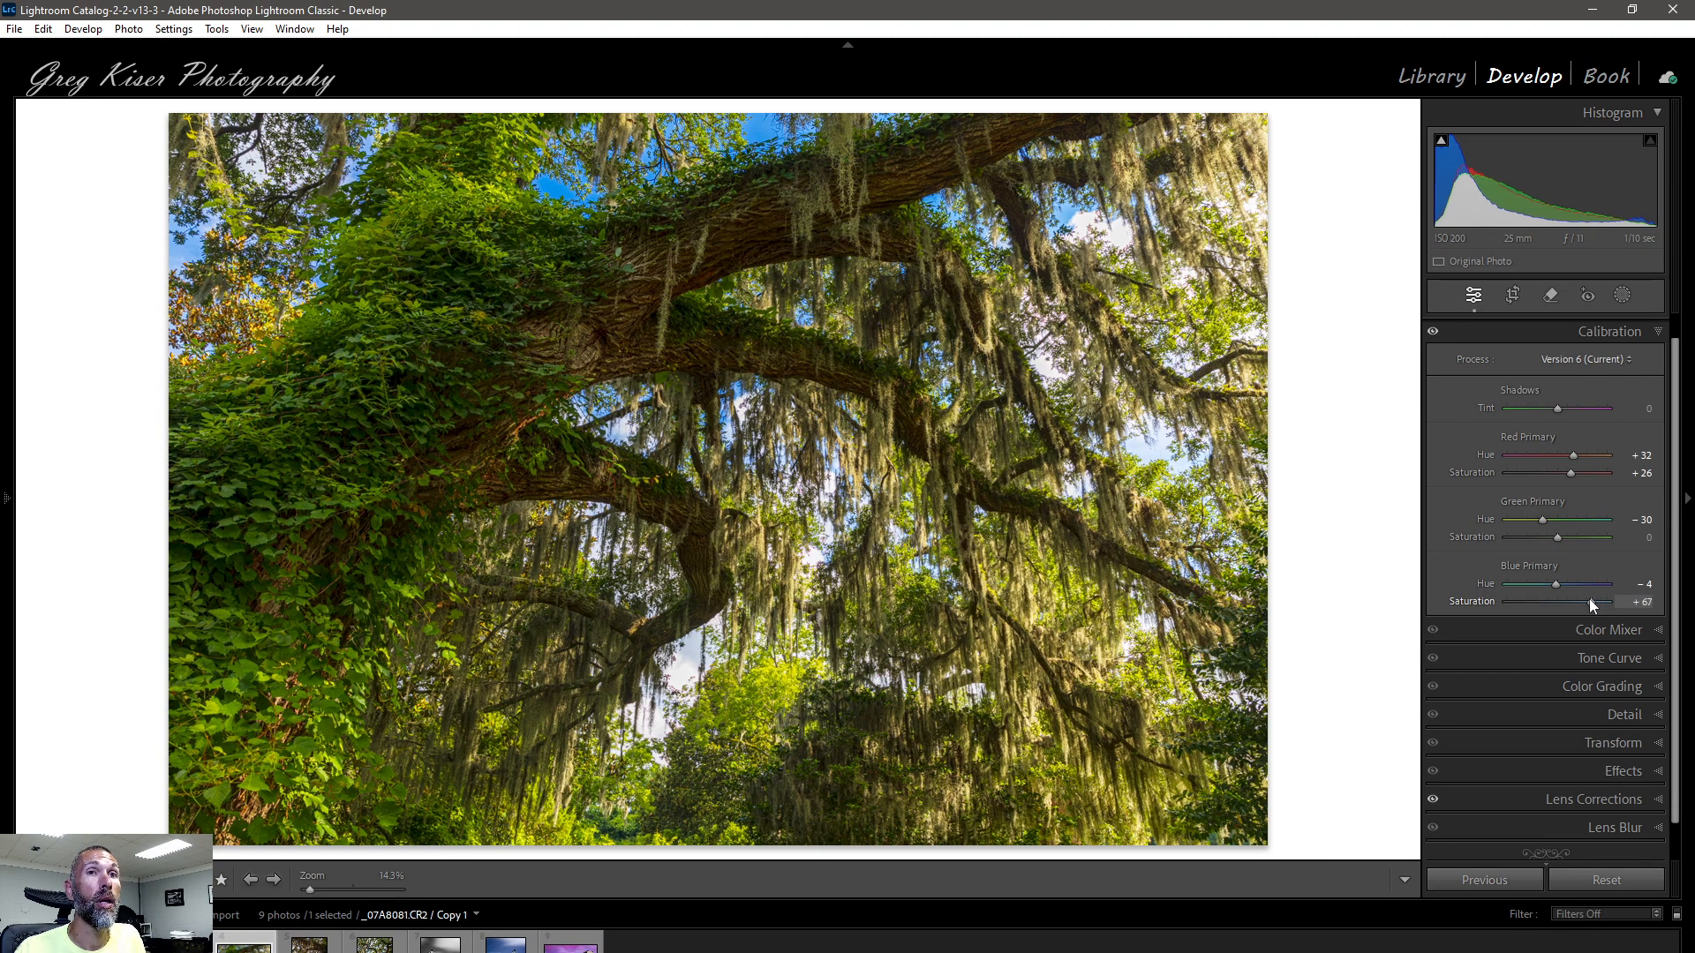
pyautogui.moveTo(1581, 602); pyautogui.dragTo(1544, 603)
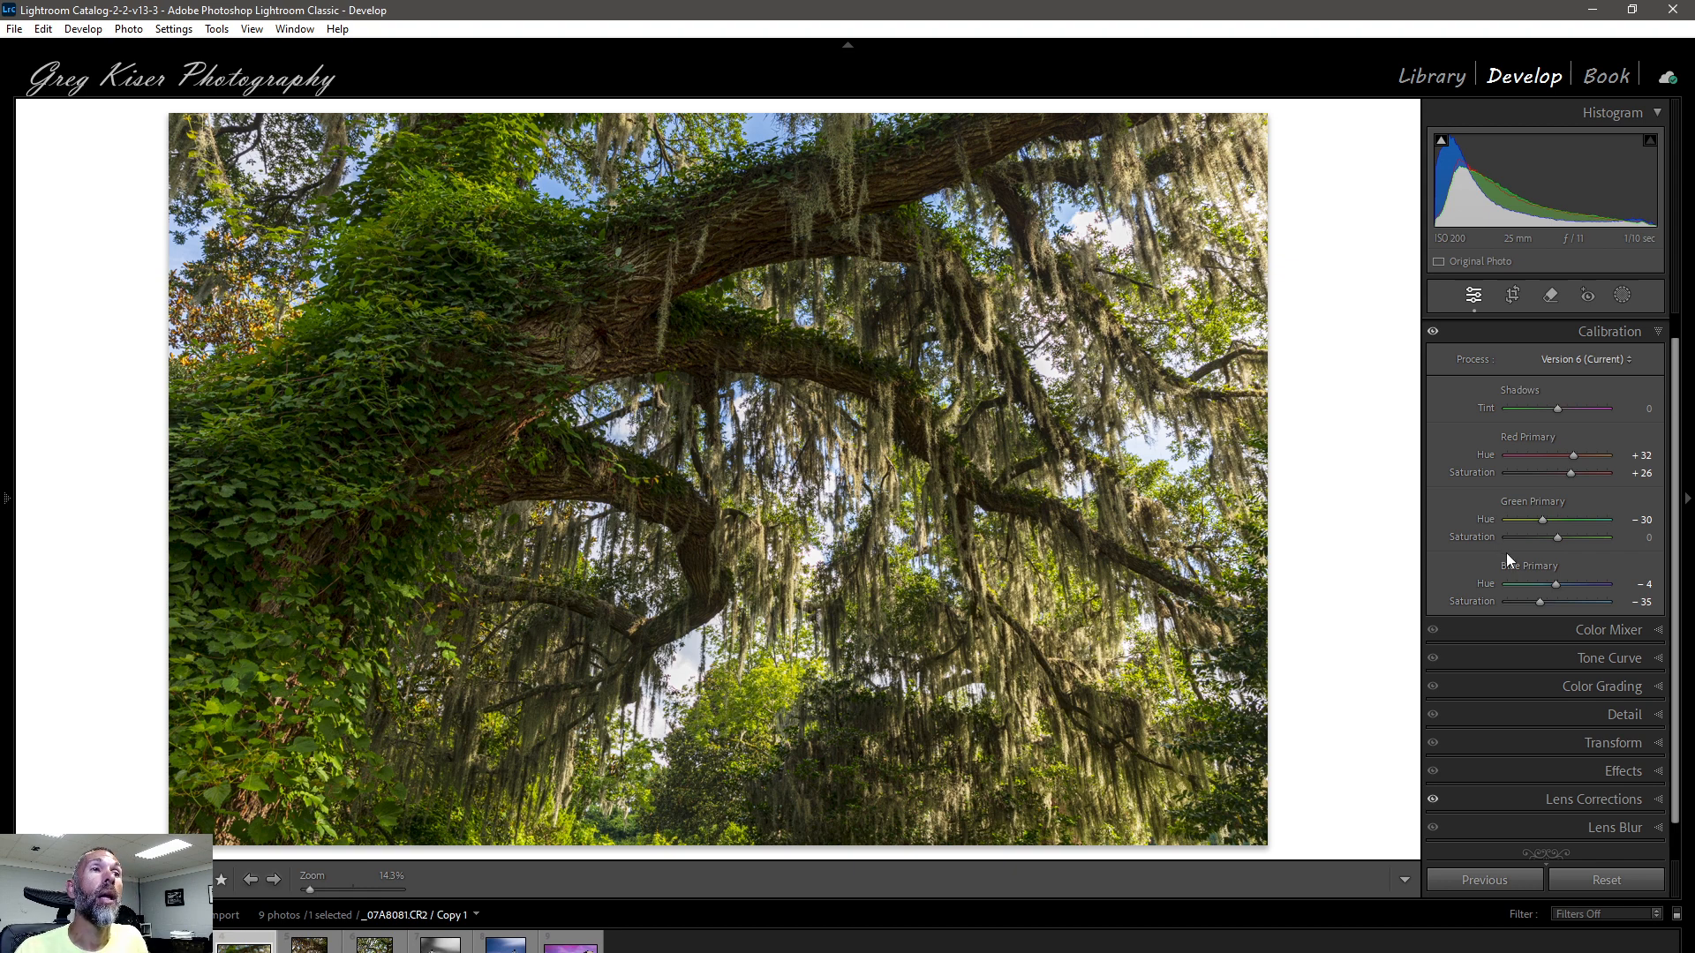
# - Shift the color mixer Hue values to Orange -26, Yellow -24 and Green -6 by targeting the moss and leaves
pyautogui.click(1658, 630)
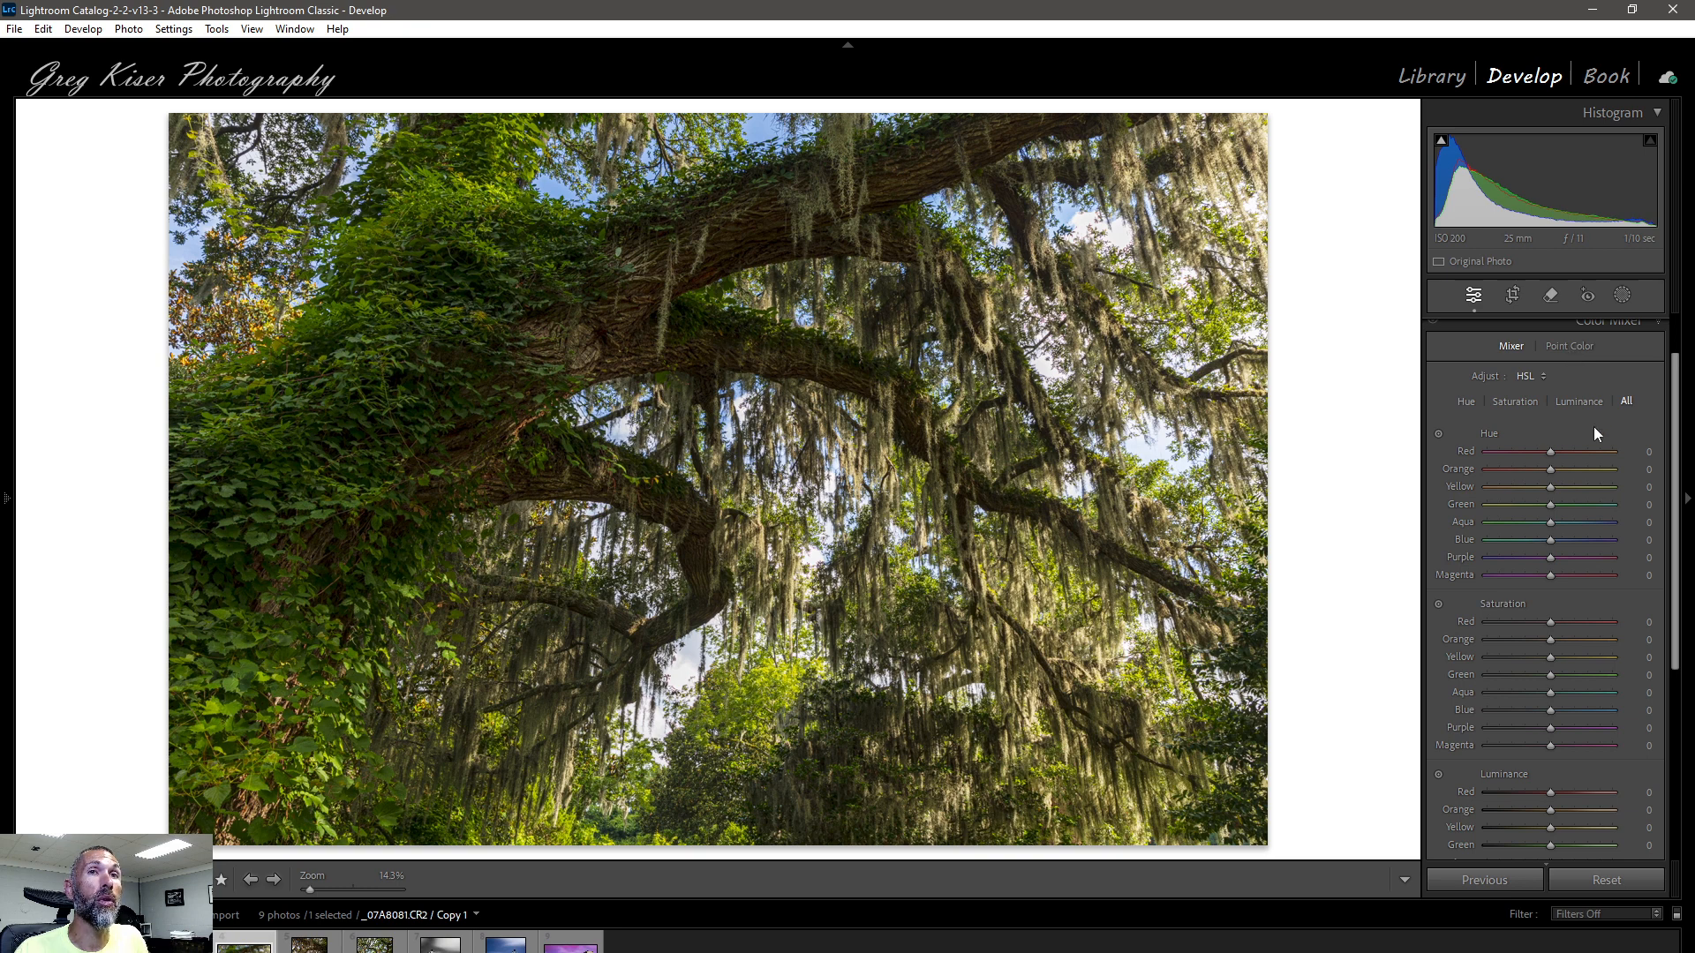
pyautogui.scroll(-2, 1594, 427)
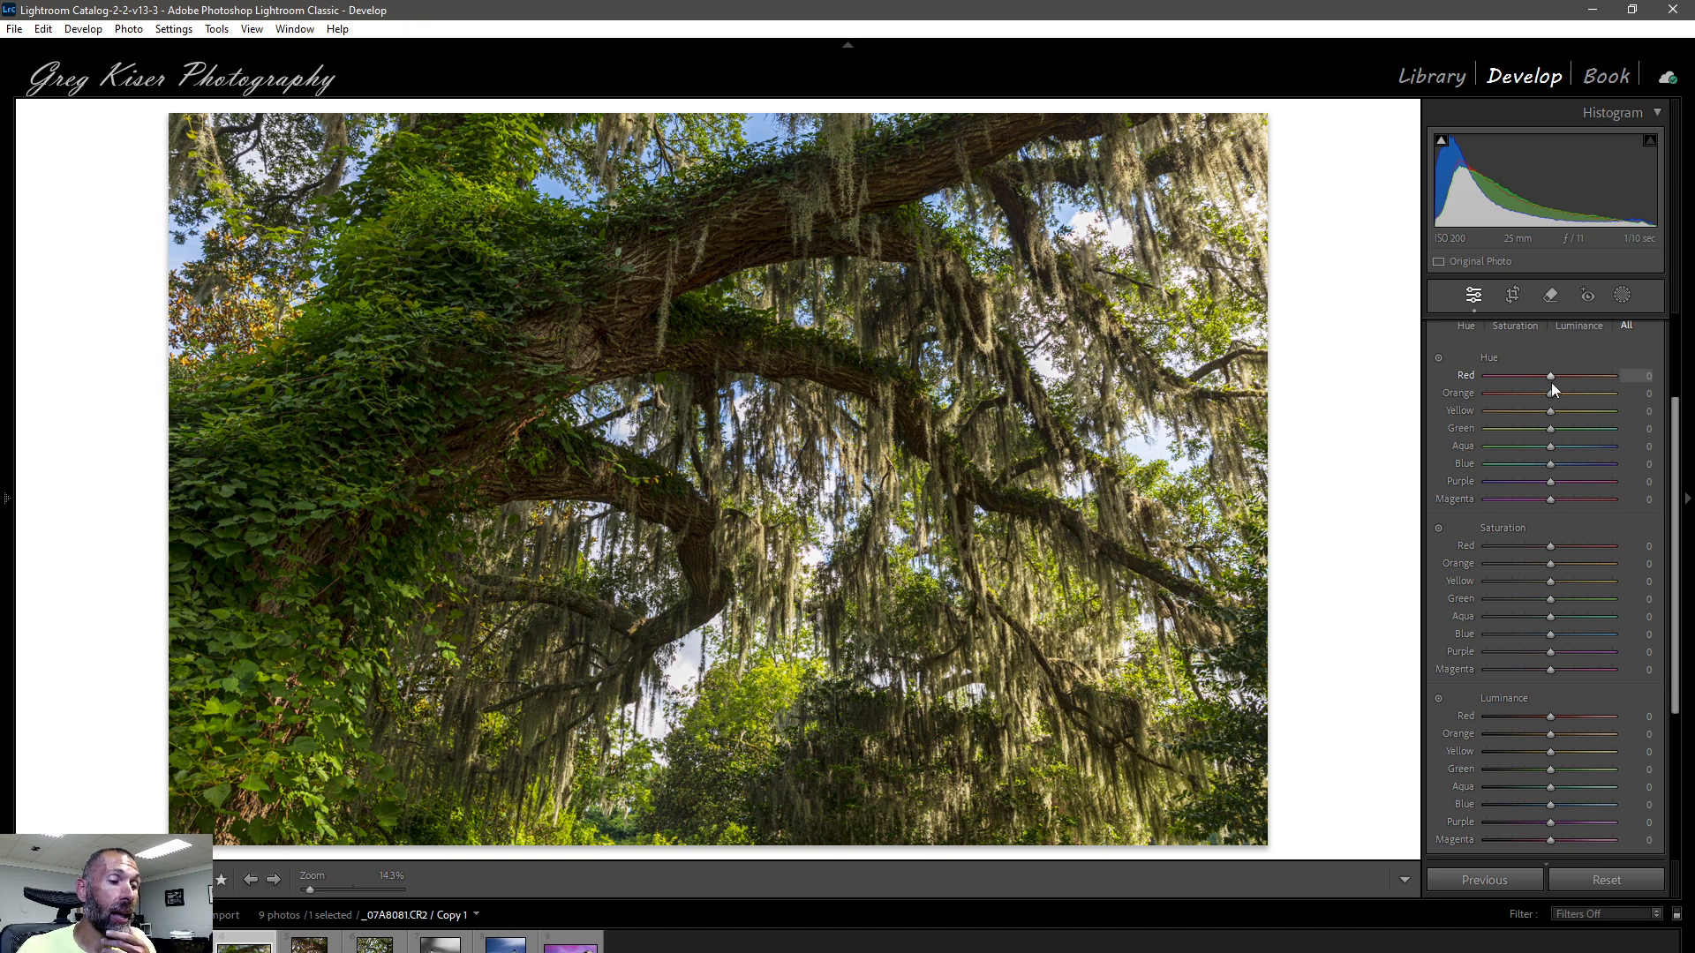
pyautogui.click(1439, 359)
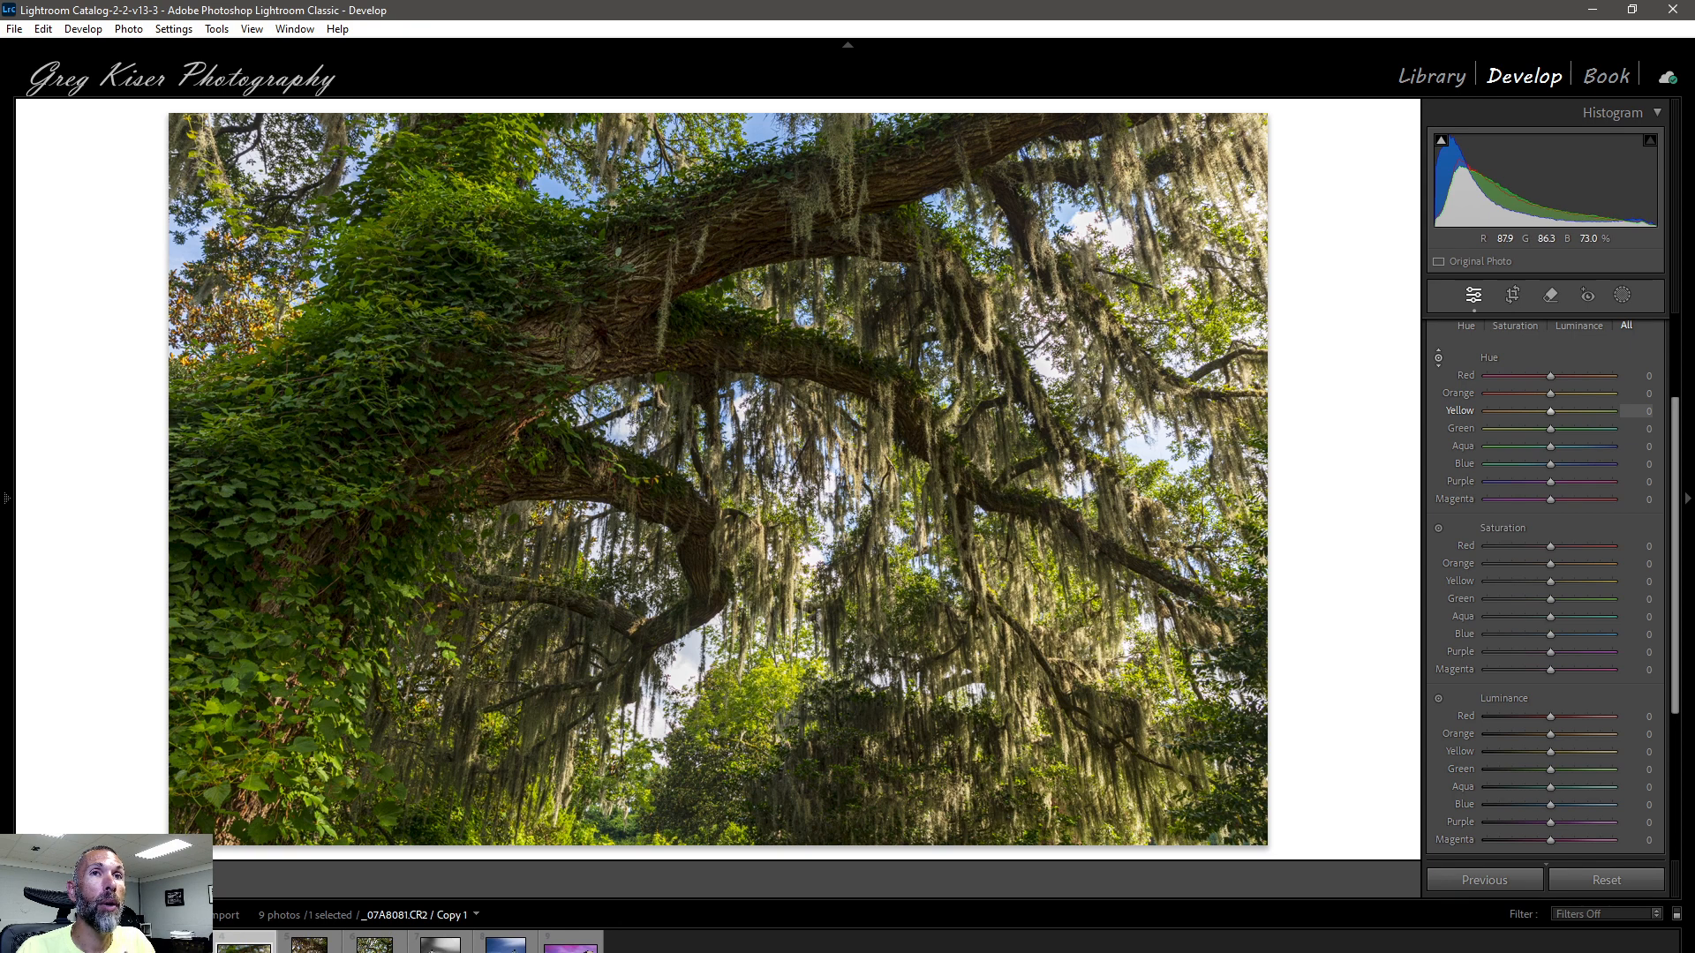
pyautogui.moveTo(1027, 266); pyautogui.dragTo(1027, 268)
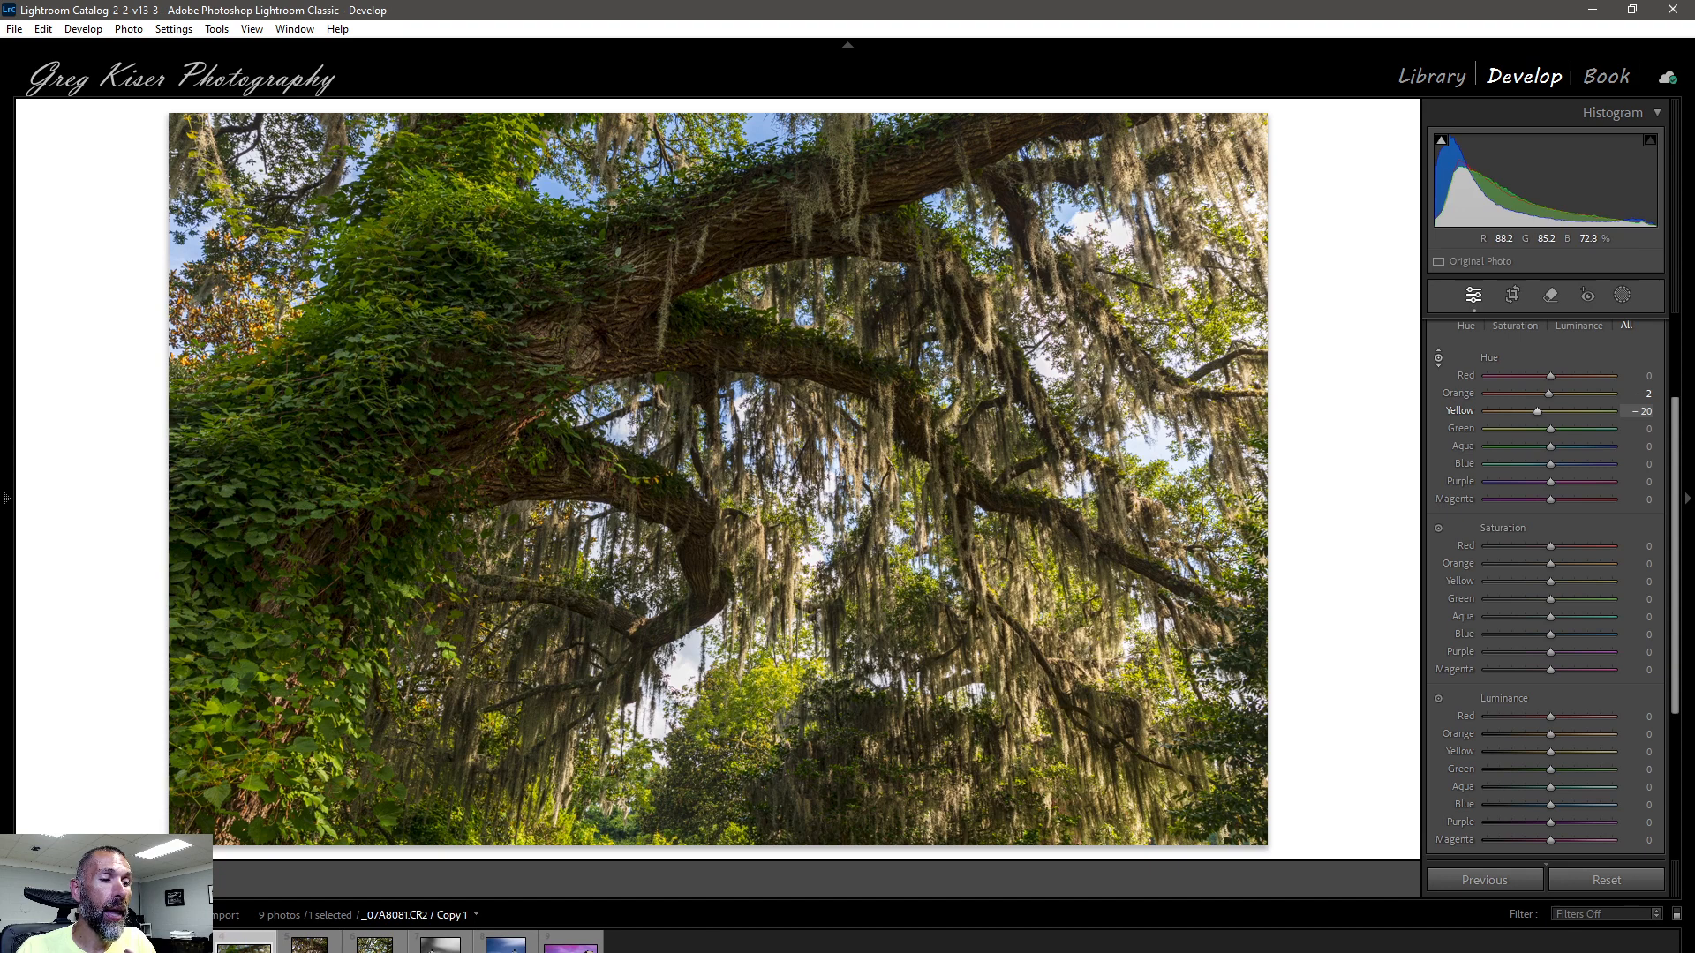
pyautogui.moveTo(1027, 270); pyautogui.dragTo(1026, 279)
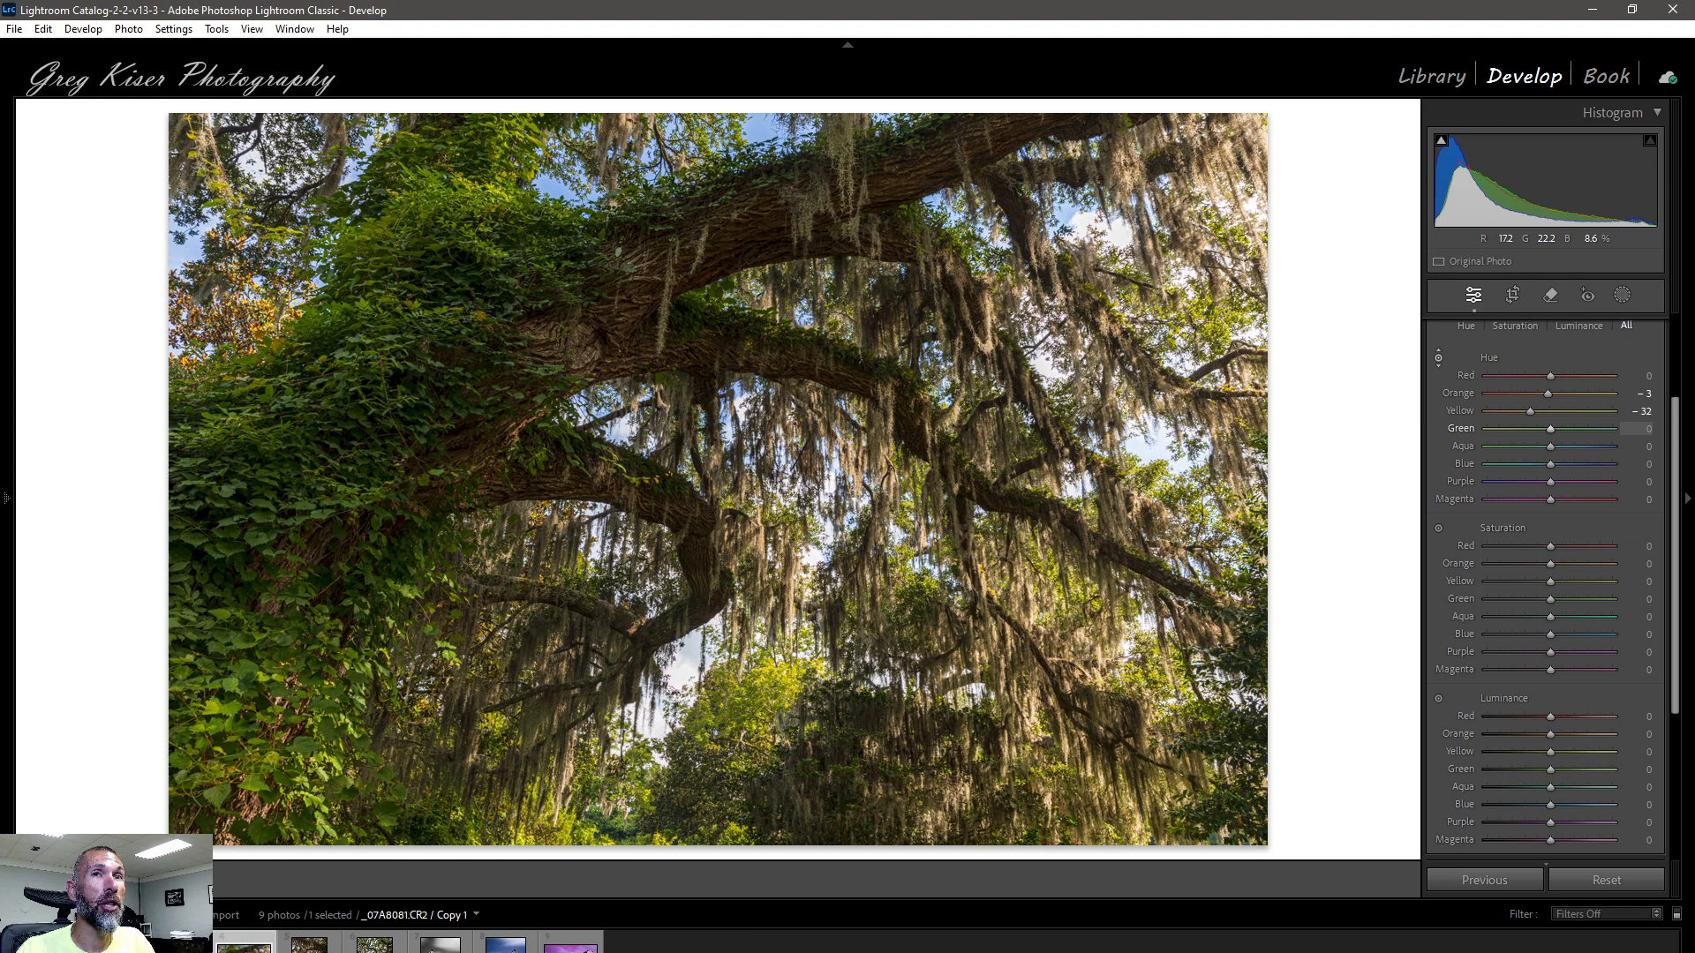
pyautogui.moveTo(301, 424); pyautogui.dragTo(301, 443)
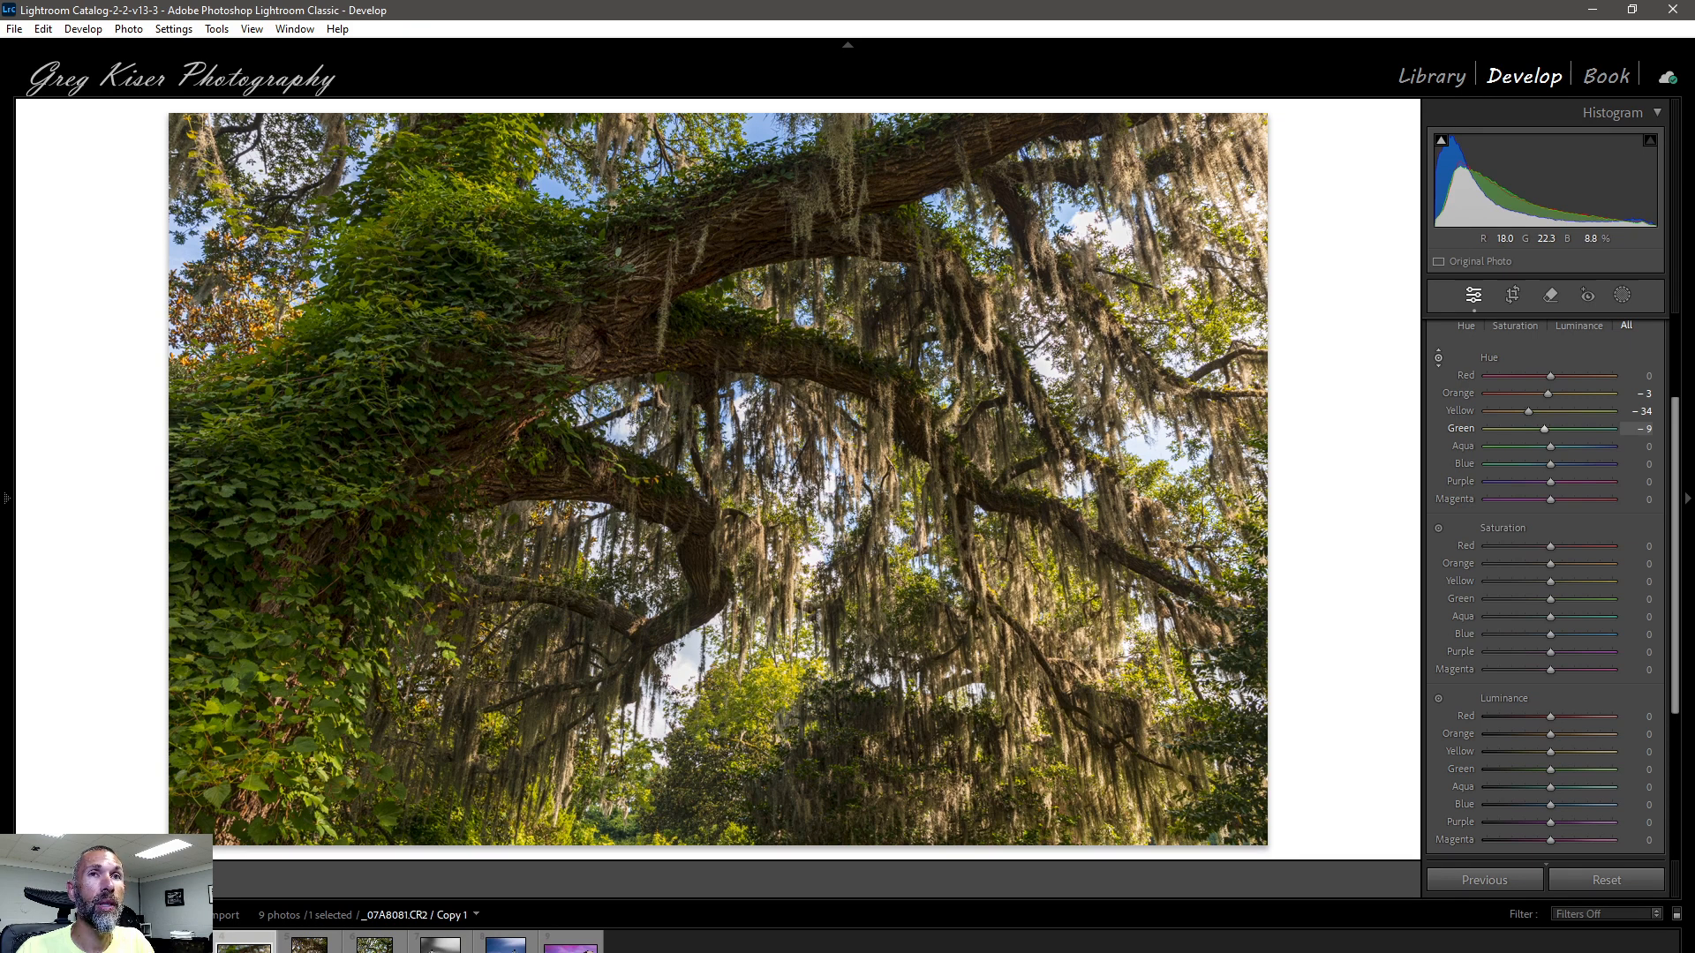
pyautogui.moveTo(301, 441); pyautogui.dragTo(300, 436)
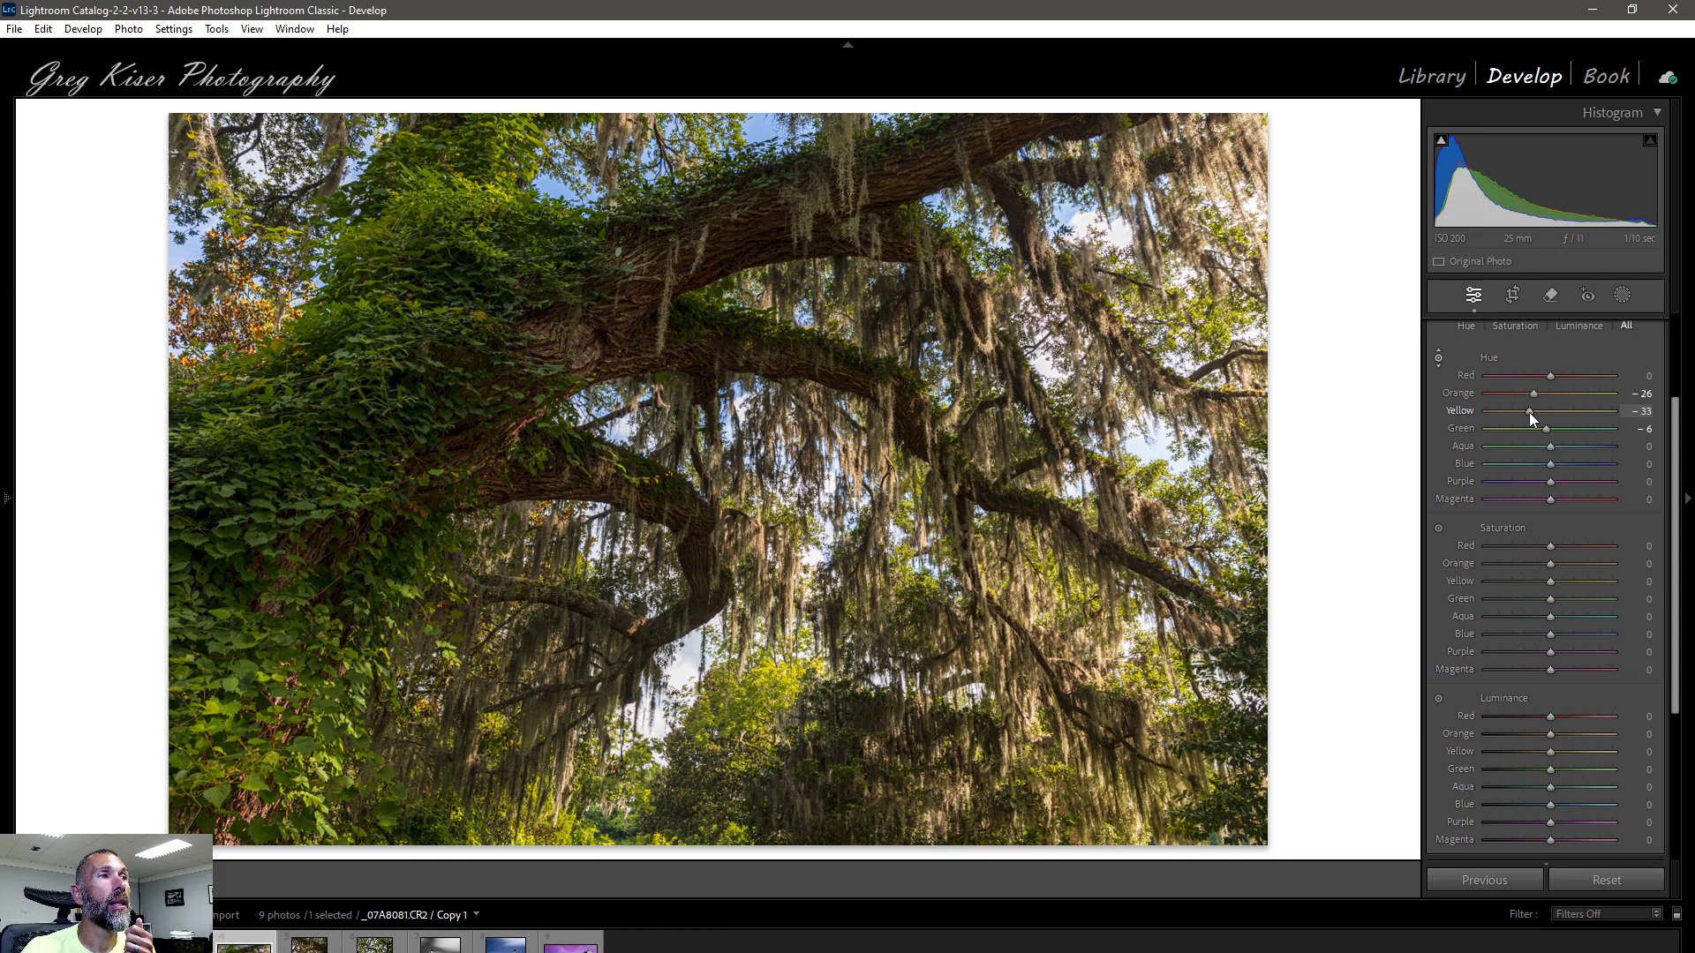
pyautogui.moveTo(1530, 412); pyautogui.dragTo(1529, 412)
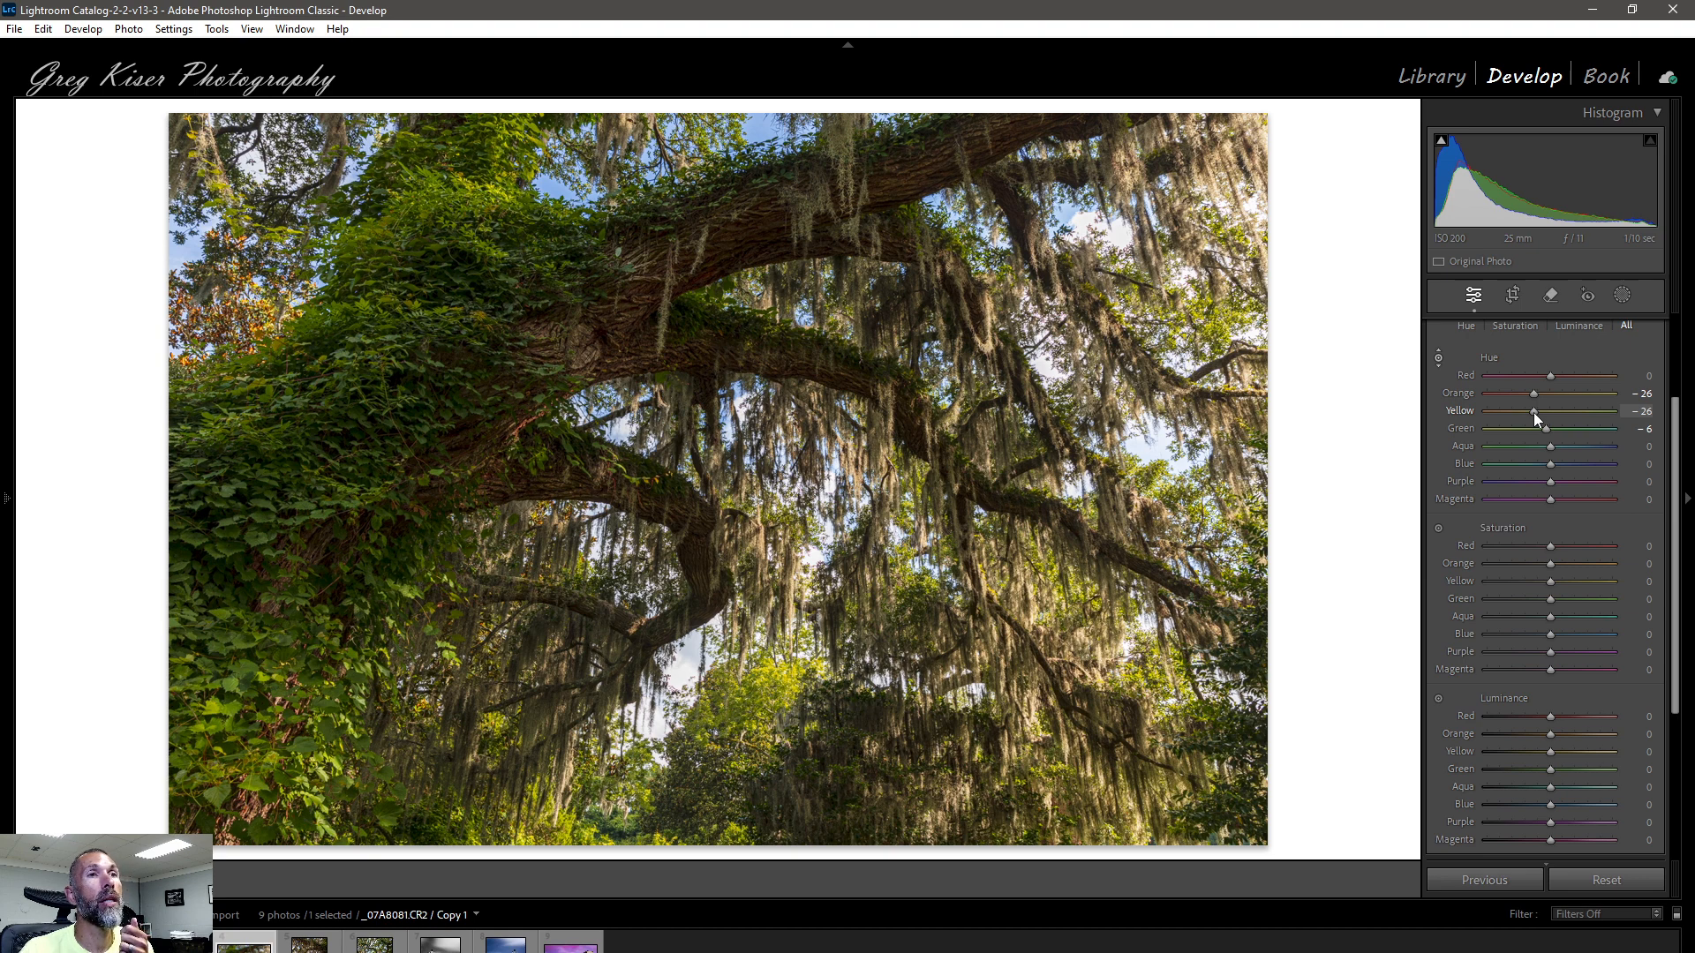
pyautogui.moveTo(1534, 412); pyautogui.dragTo(1535, 411)
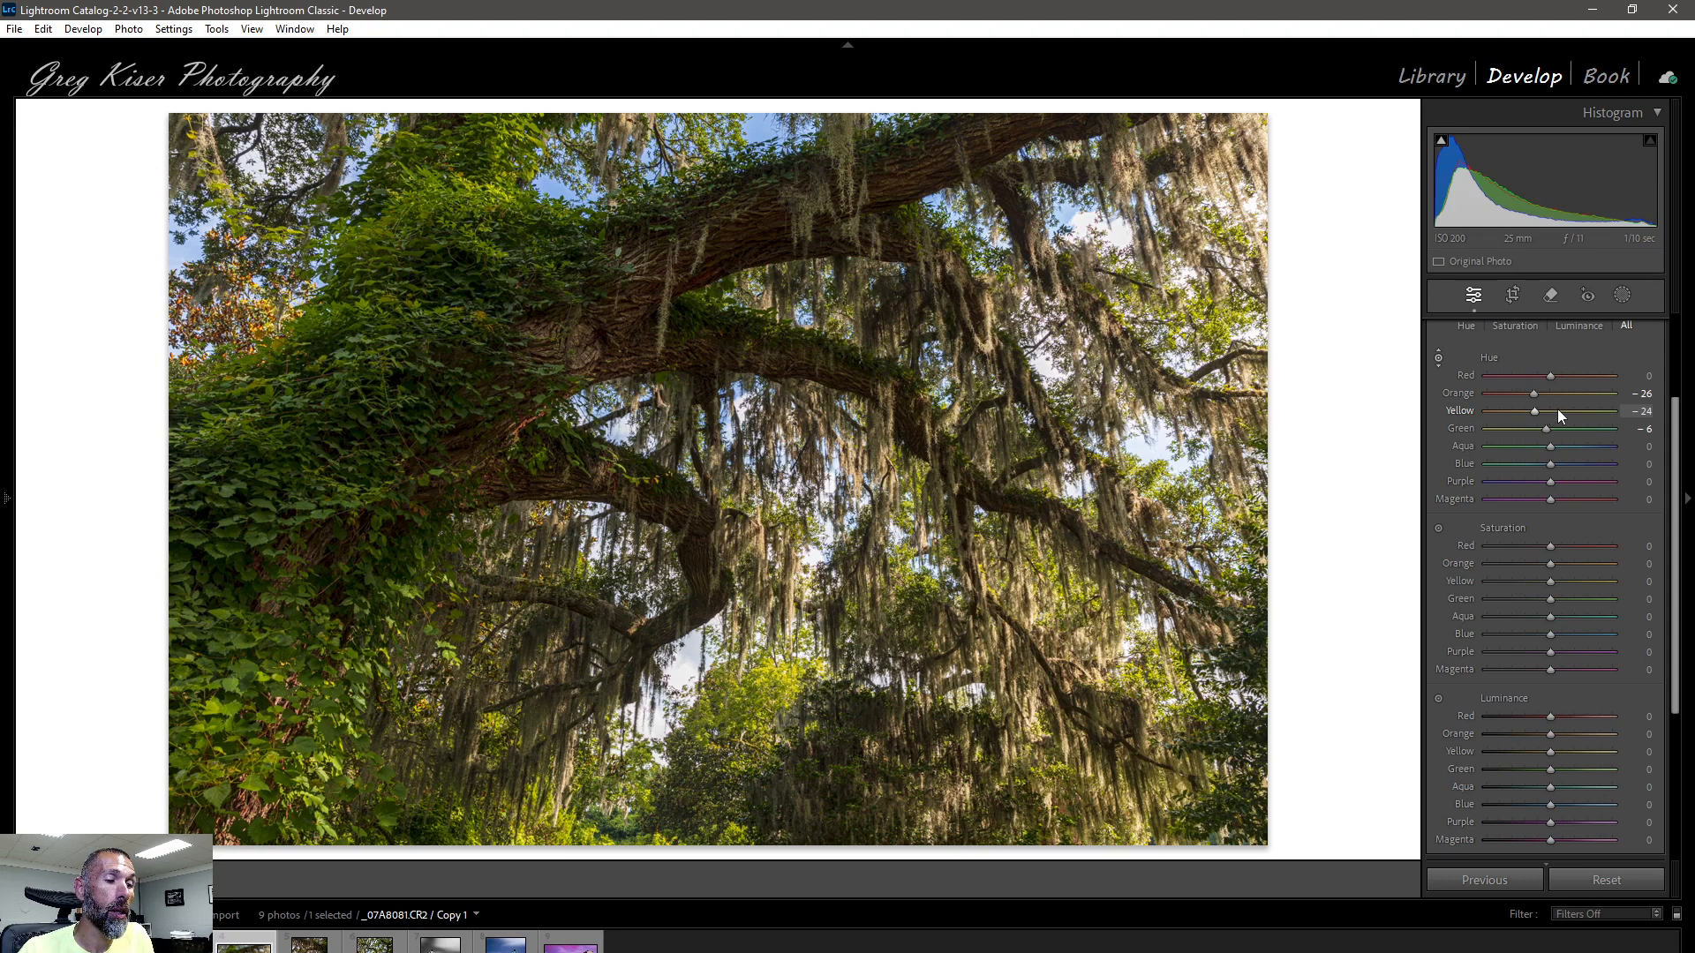
# - Set the color mixer Saturation to Orange +6, Yellow +24, Green +6 and Blue -33 by sampling moss, leaves and sky
pyautogui.click(1439, 528)
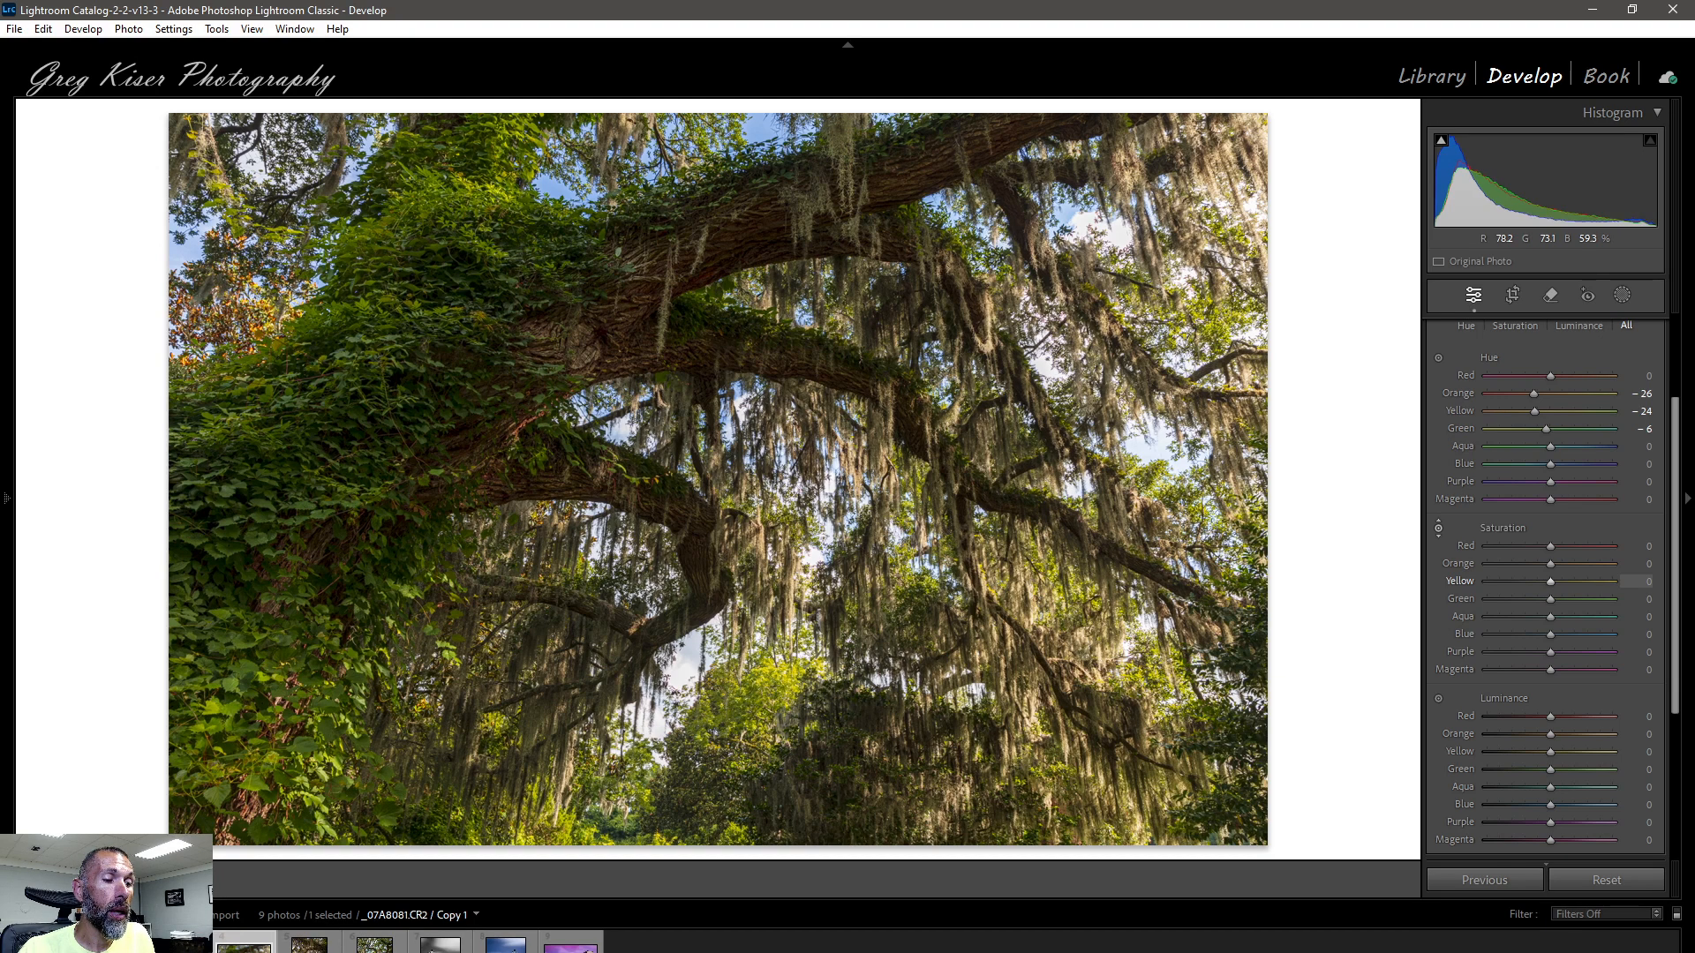
pyautogui.moveTo(1130, 172); pyautogui.dragTo(1129, 163)
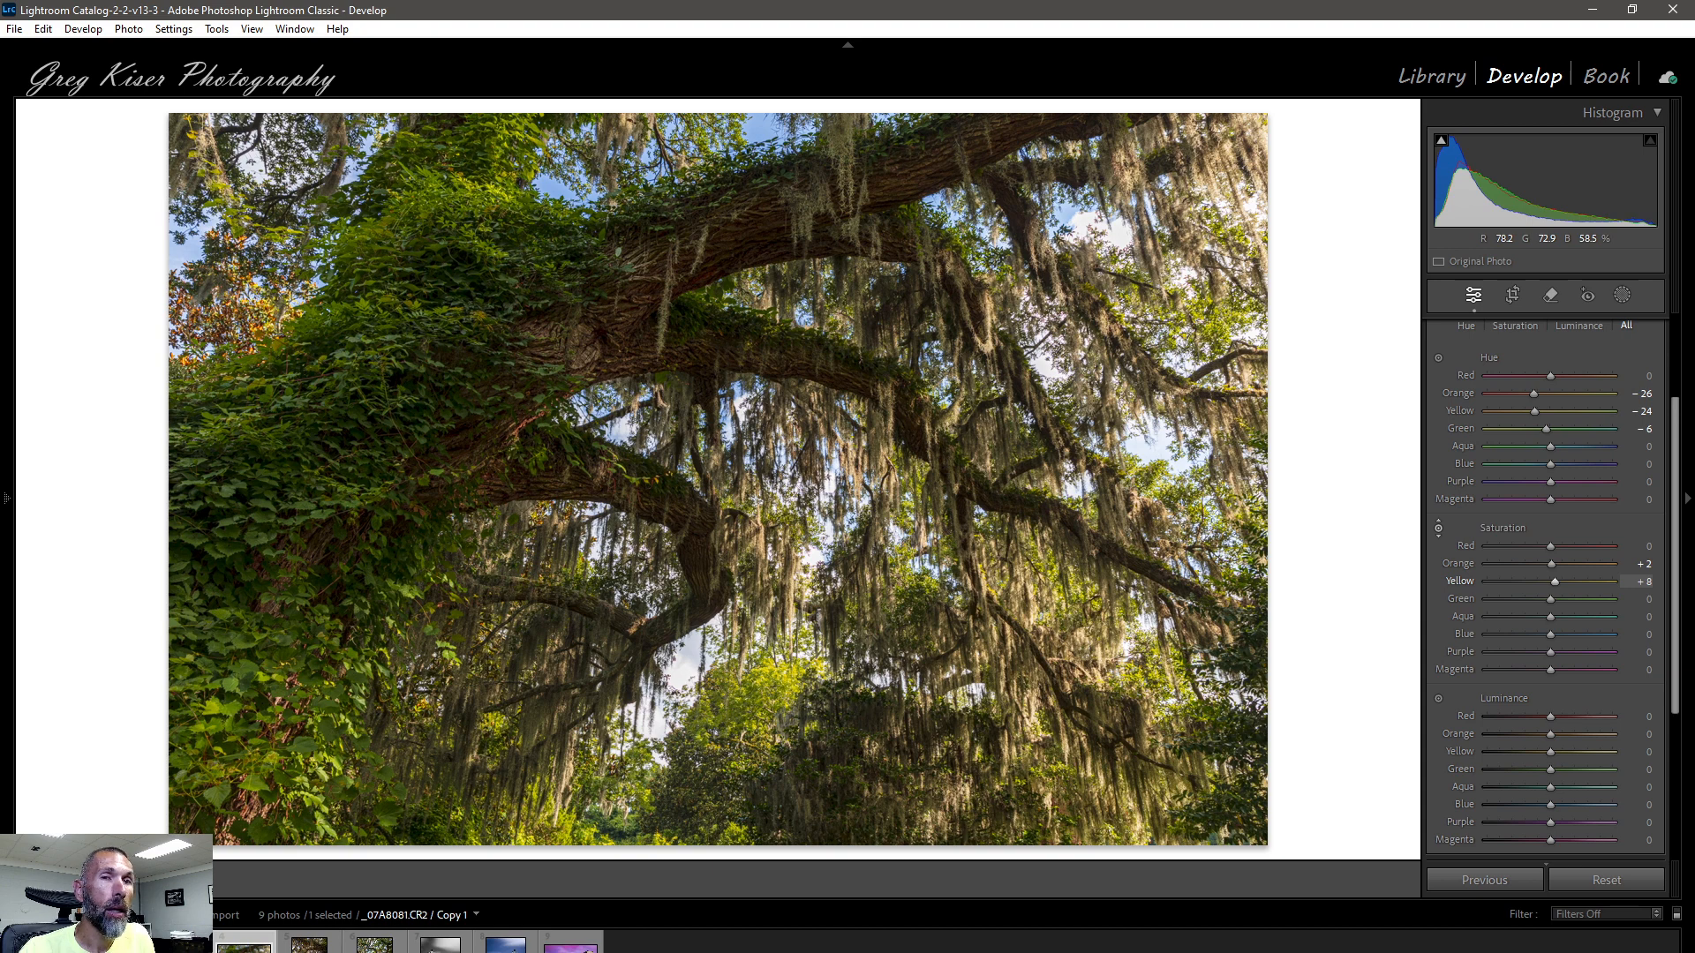
pyautogui.moveTo(1129, 153); pyautogui.dragTo(1129, 132)
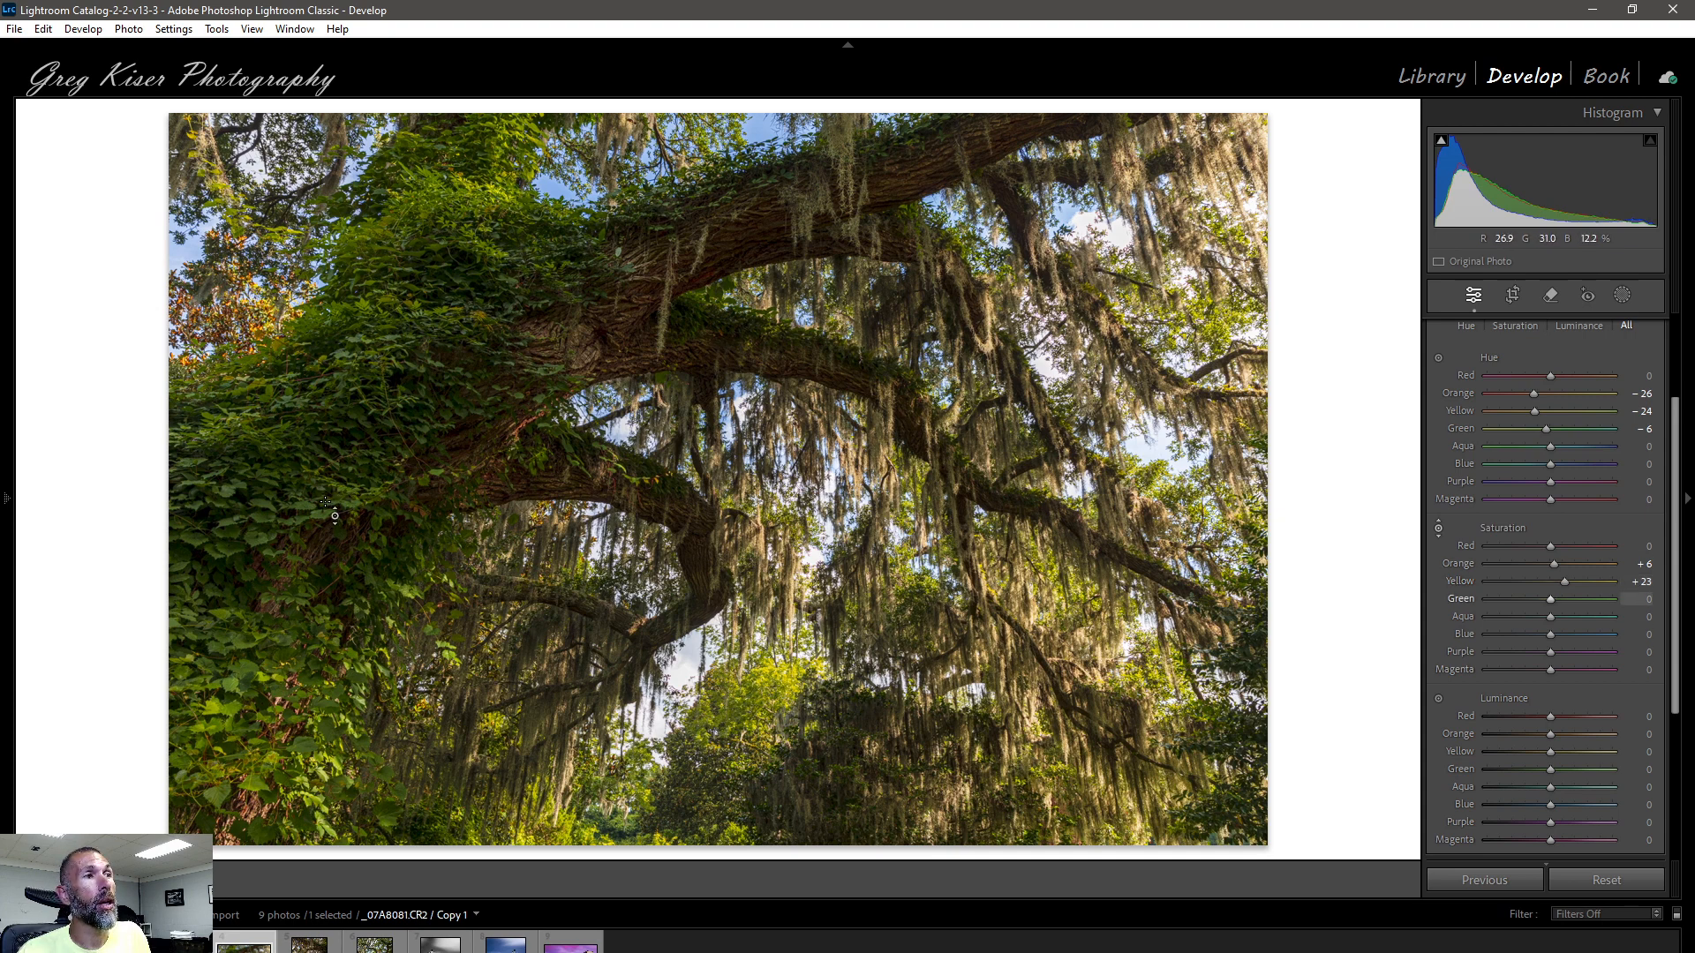
pyautogui.moveTo(309, 506); pyautogui.dragTo(309, 497)
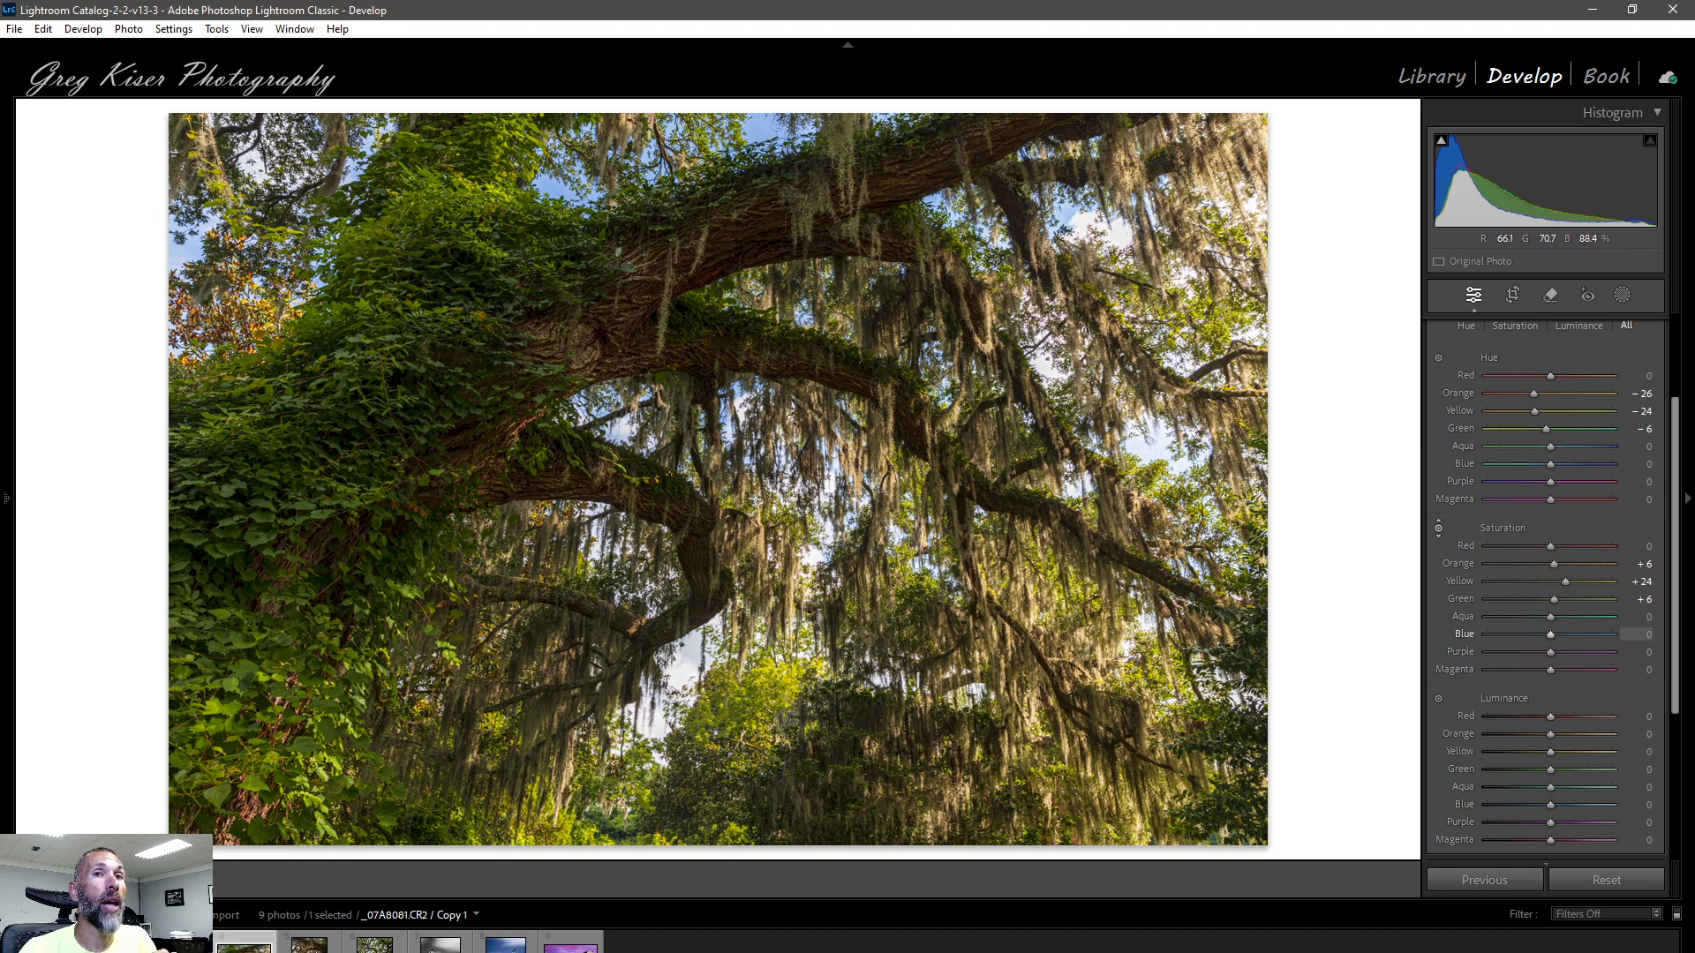
pyautogui.moveTo(1155, 450); pyautogui.dragTo(1156, 472)
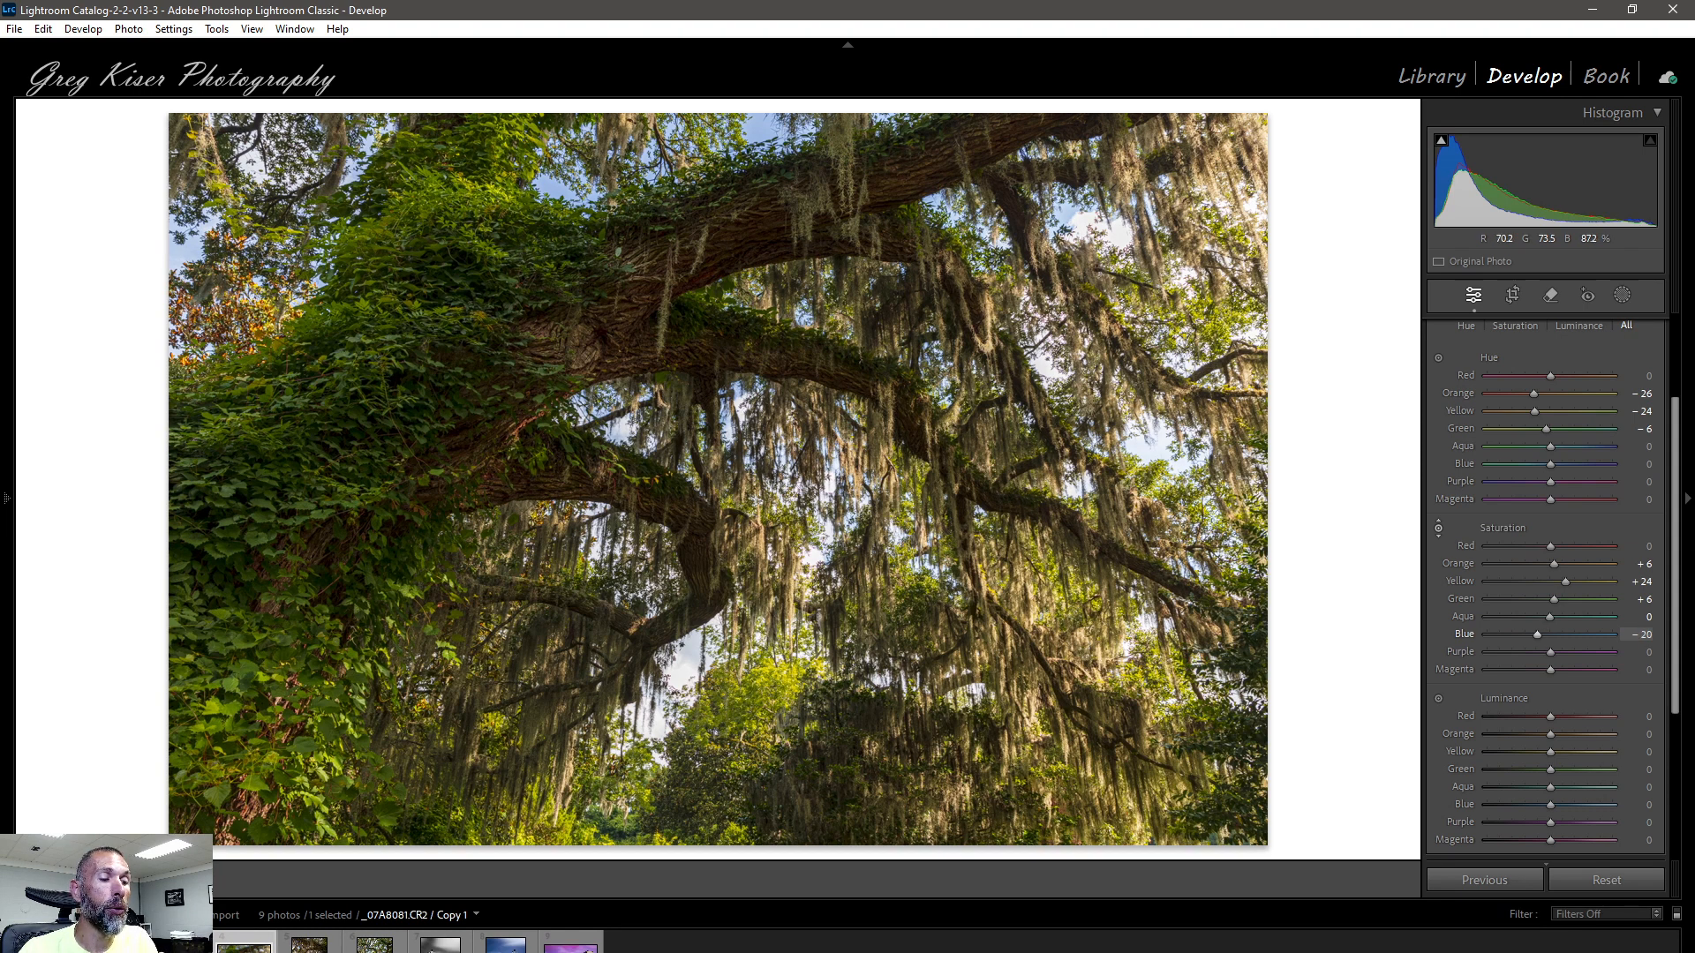
pyautogui.moveTo(1155, 472); pyautogui.dragTo(1156, 482)
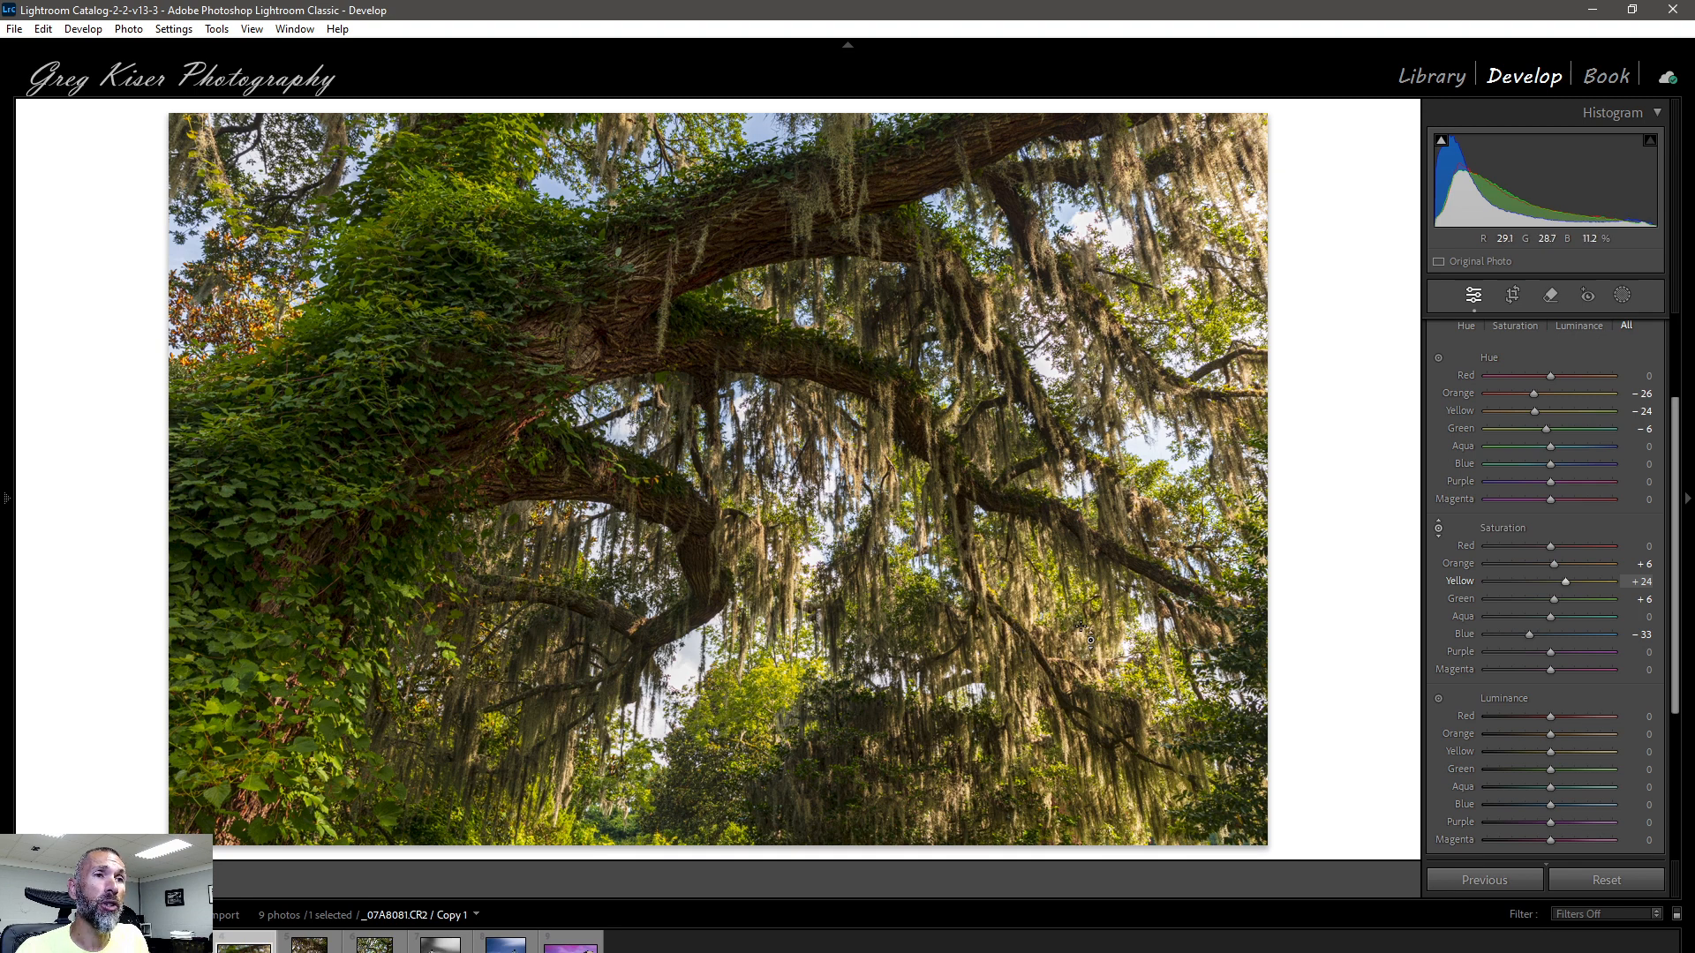
# - Brighten the moss by raising the color mixer Luminance of Yellow to +23 and Orange to +19
pyautogui.click(1437, 697)
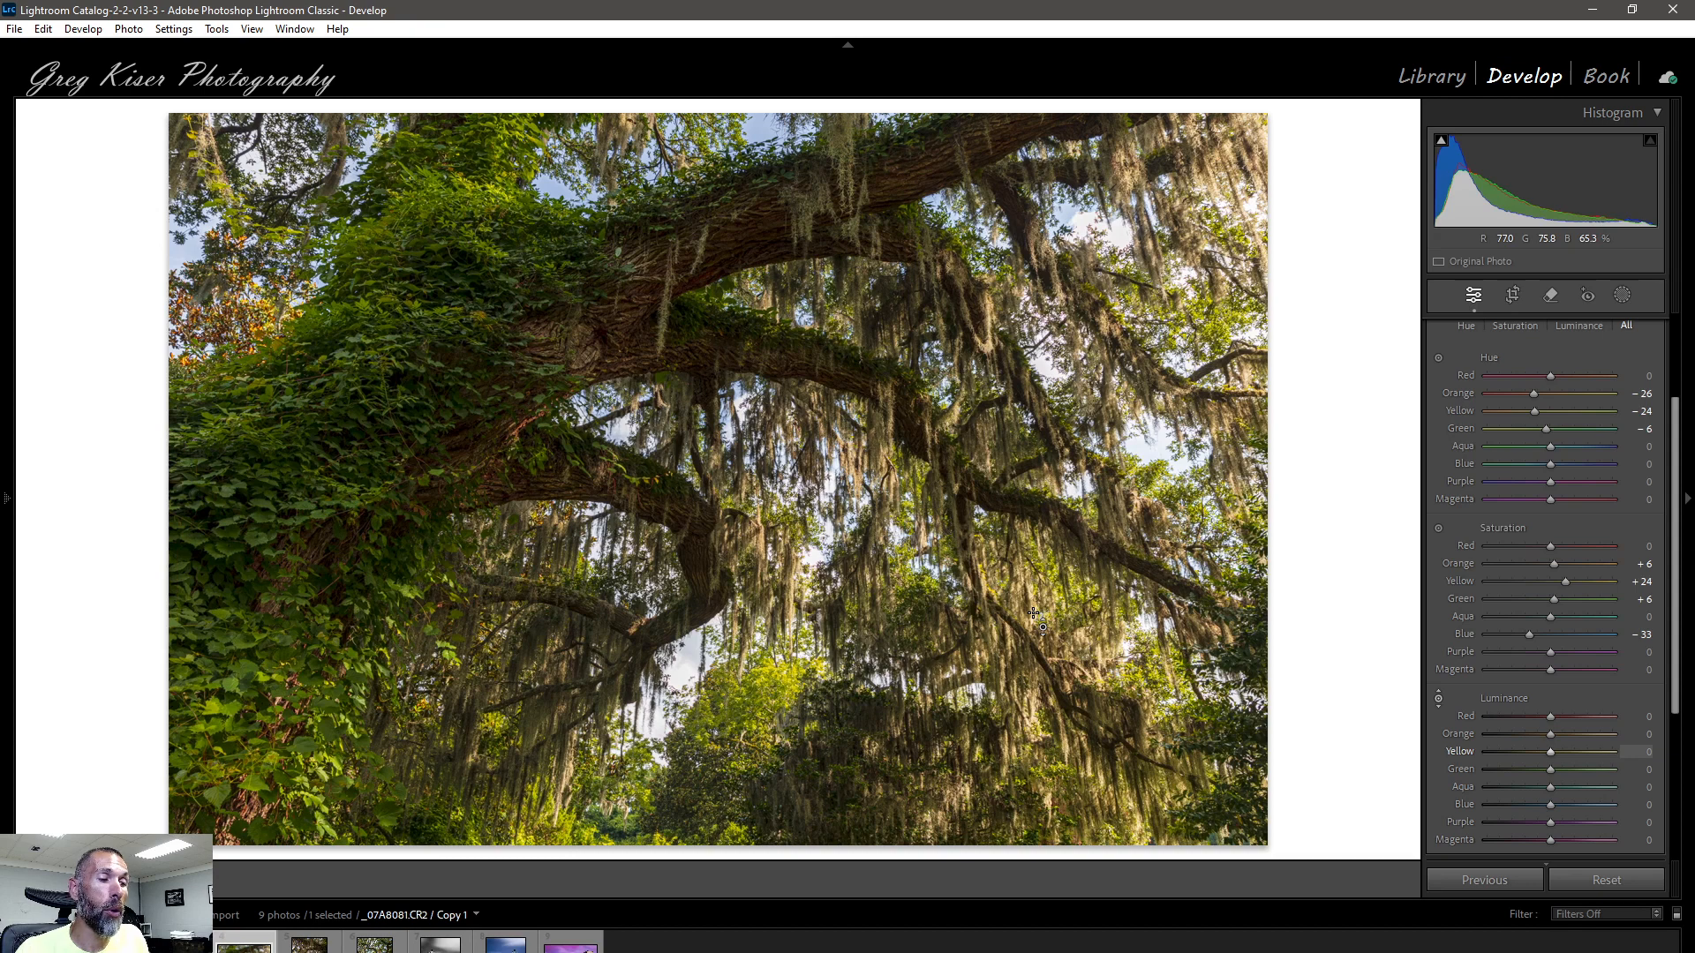
pyautogui.moveTo(1026, 267); pyautogui.dragTo(1026, 247)
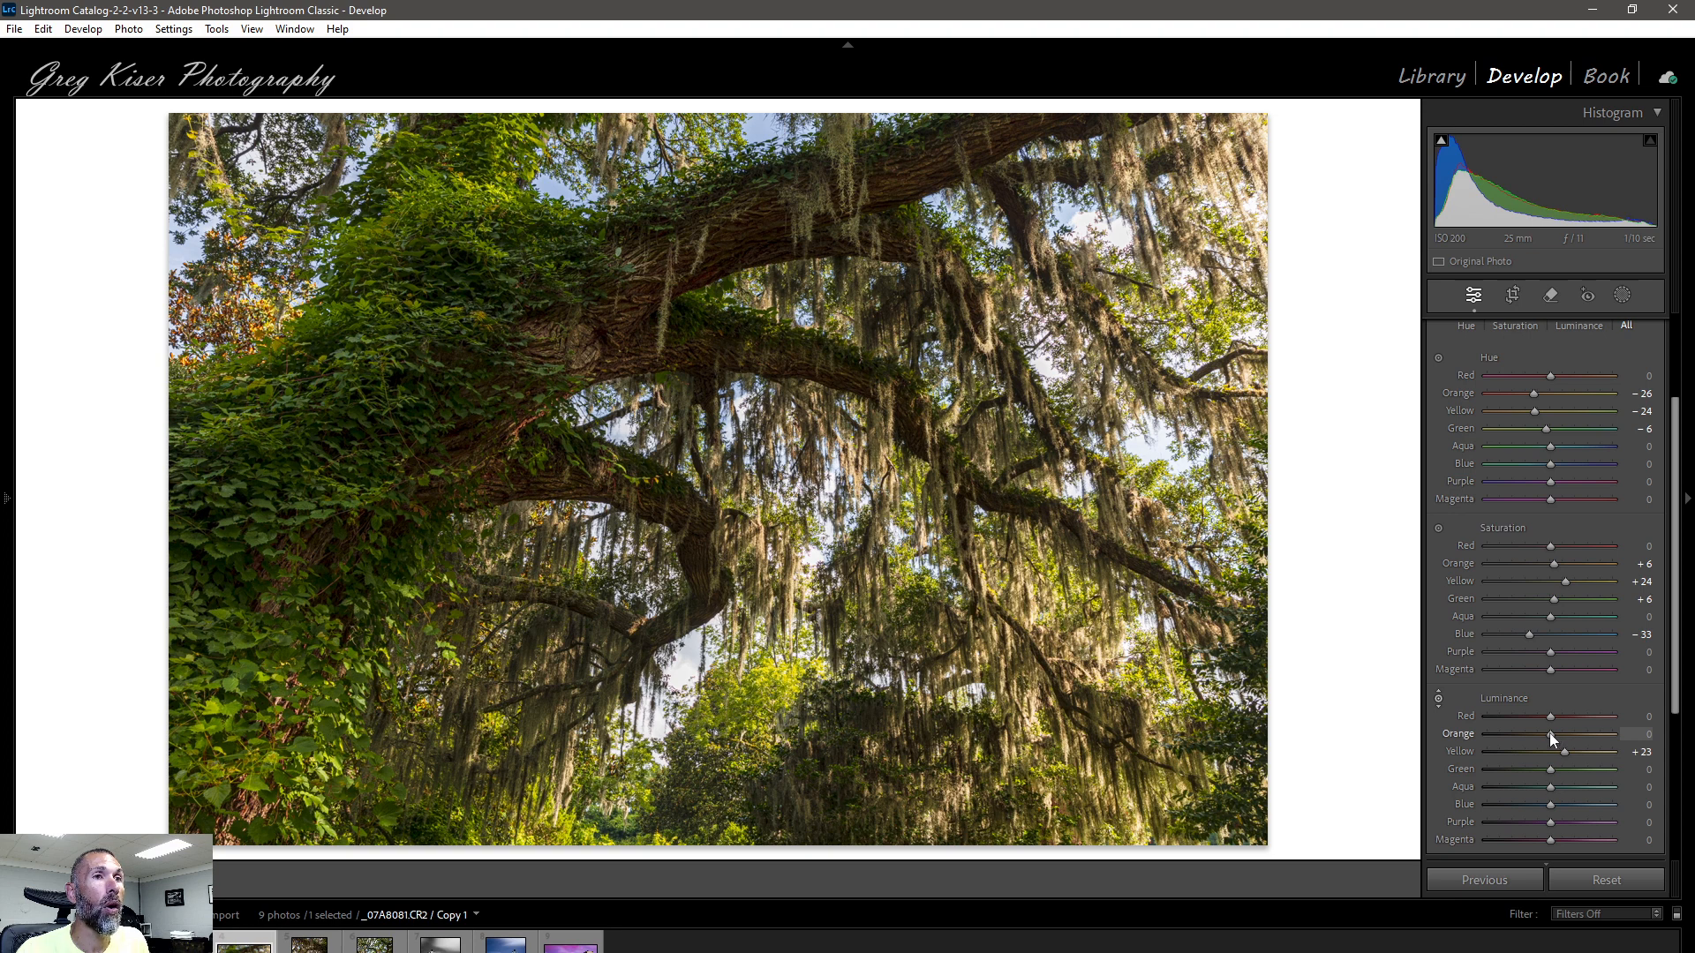
pyautogui.moveTo(1551, 733); pyautogui.dragTo(1561, 730)
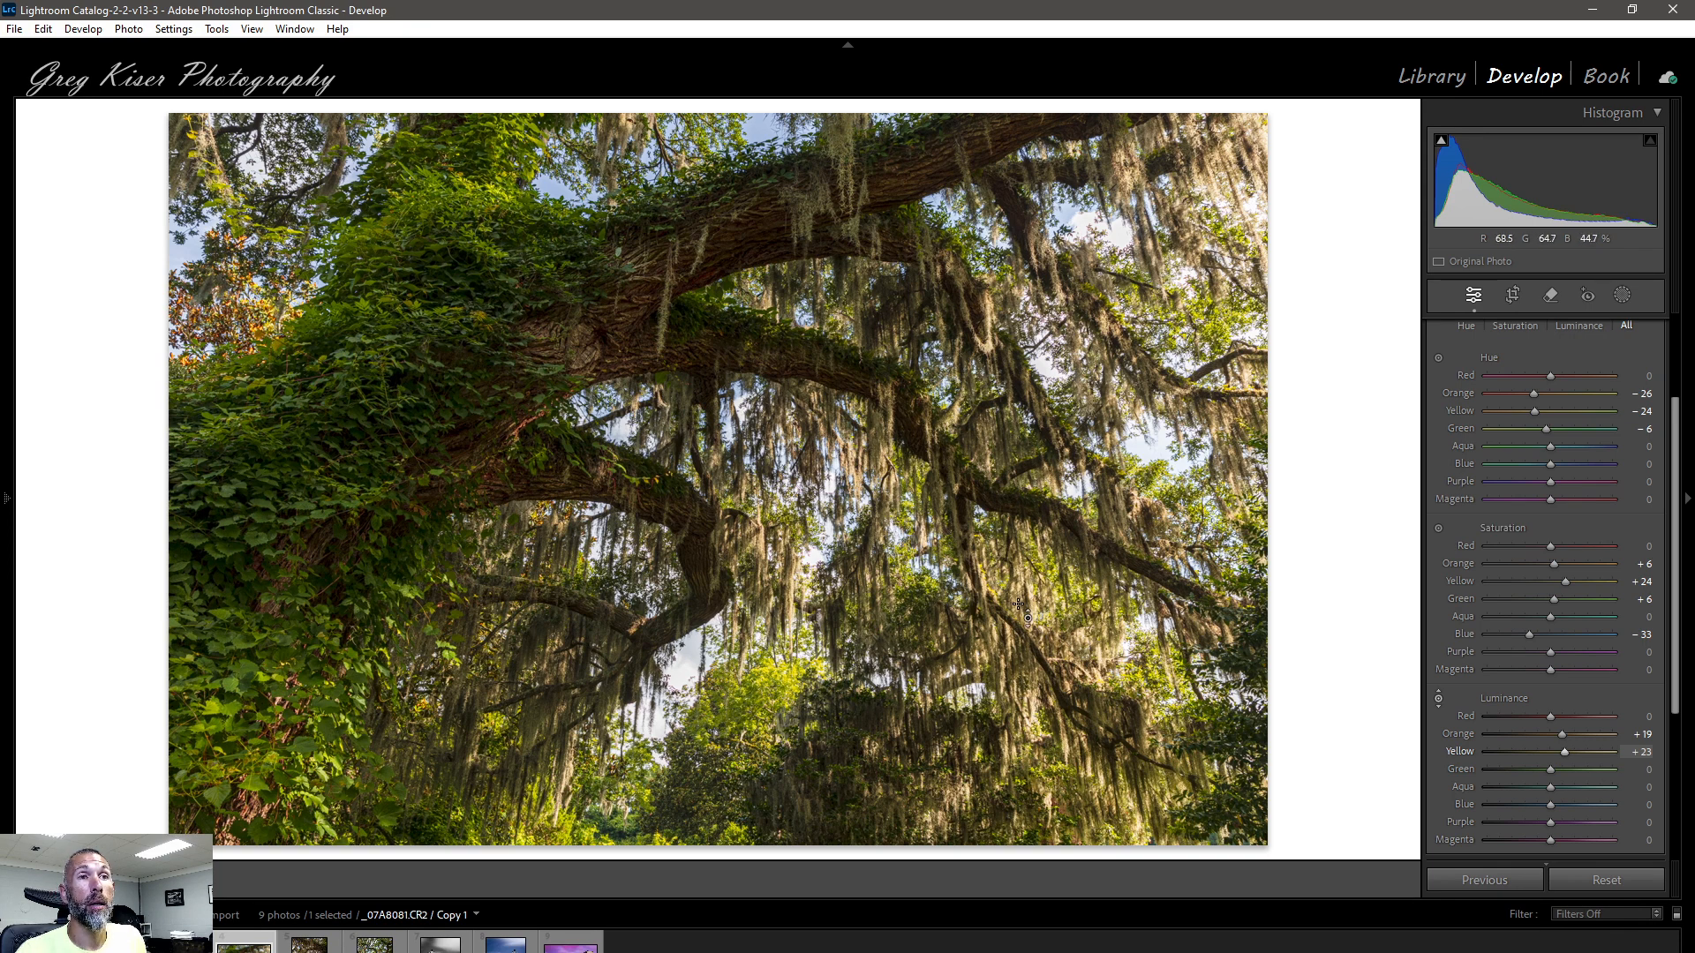
pyautogui.scroll(2, 1515, 513)
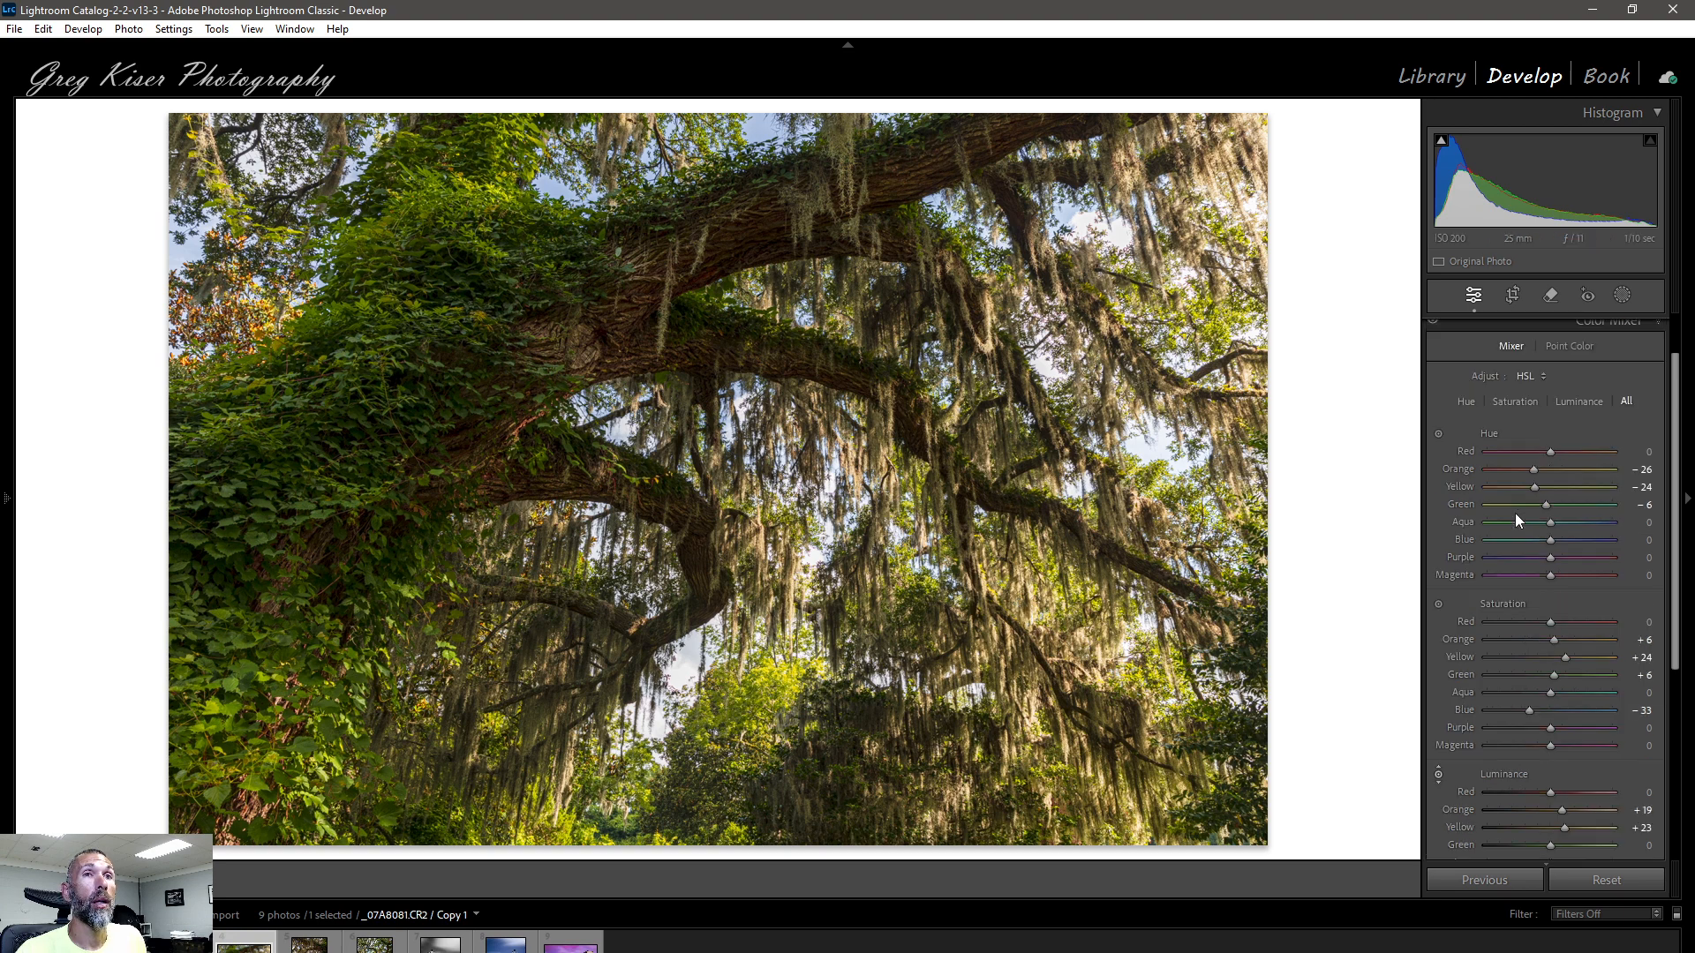
# - Compare the photo with and without the color mixer adjustments
pyautogui.scroll(2, 1449, 350)
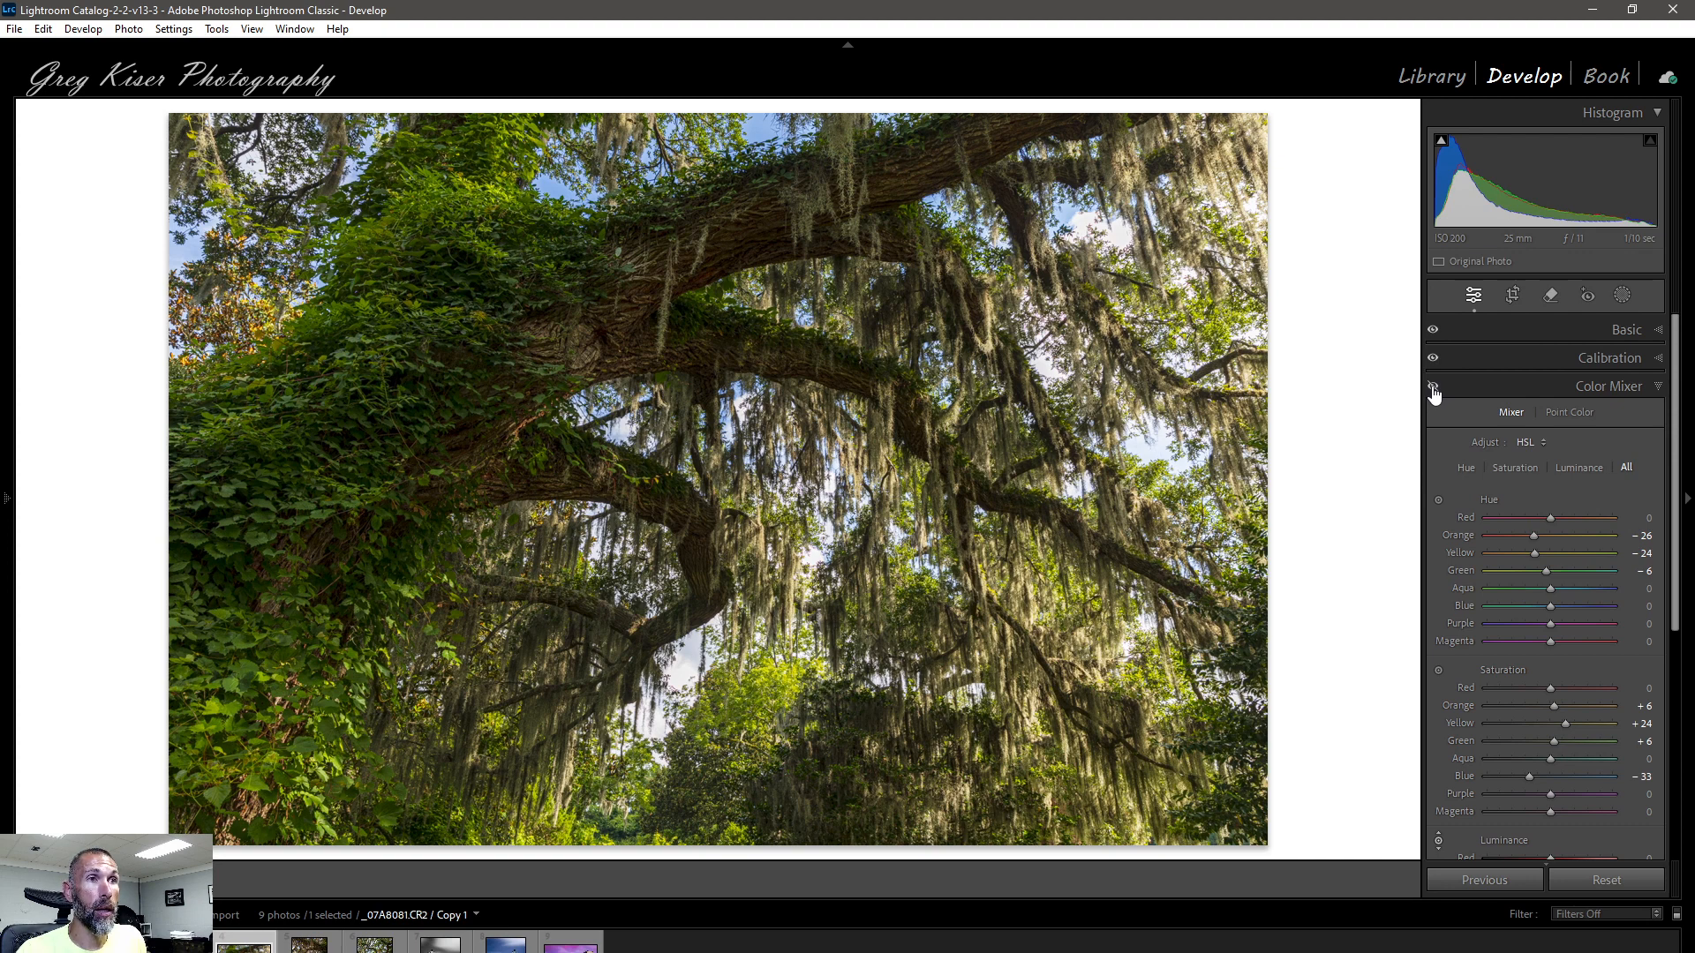
pyautogui.click(1433, 389)
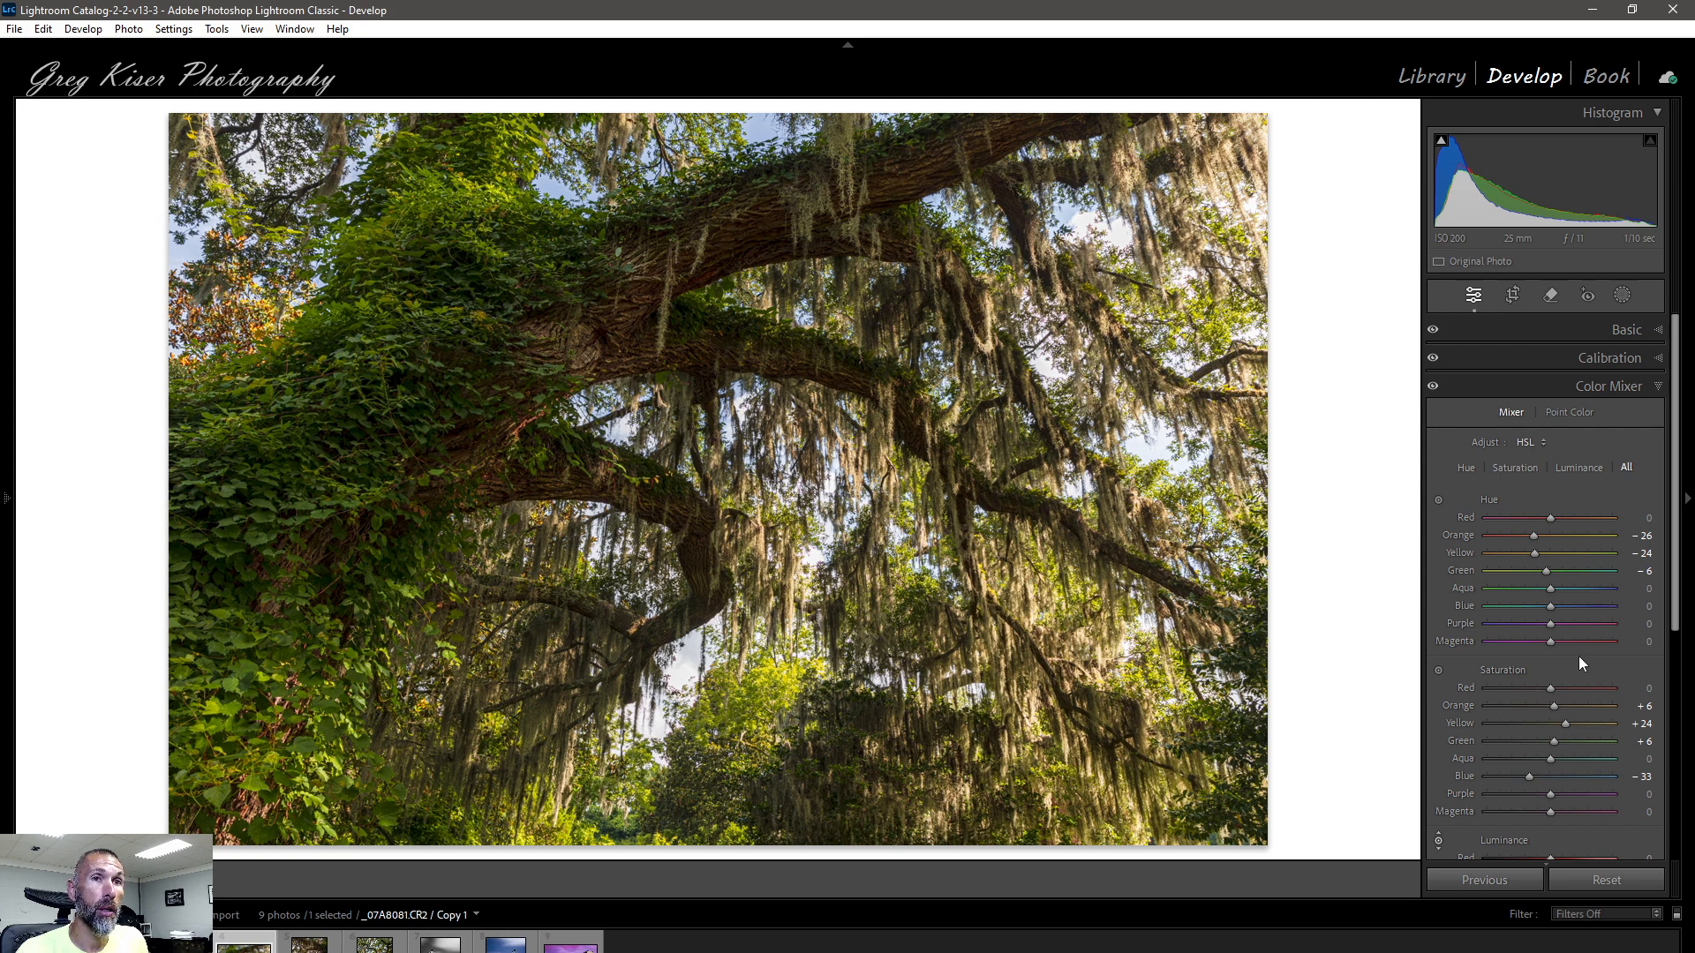
# - Darken the shadows by sampling the tree bark for a tone curve point at Input 59, Output 54
pyautogui.scroll(-3, 1579, 656)
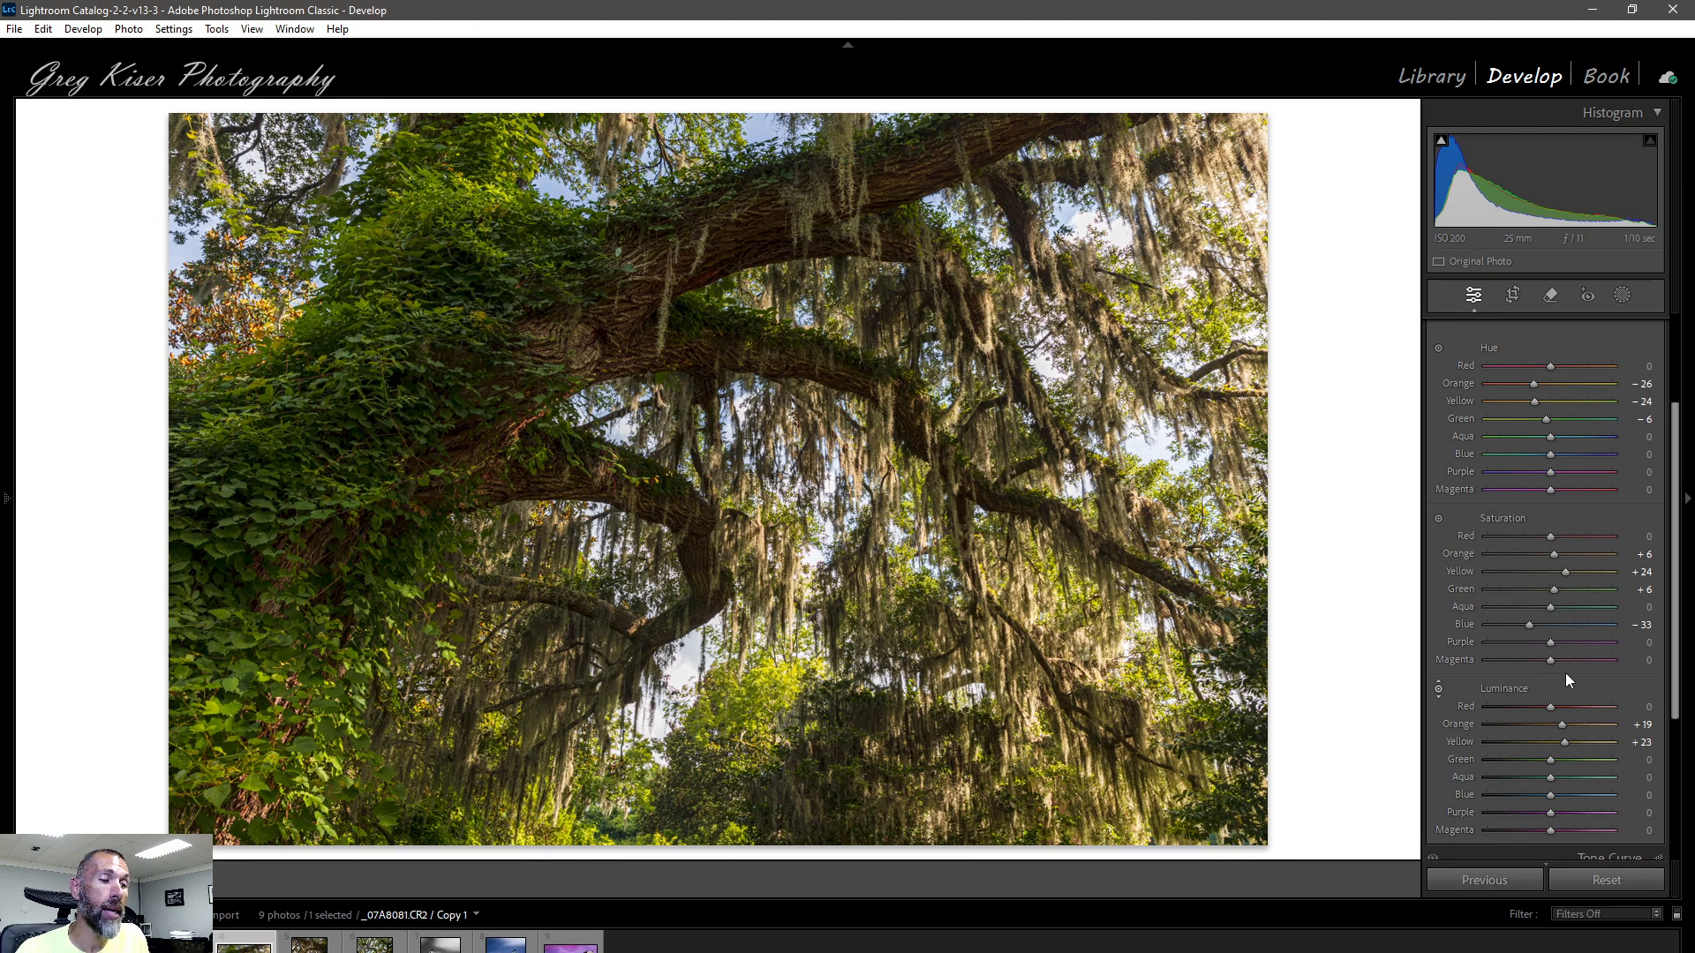
pyautogui.scroll(-3, 1565, 677)
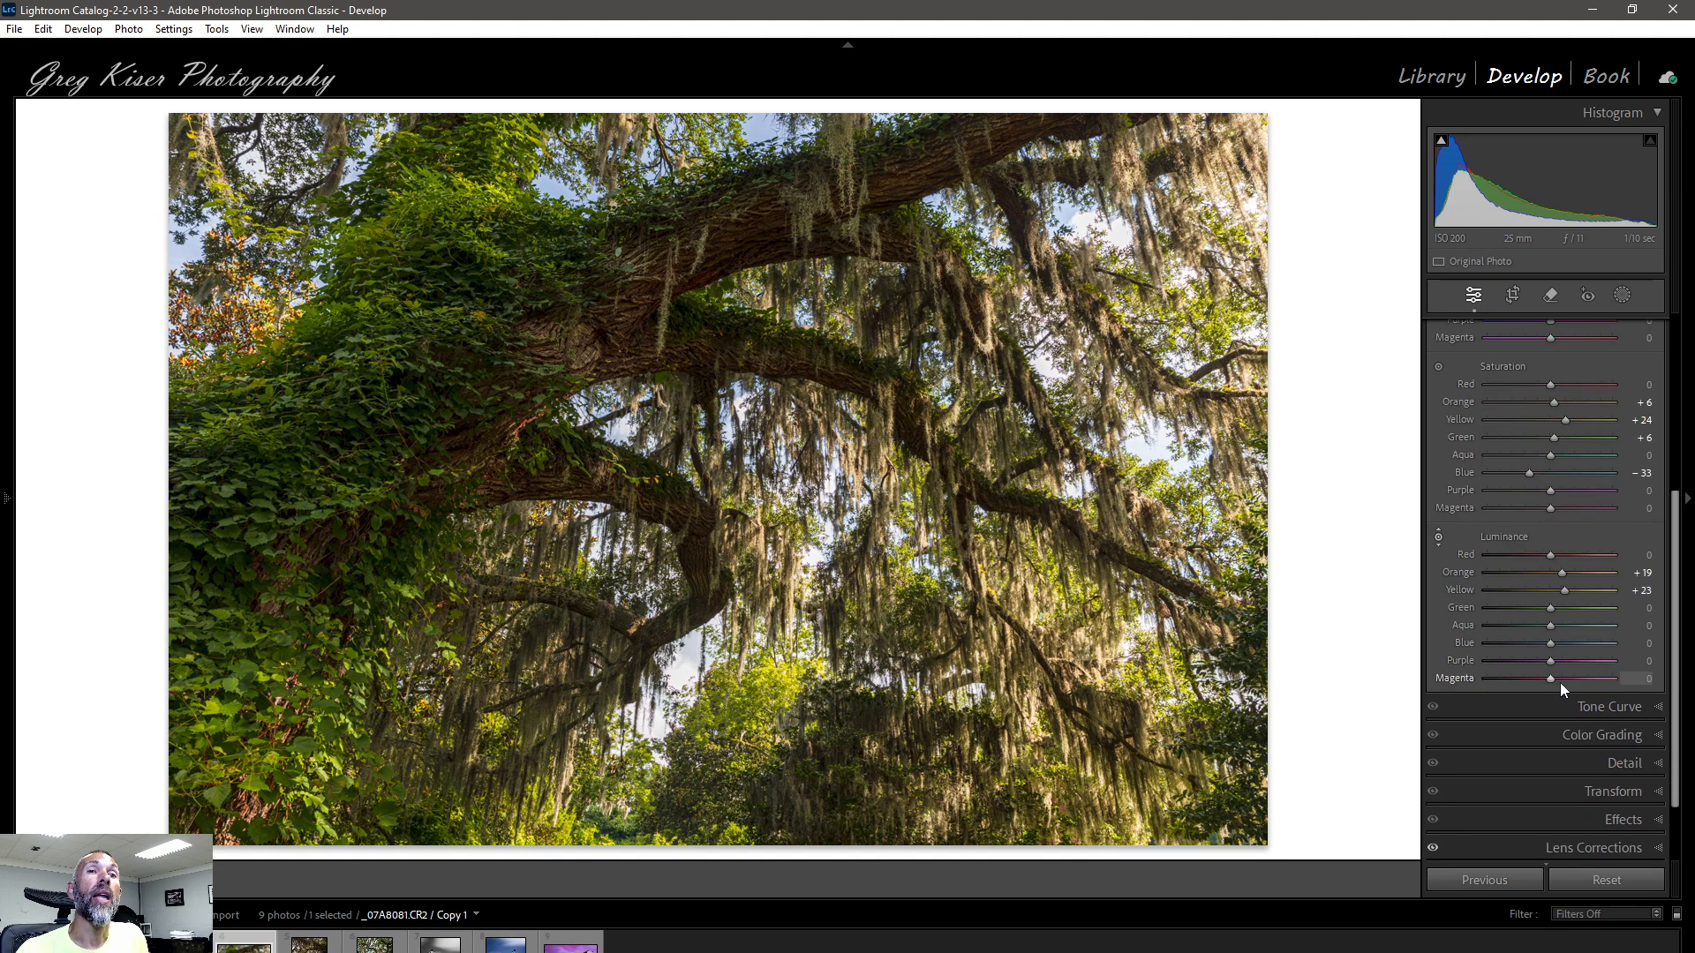
pyautogui.click(1659, 707)
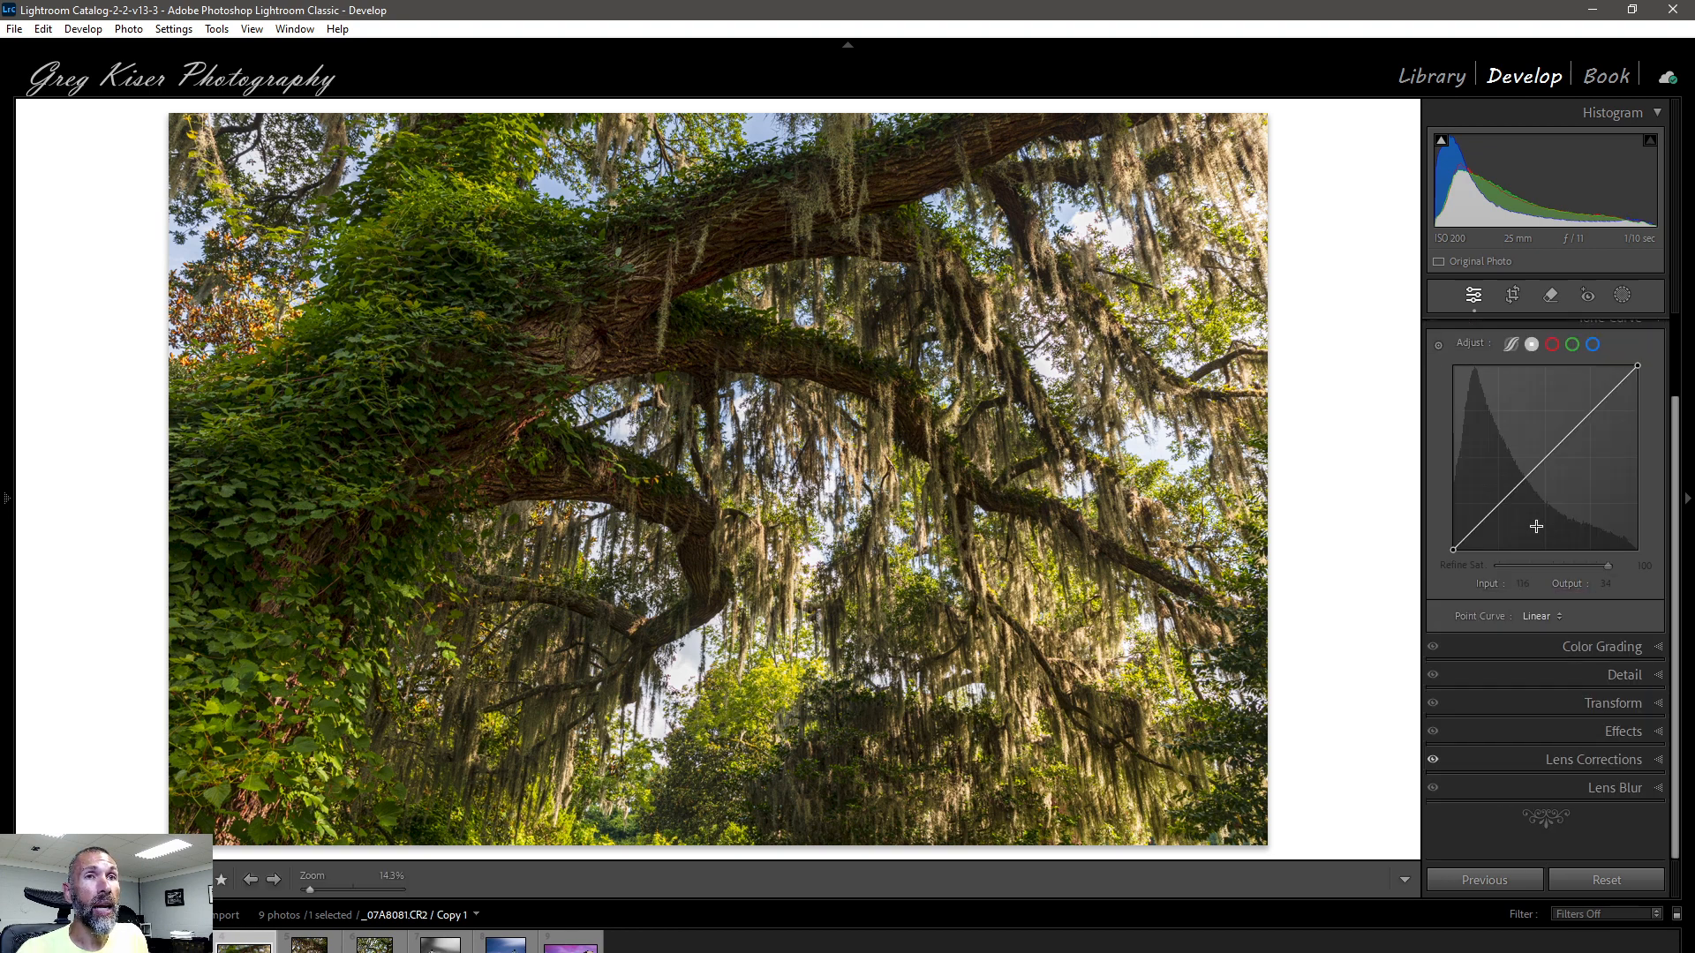
pyautogui.click(1437, 343)
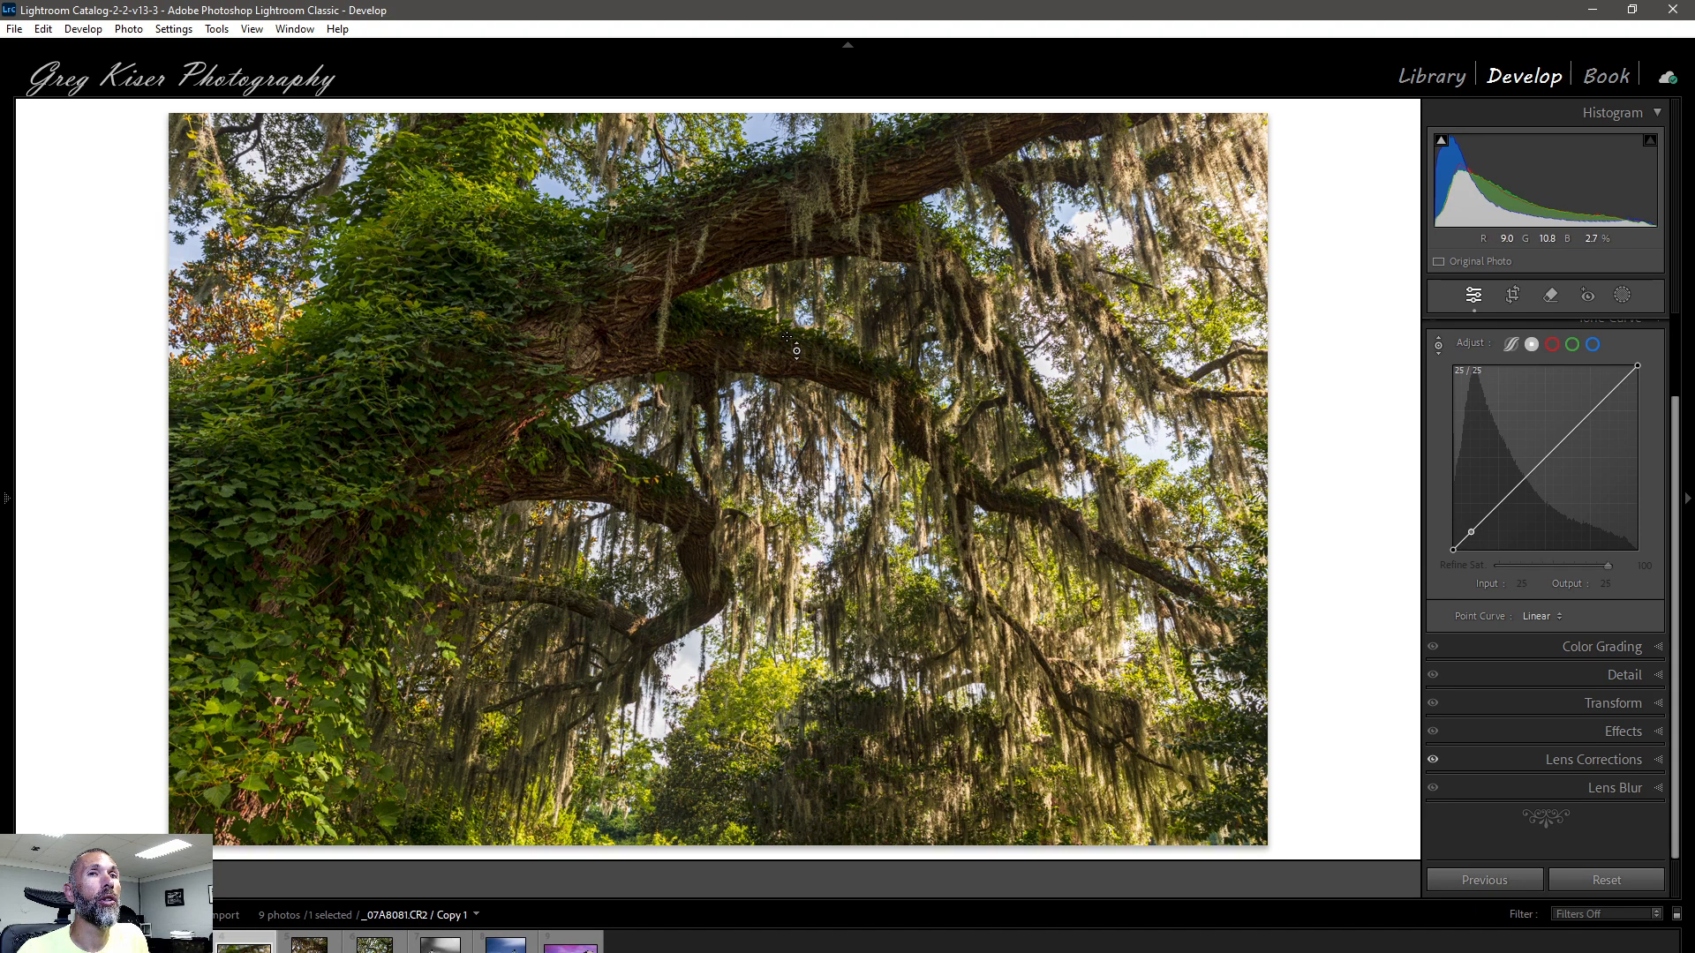
pyautogui.click(580, 341)
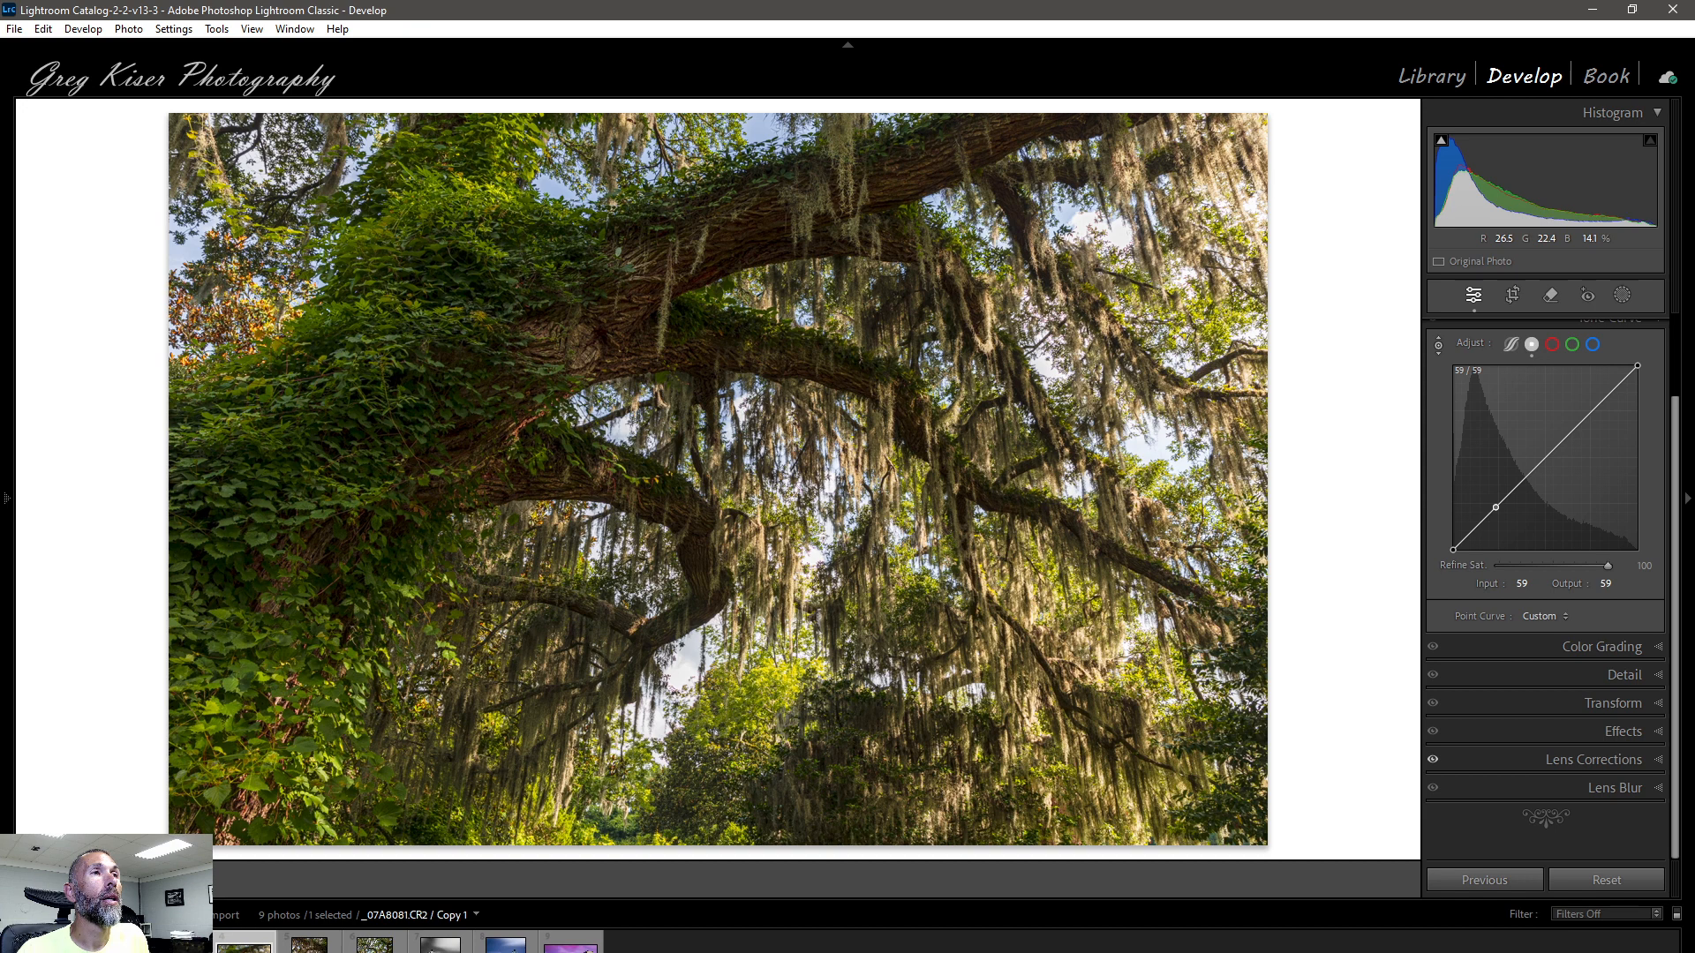
pyautogui.moveTo(580, 340); pyautogui.dragTo(581, 342)
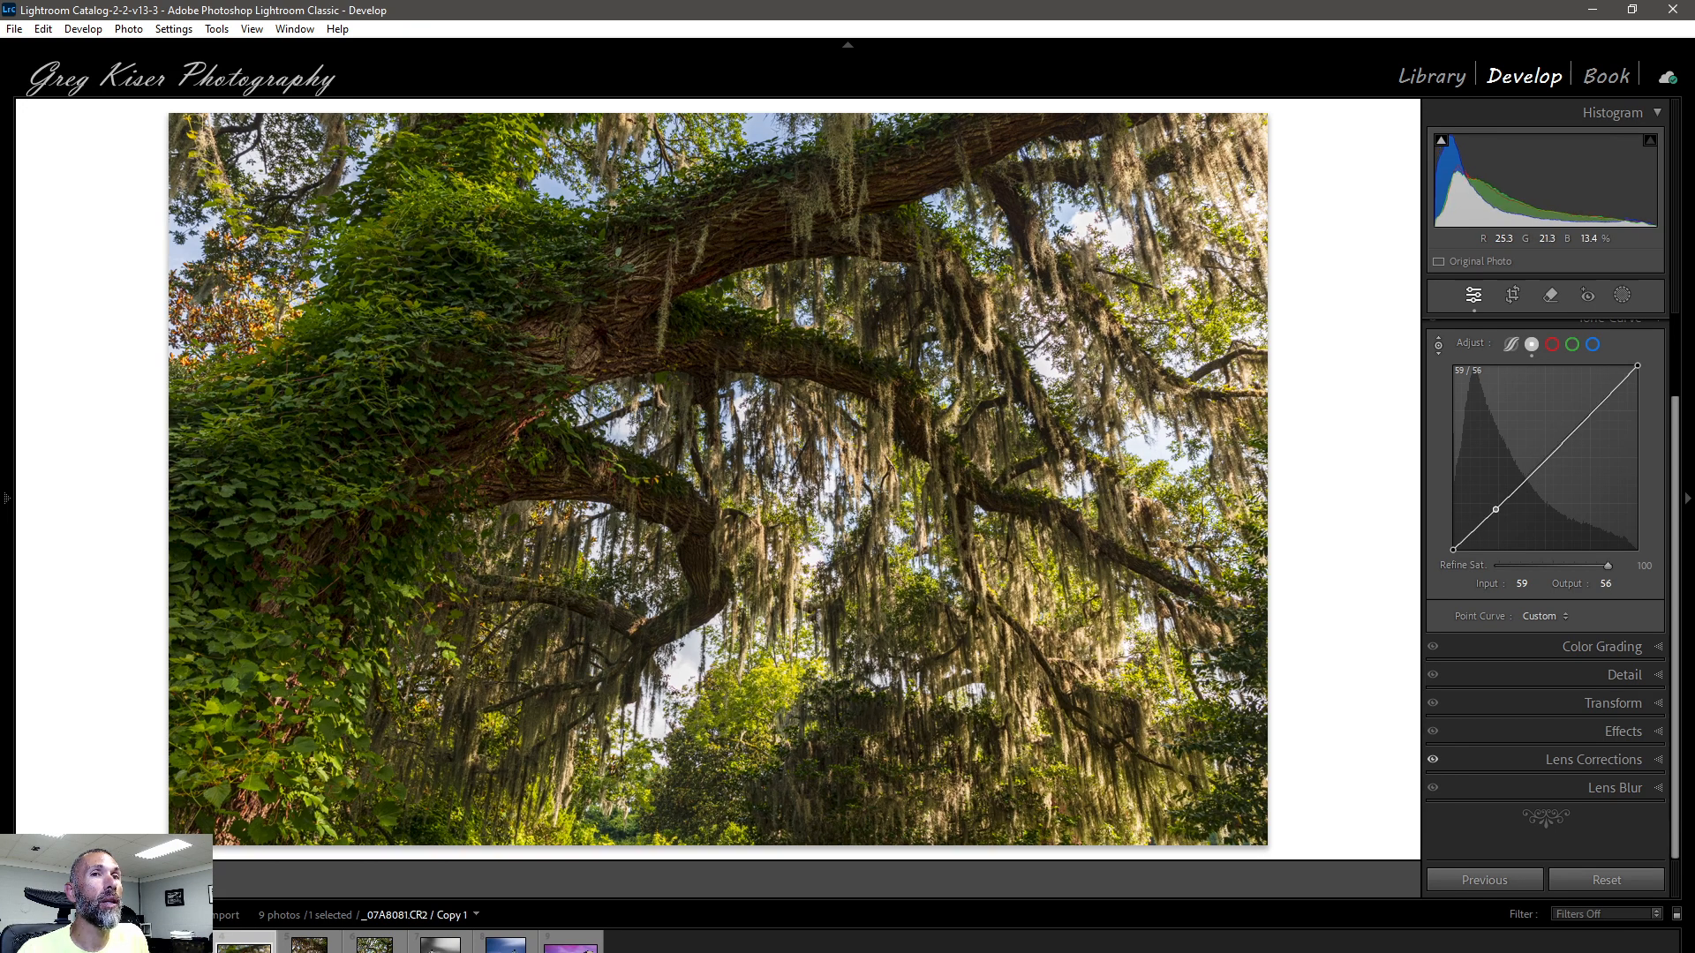
pyautogui.moveTo(580, 343); pyautogui.dragTo(580, 339)
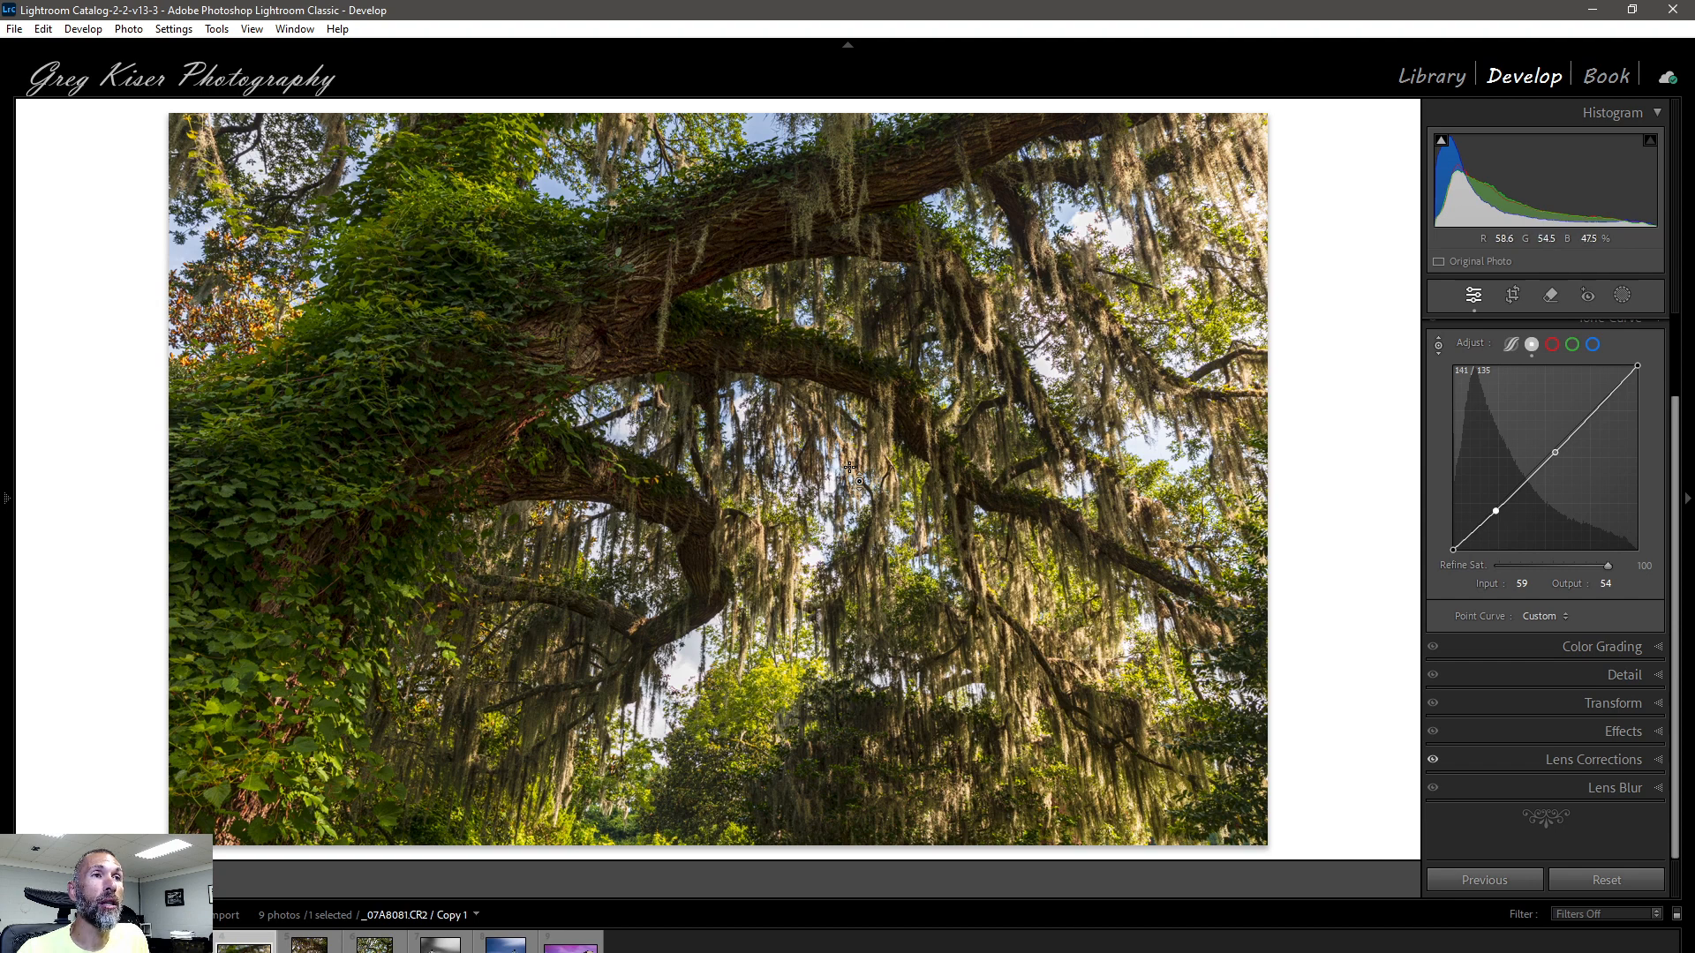
# - Brighten the lit moss with a sampled tone curve point at Input 141, Output 144, and compare the curve's effect
pyautogui.click(849, 466)
pyautogui.moveTo(848, 466); pyautogui.dragTo(849, 451)
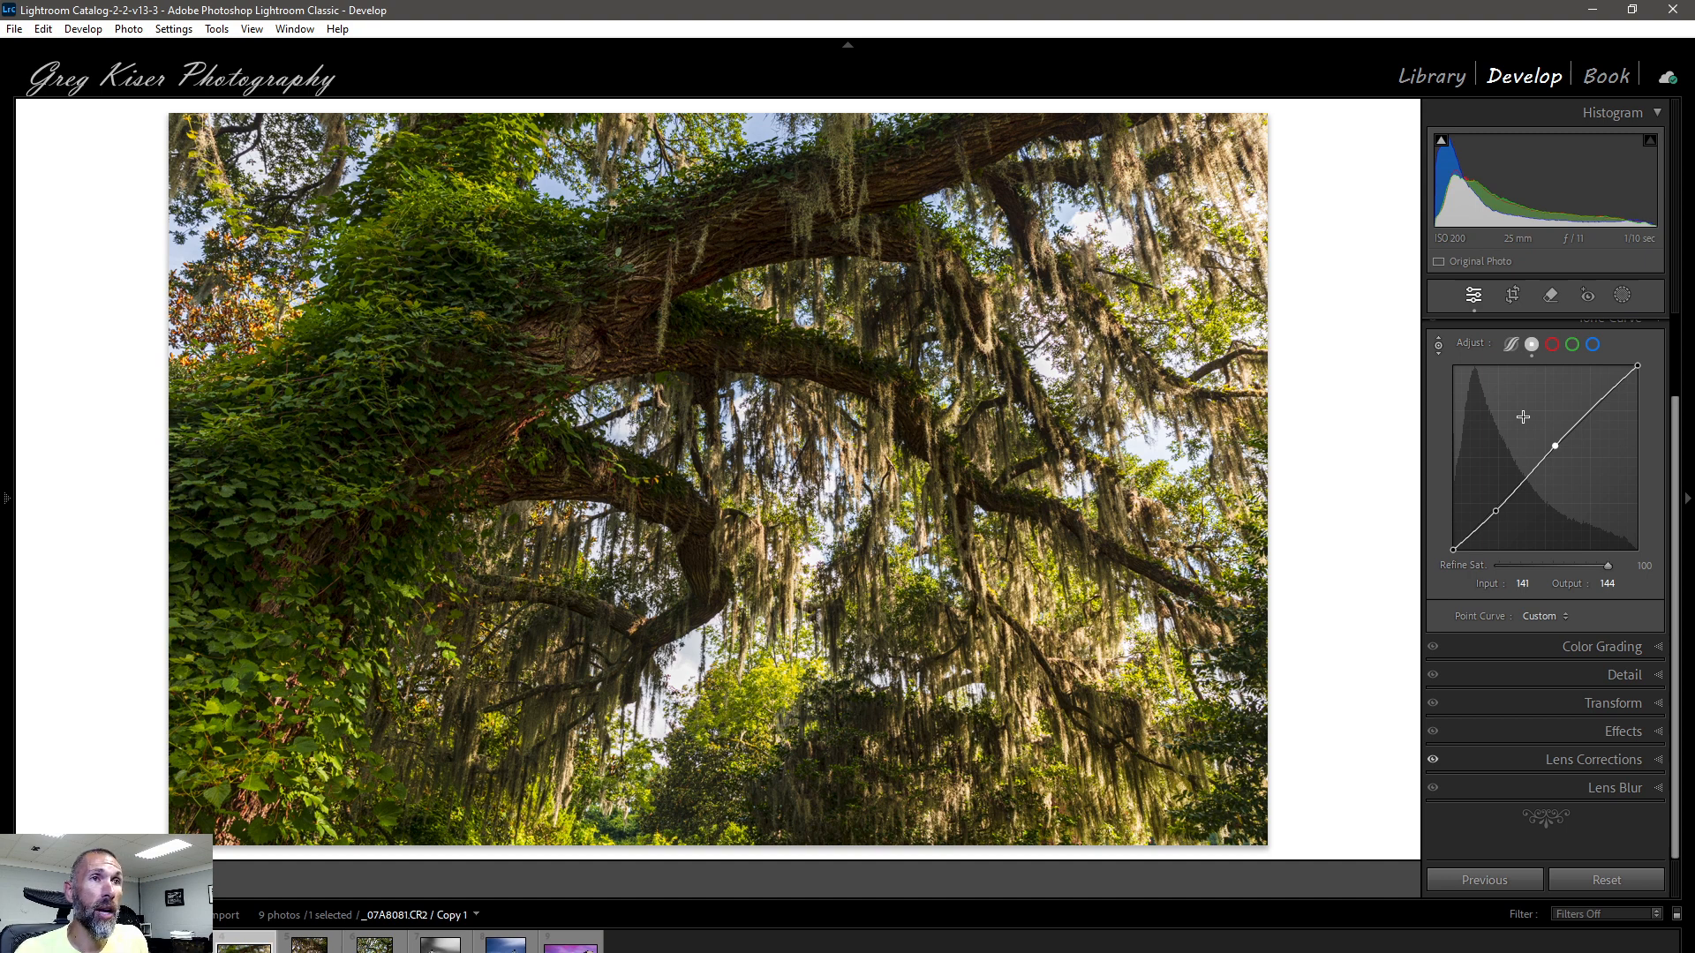
pyautogui.scroll(1, 1471, 350)
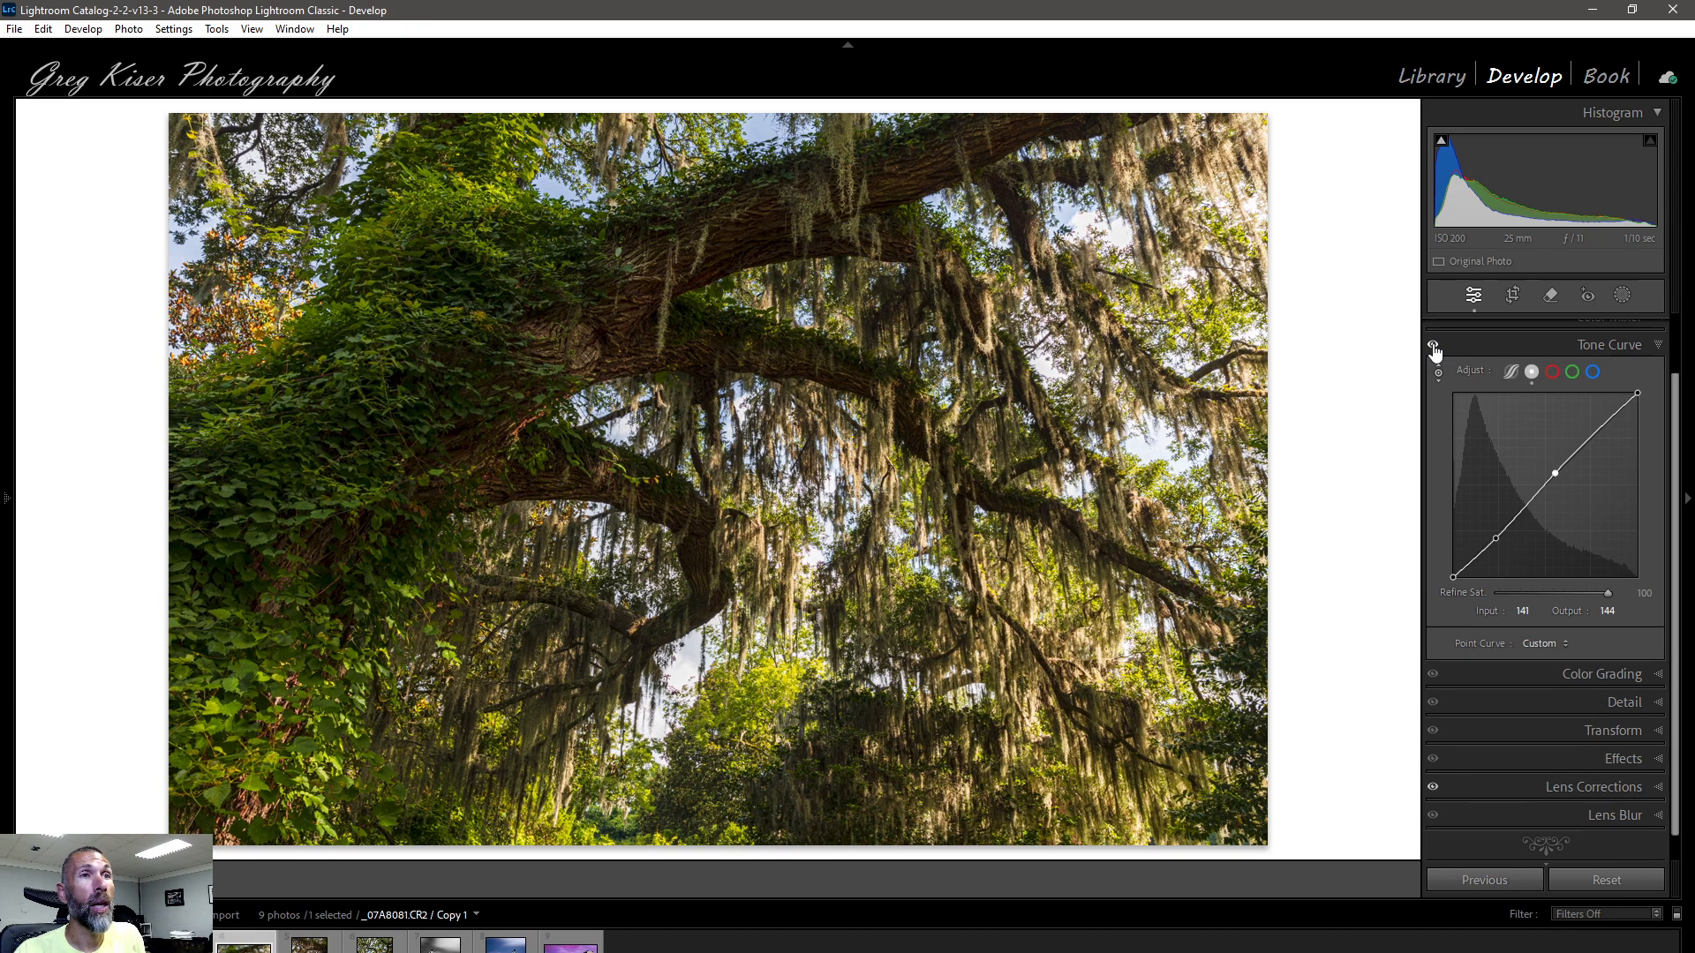
pyautogui.click(1438, 373)
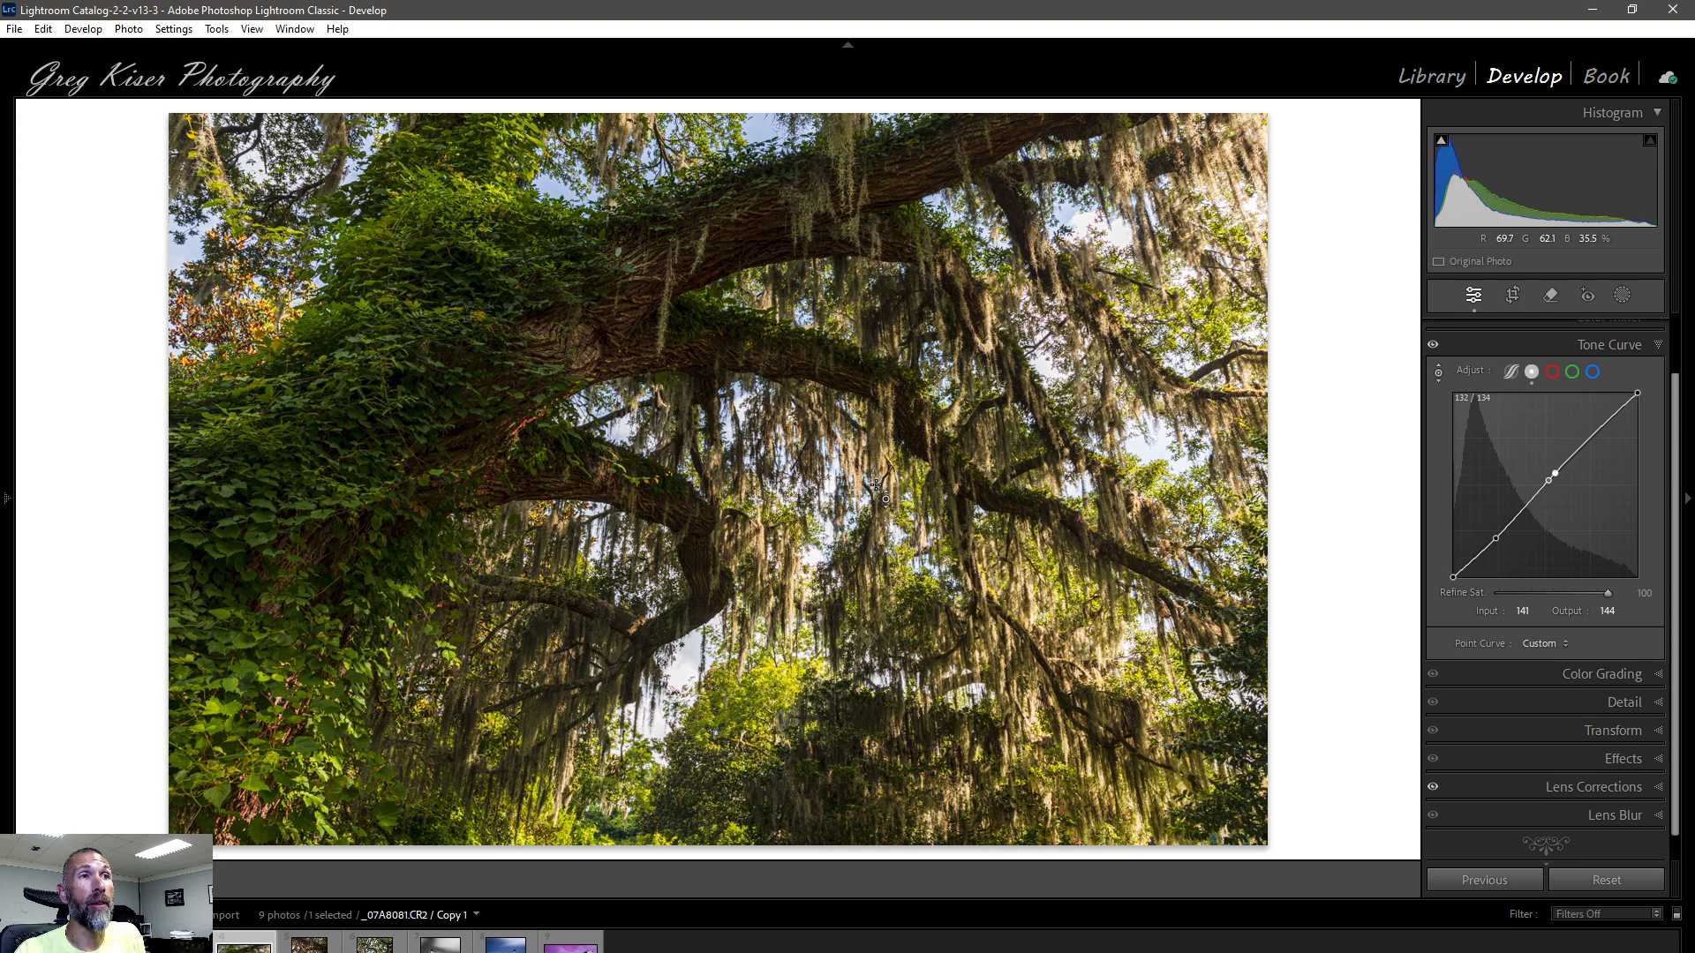
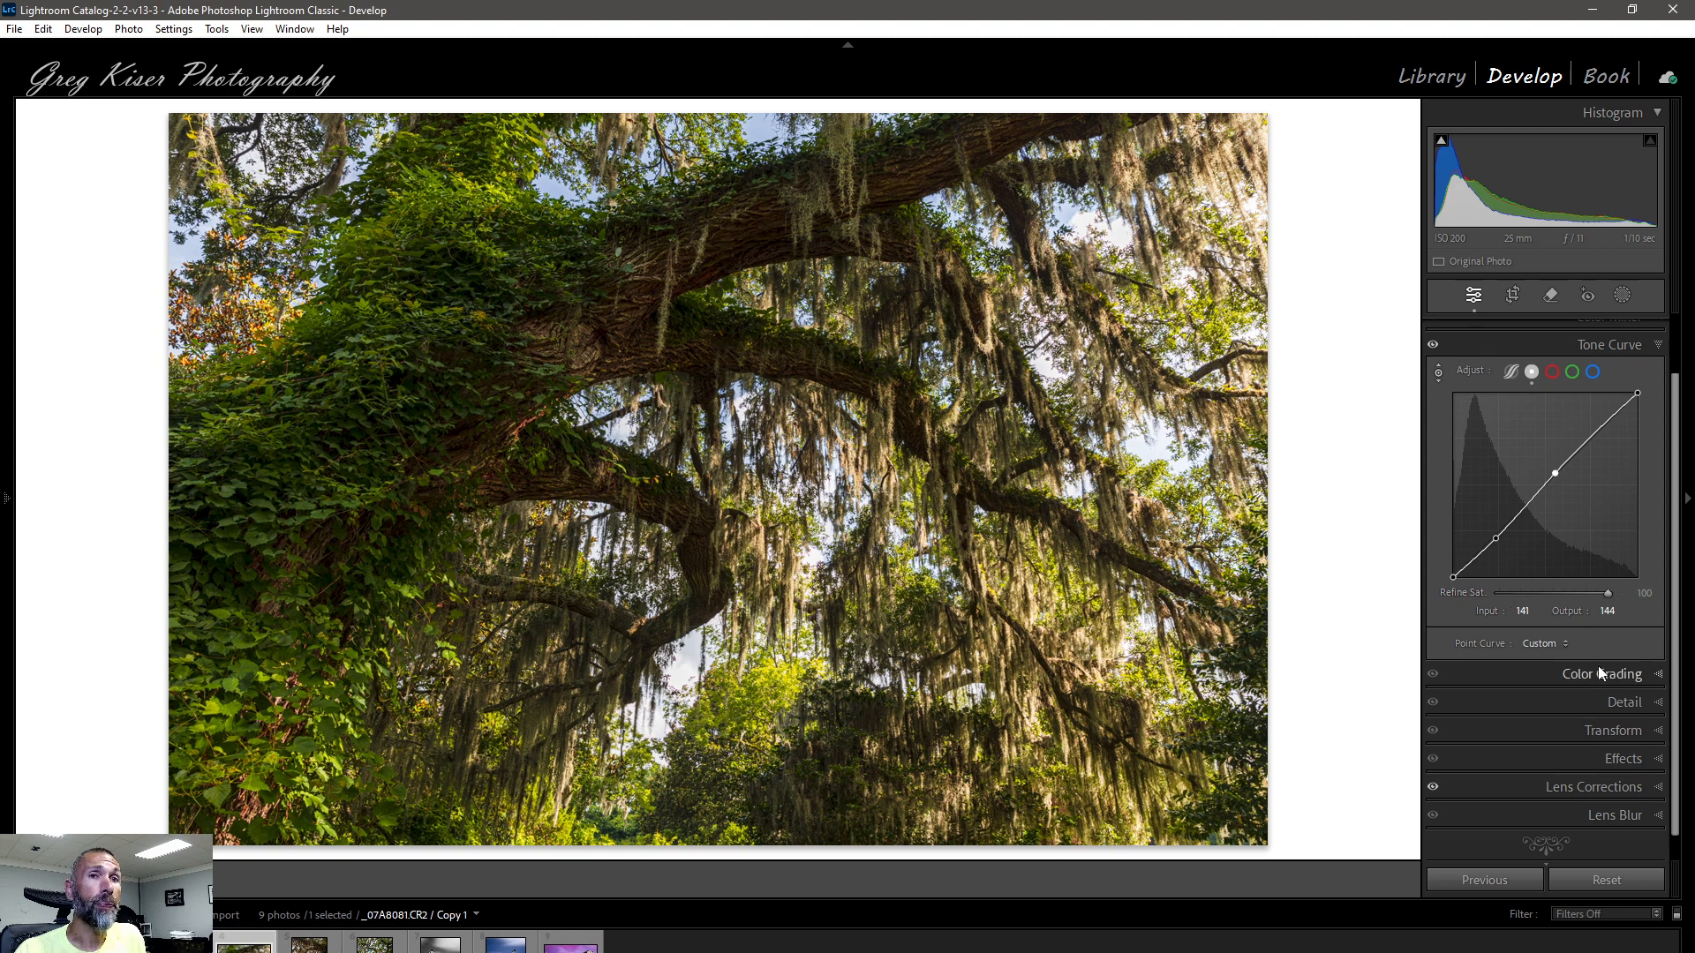
# - Set the sharpening to Amount 71, Radius 0.7 and Detail 47 while viewing the moss at 100%
pyautogui.click(1660, 704)
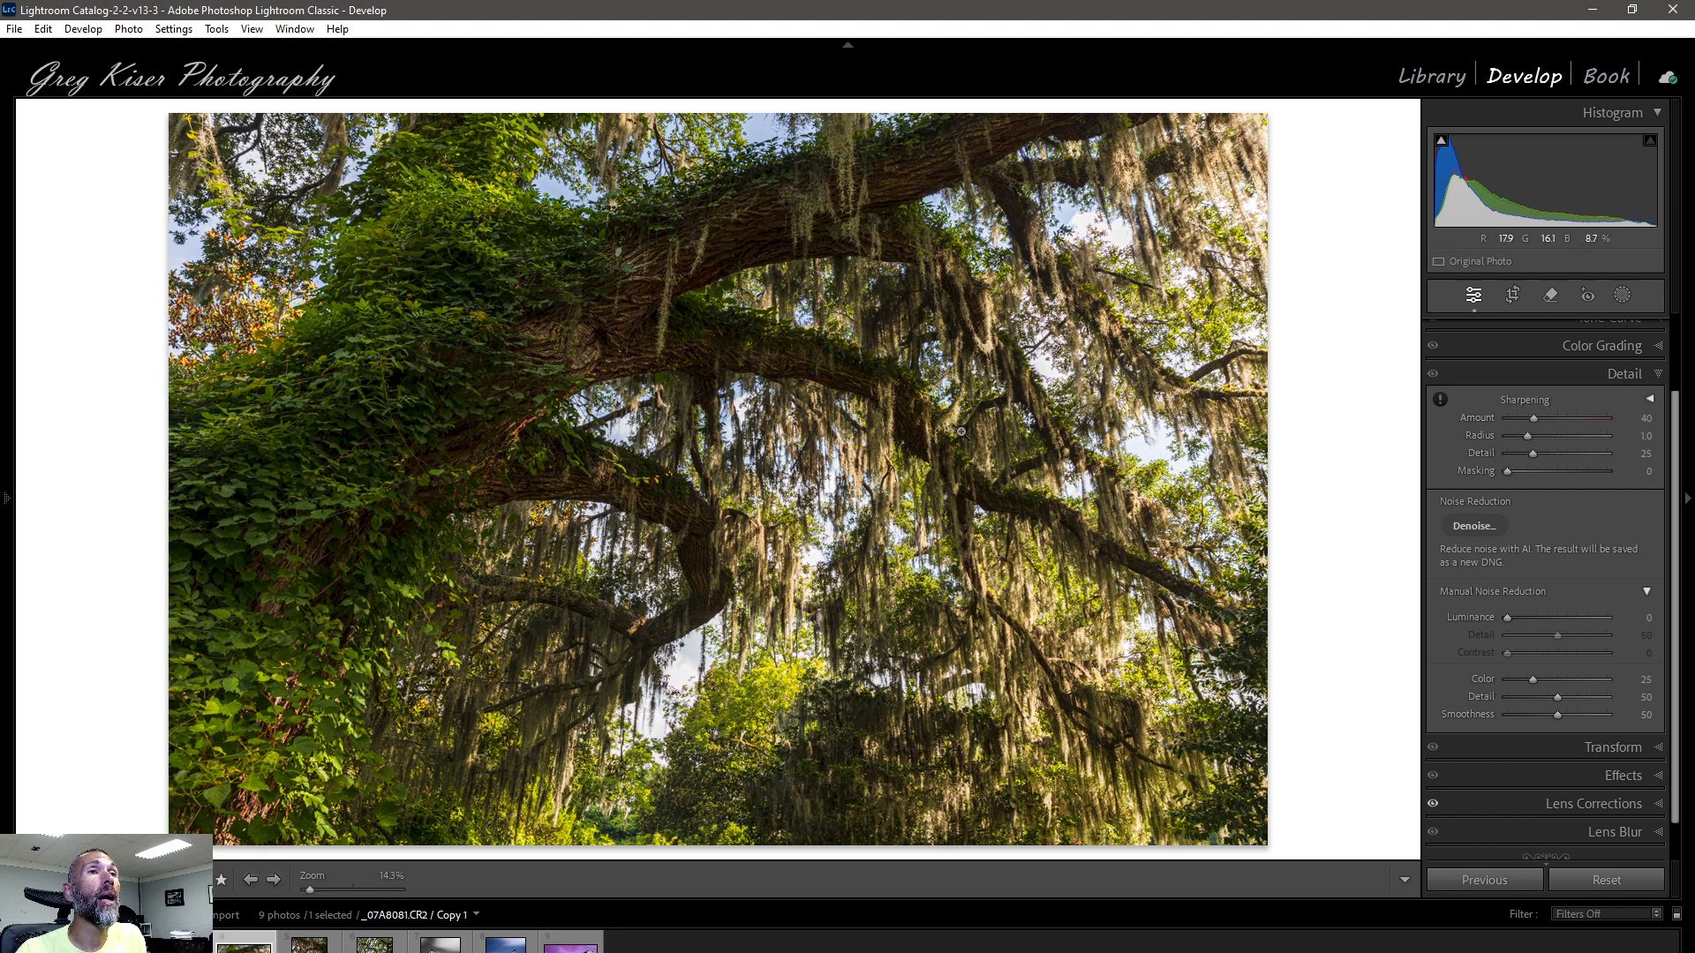
pyautogui.click(864, 459)
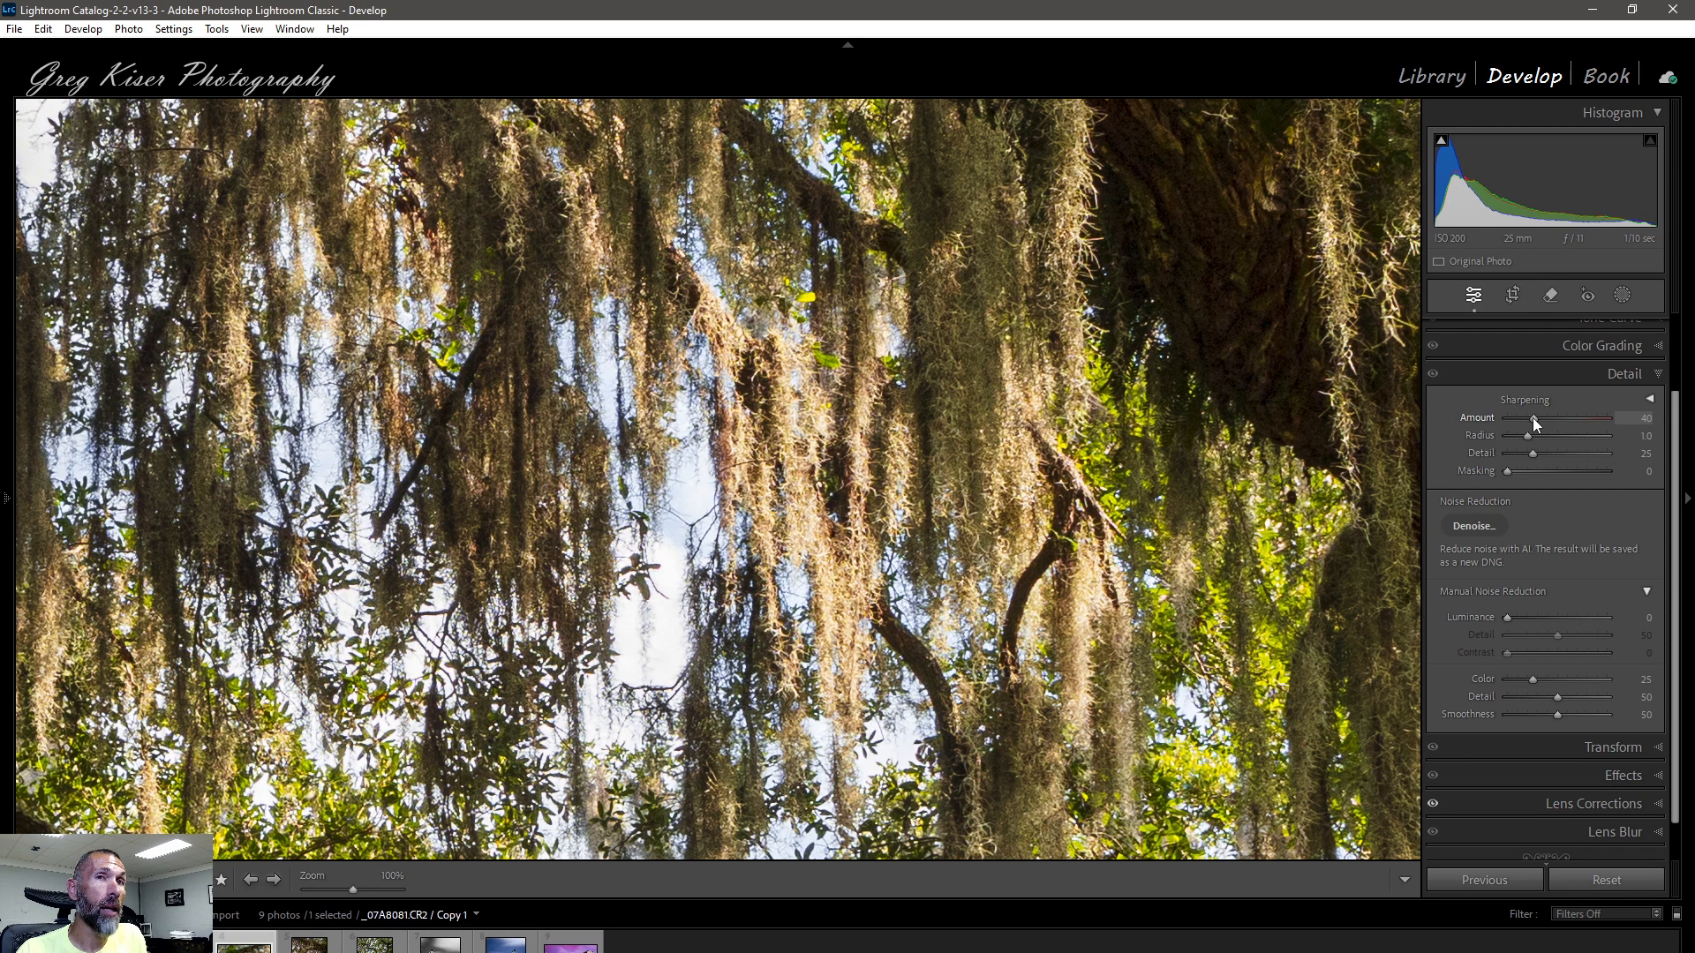
pyautogui.moveTo(1532, 417); pyautogui.dragTo(1554, 416)
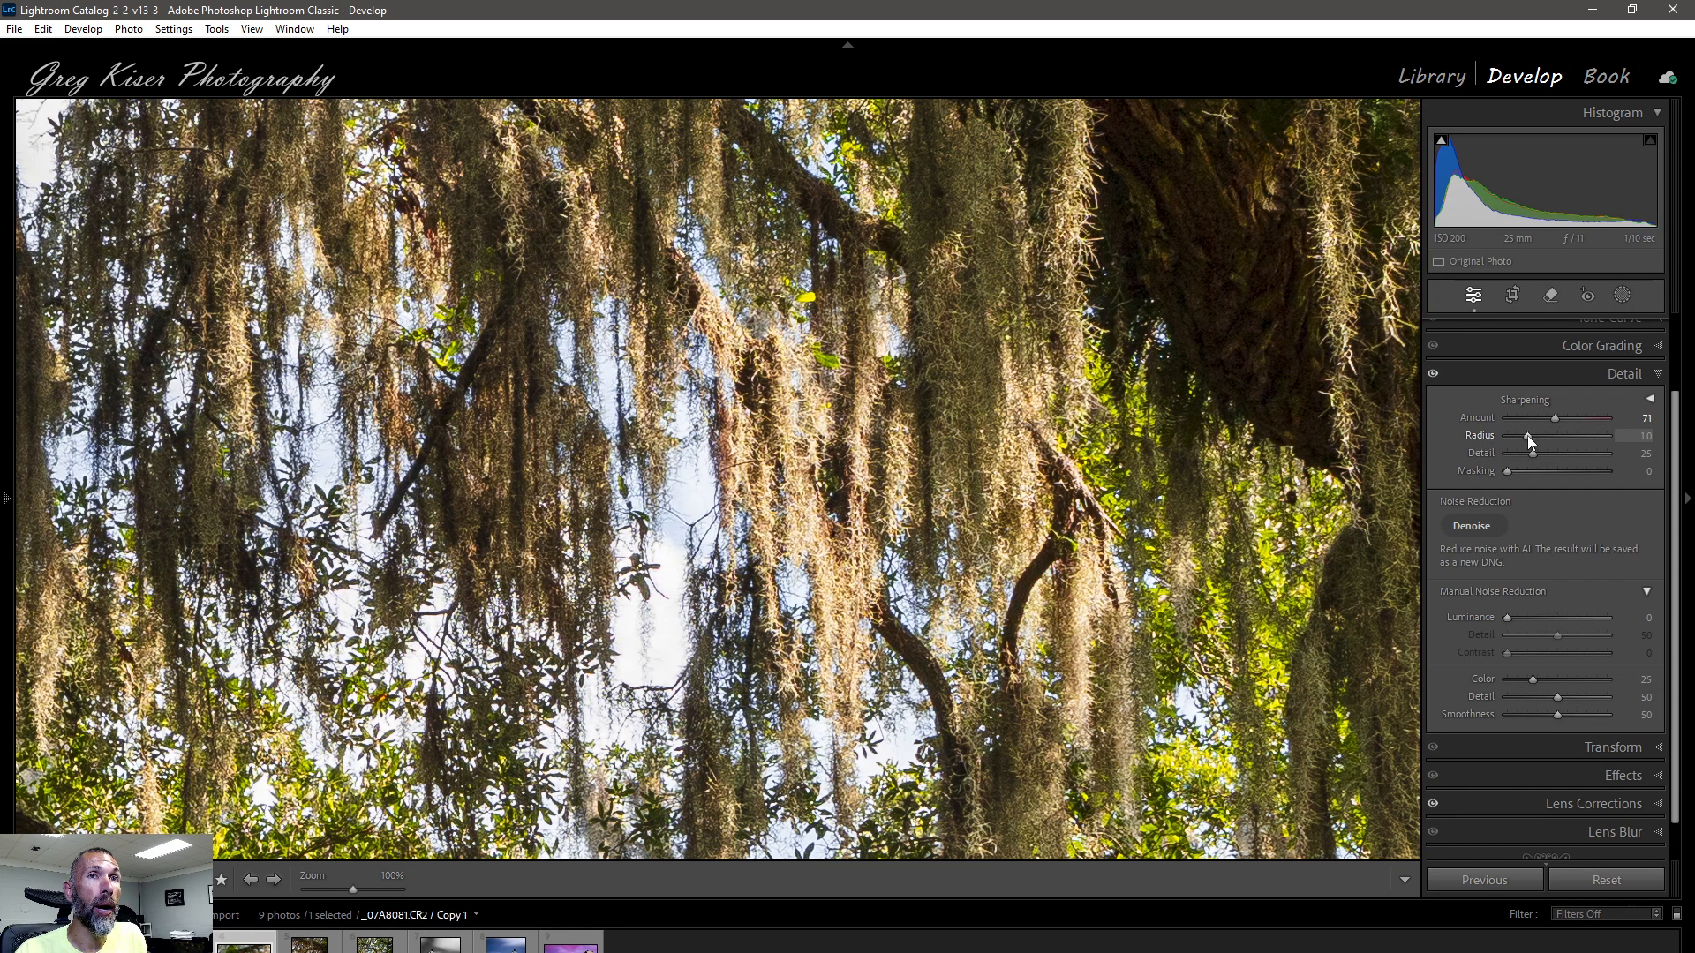
pyautogui.keyDown('alt'); pyautogui.click(1527, 436); pyautogui.keyUp('alt')
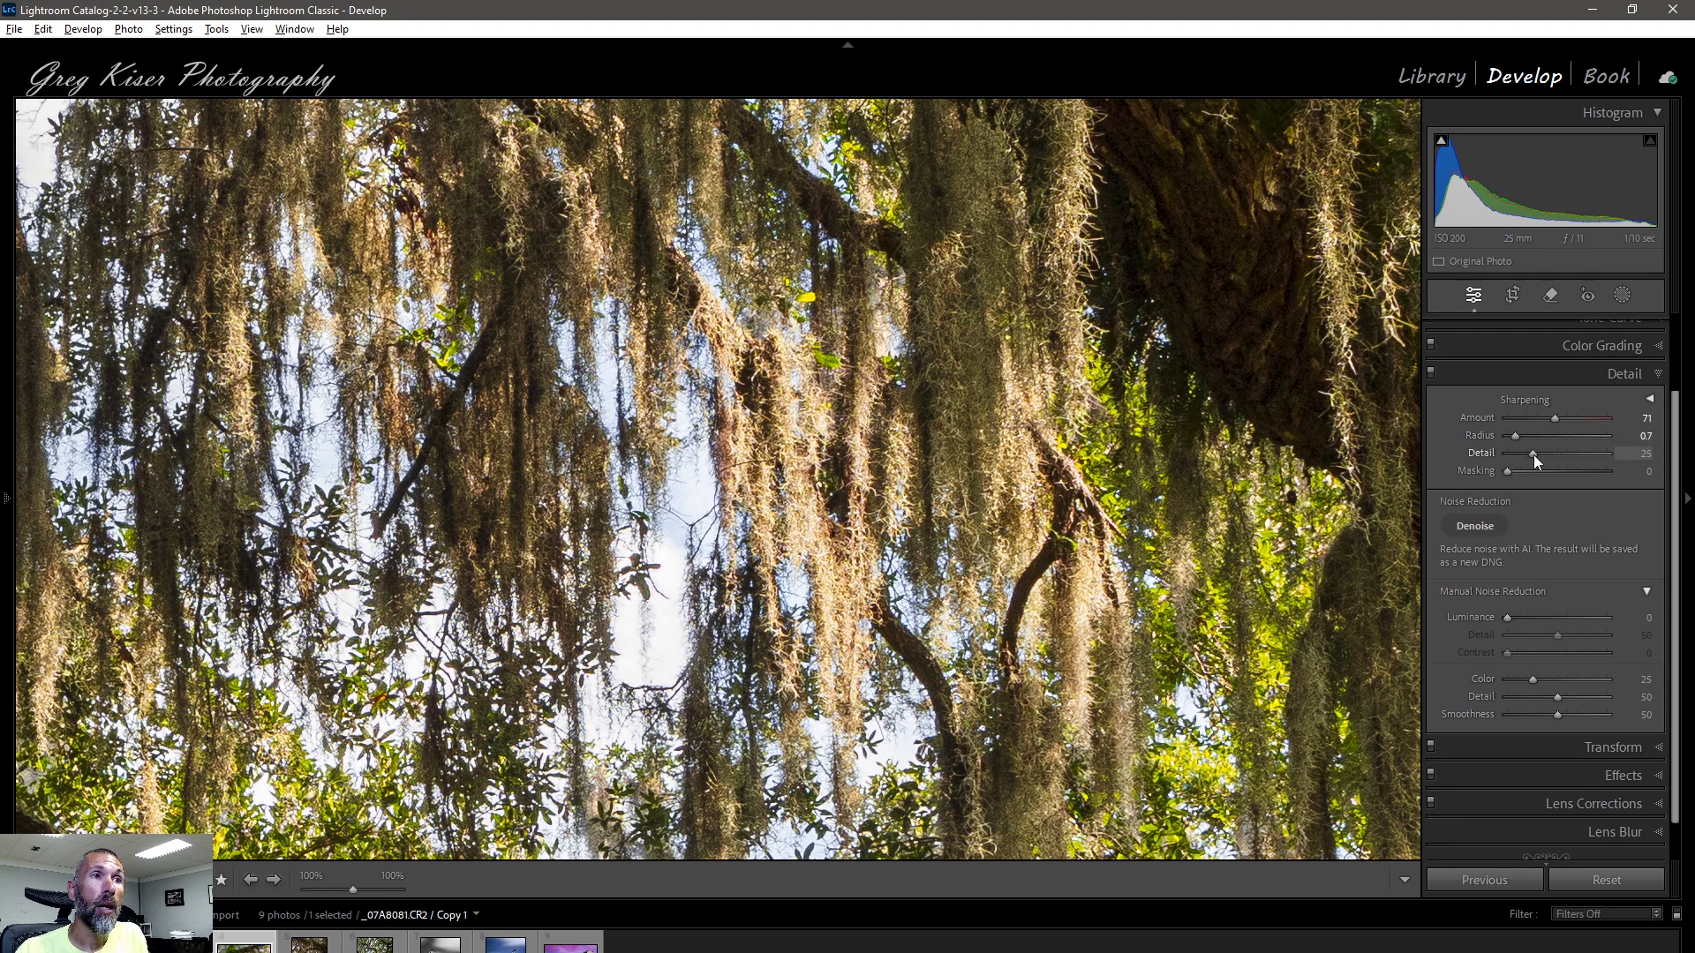
pyautogui.keyDown('alt'); pyautogui.click(1534, 453); pyautogui.keyUp('alt')
pyautogui.moveTo(1533, 454); pyautogui.dragTo(1534, 453)
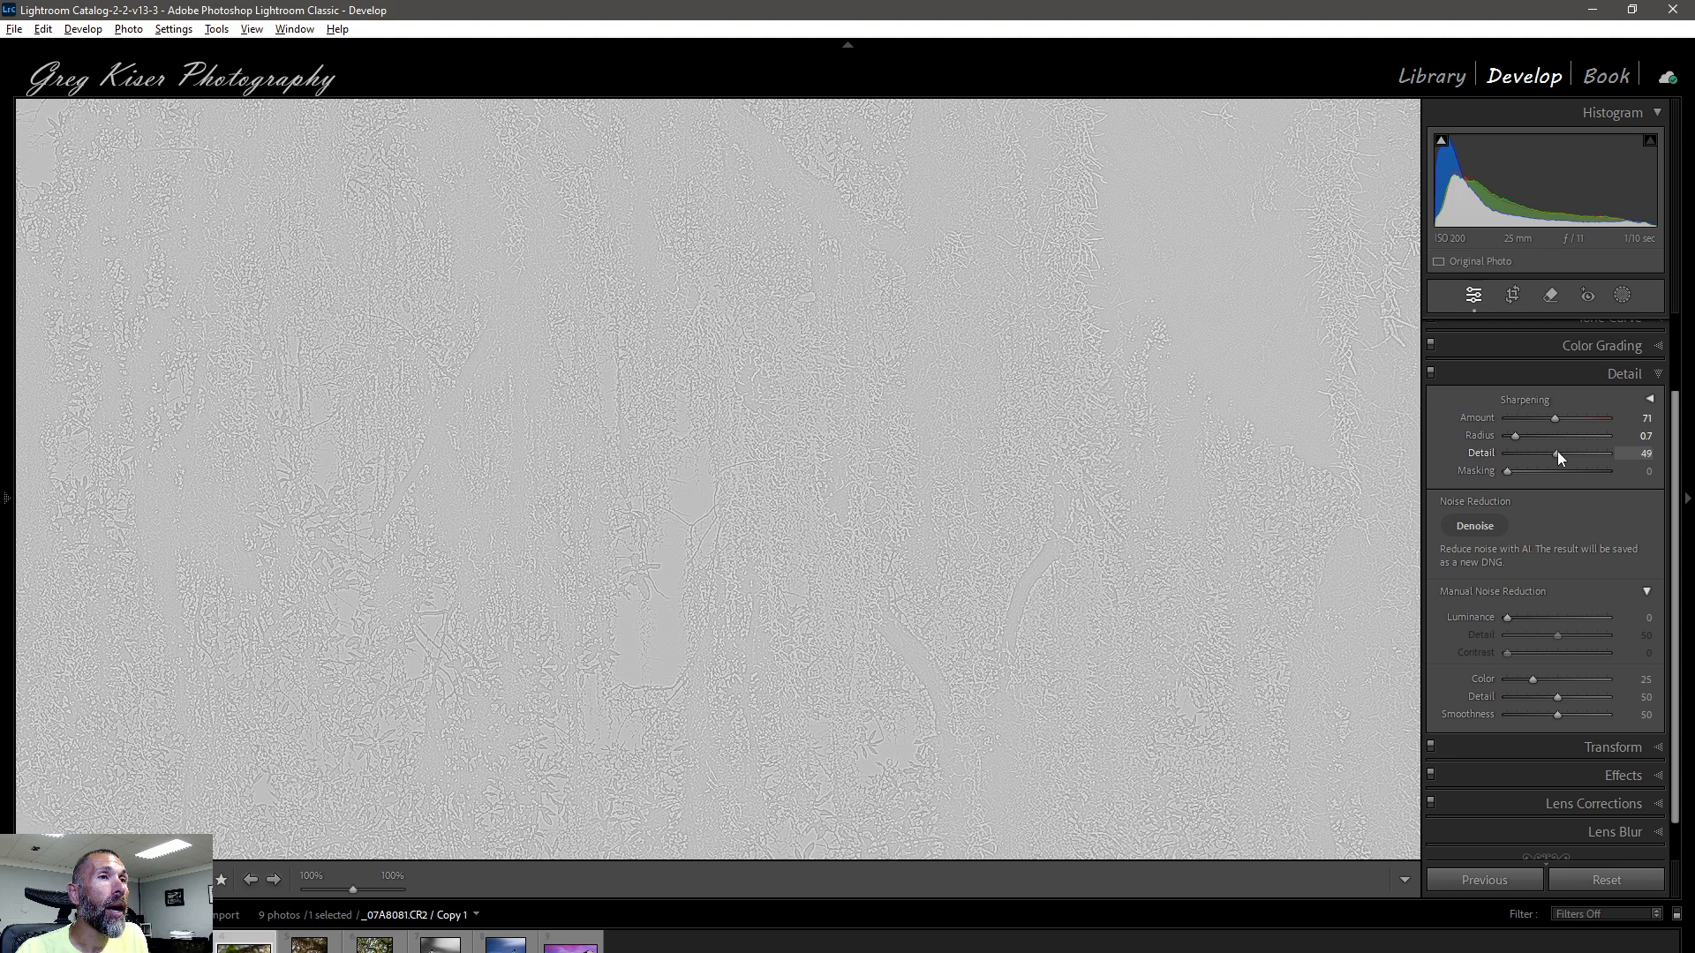
pyautogui.moveTo(1555, 452); pyautogui.dragTo(1555, 452)
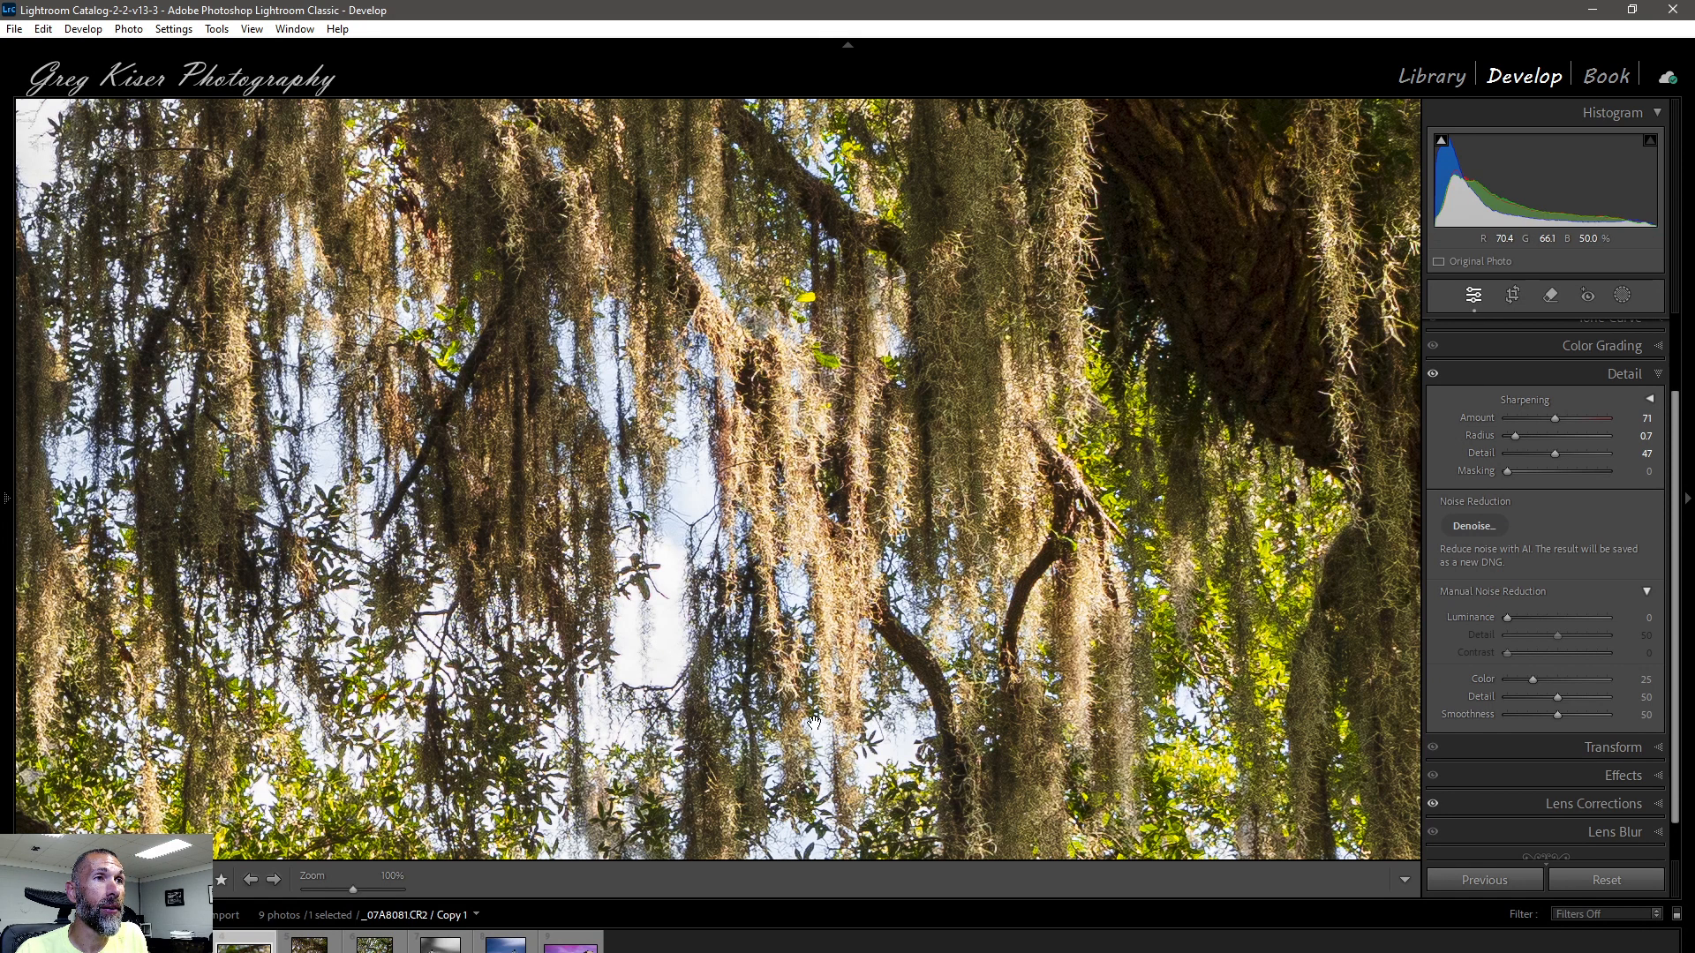
# - Set the sharpening Masking to 82 using the mask preview on the whole photo
pyautogui.click(839, 520)
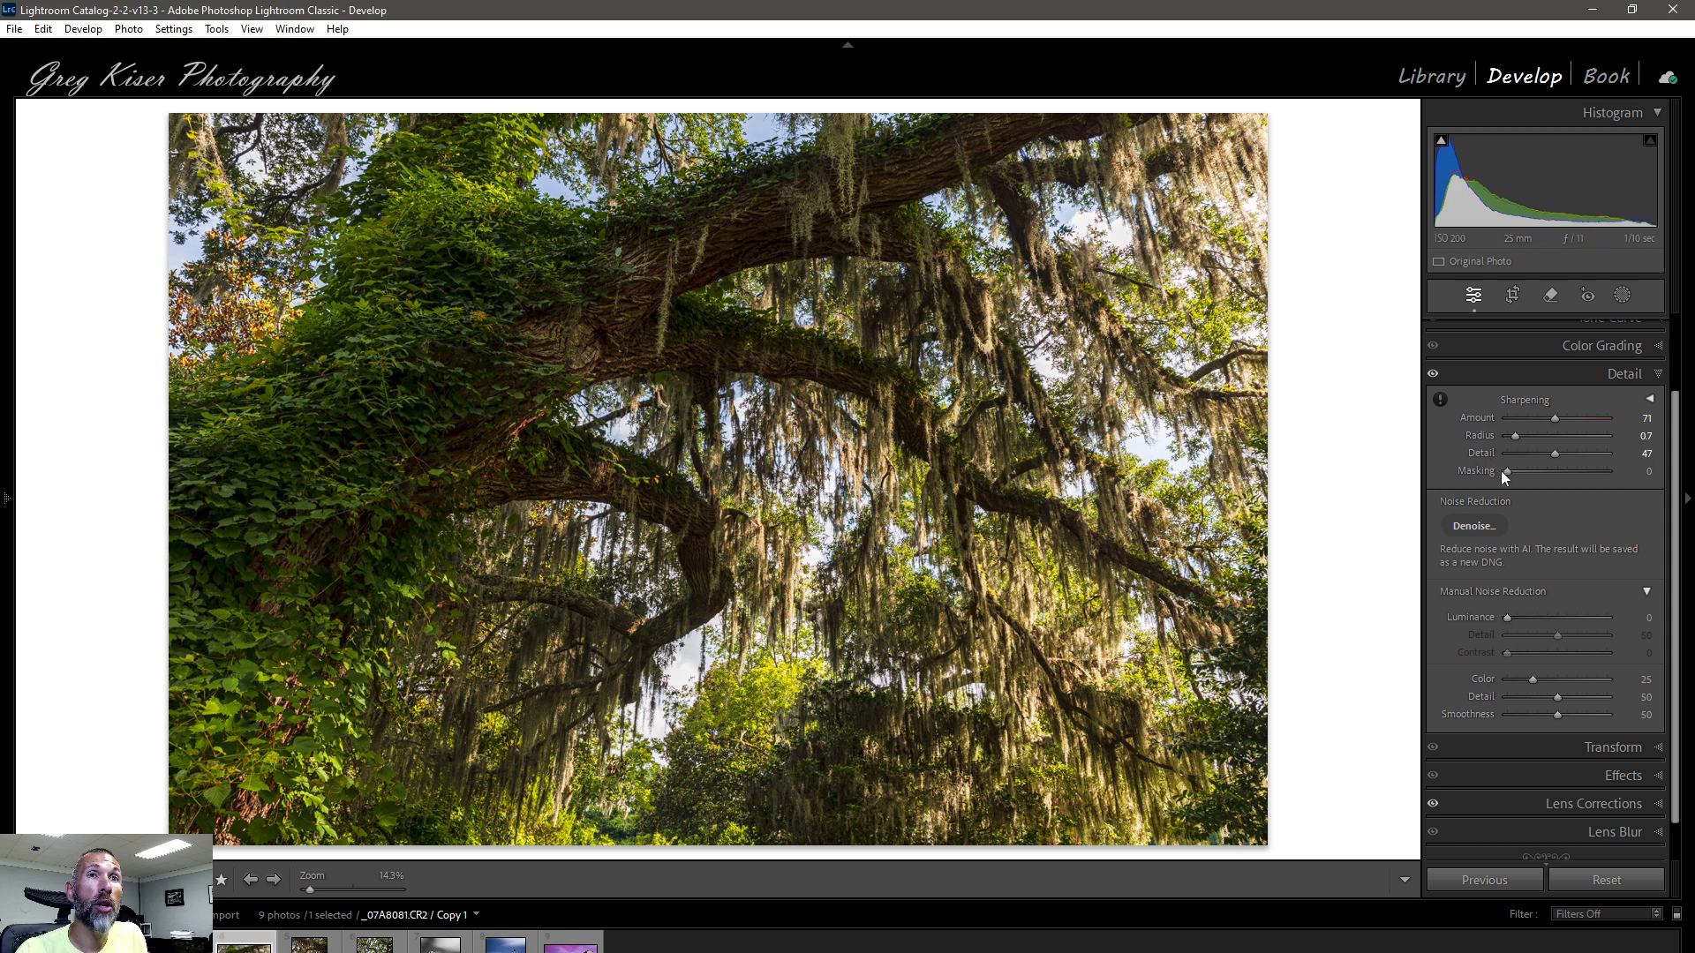
pyautogui.press('alt')
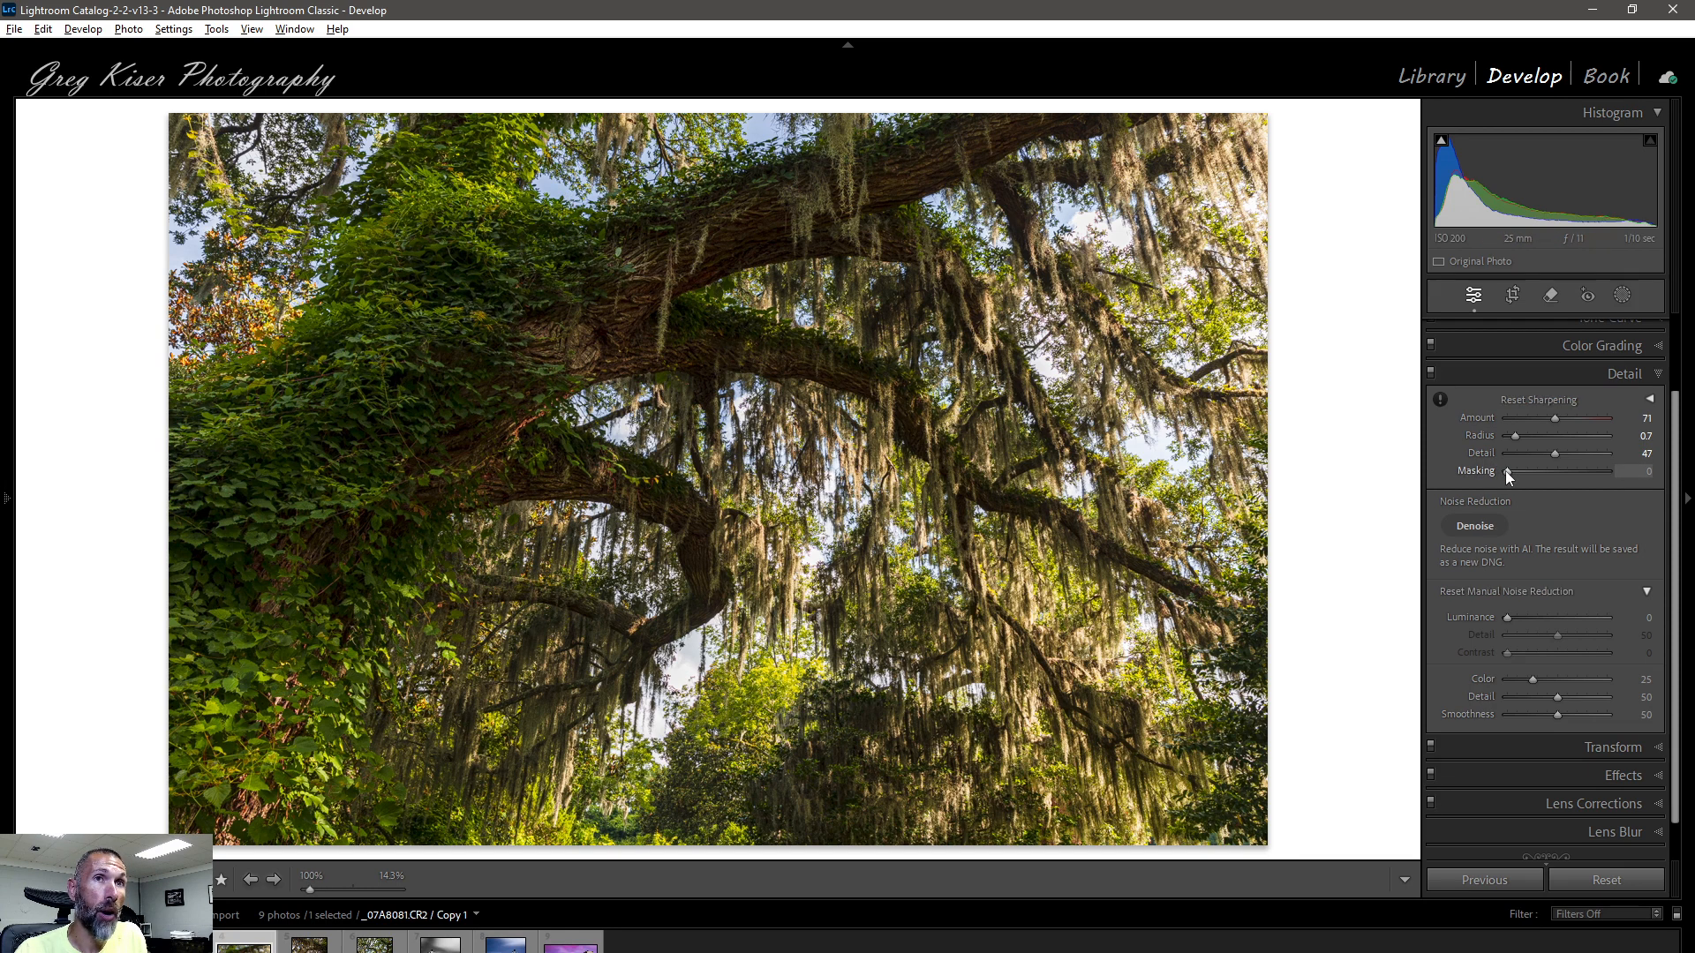
pyautogui.keyDown('alt'); pyautogui.click(1505, 470); pyautogui.keyUp('alt')
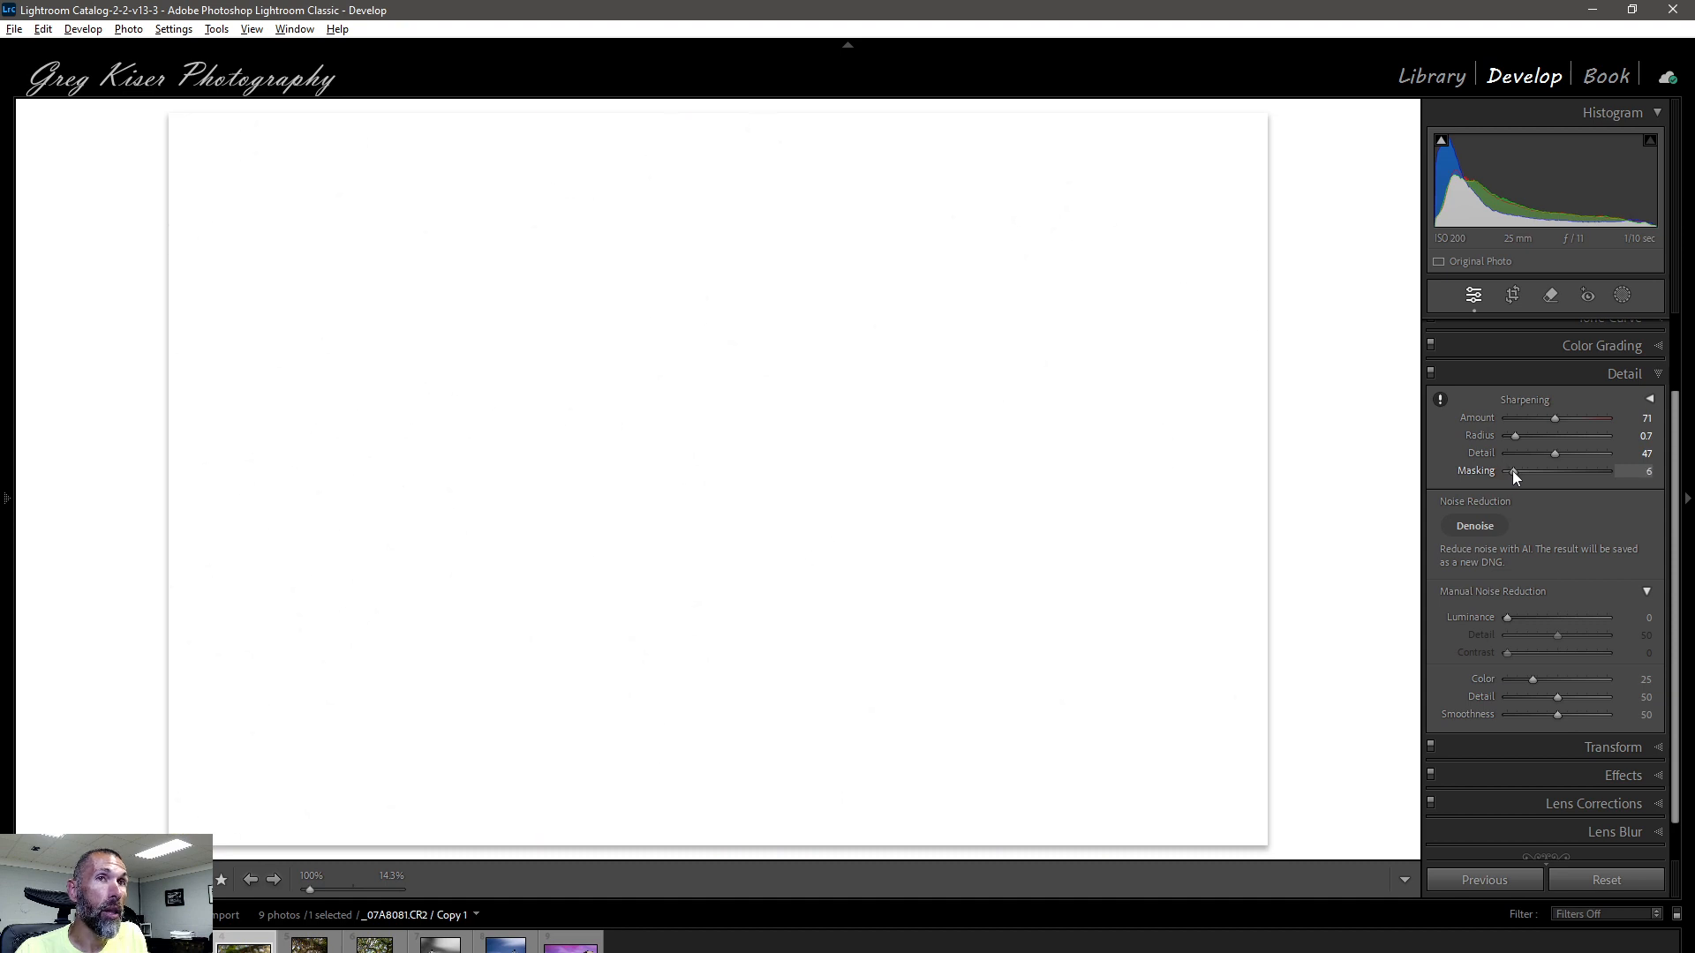
pyautogui.moveTo(1512, 470); pyautogui.dragTo(1580, 468)
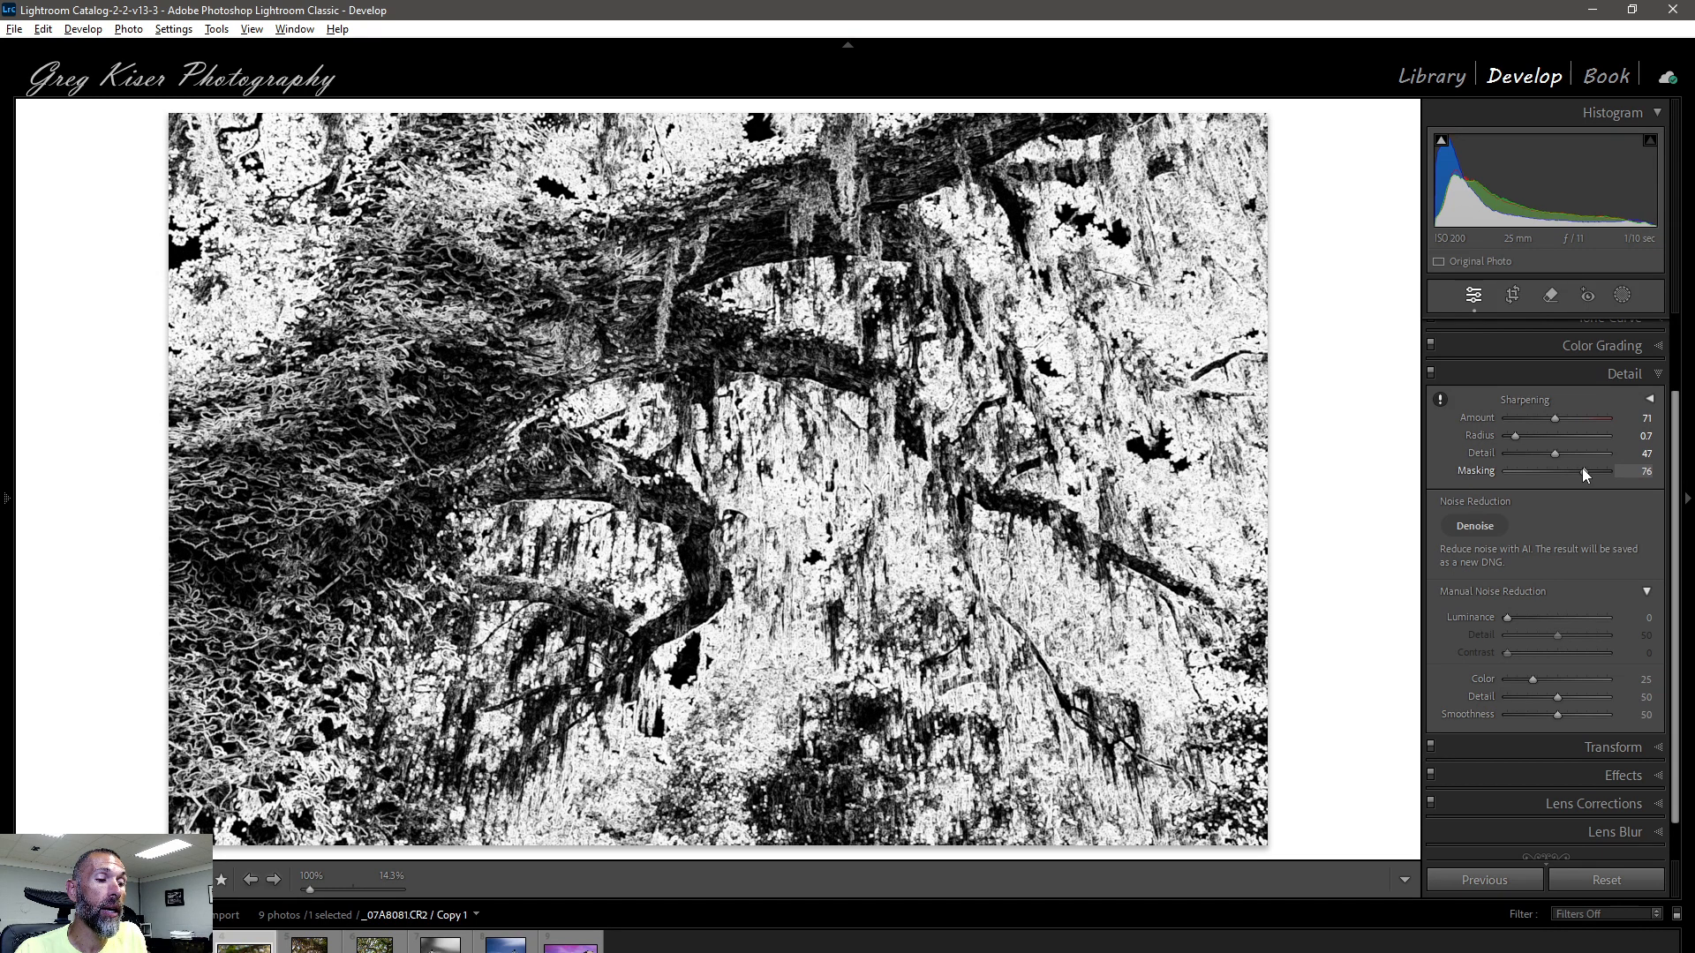
pyautogui.moveTo(1581, 474); pyautogui.dragTo(1584, 474)
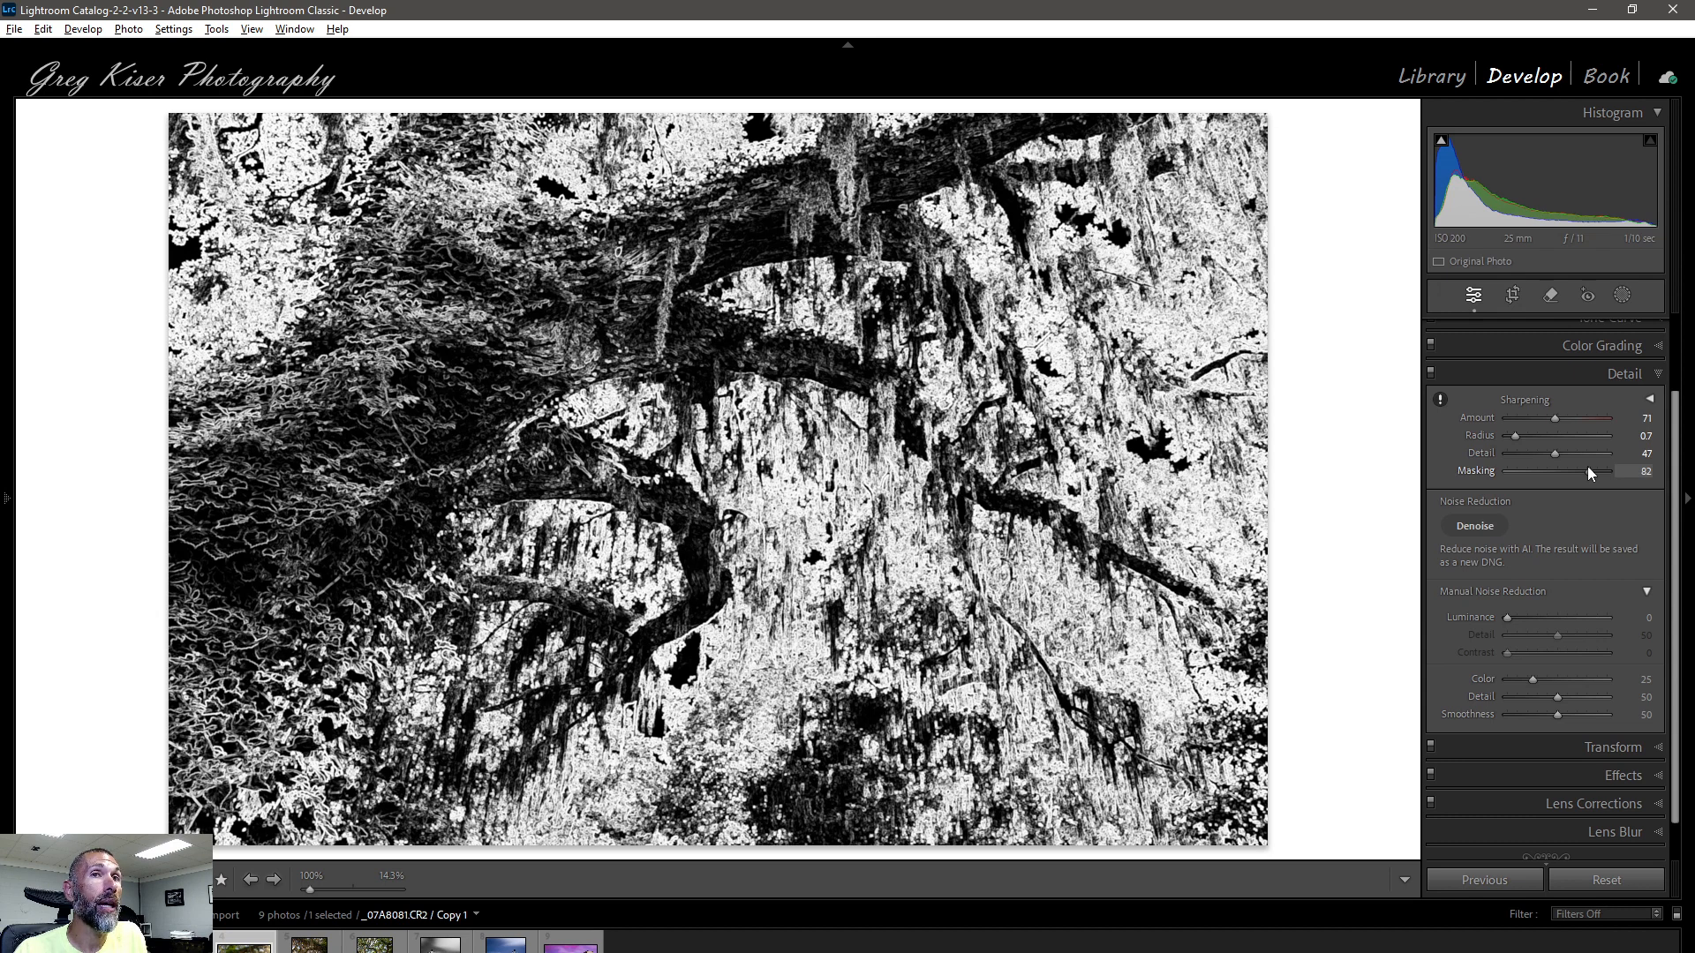
pyautogui.moveTo(1587, 468); pyautogui.dragTo(1586, 468)
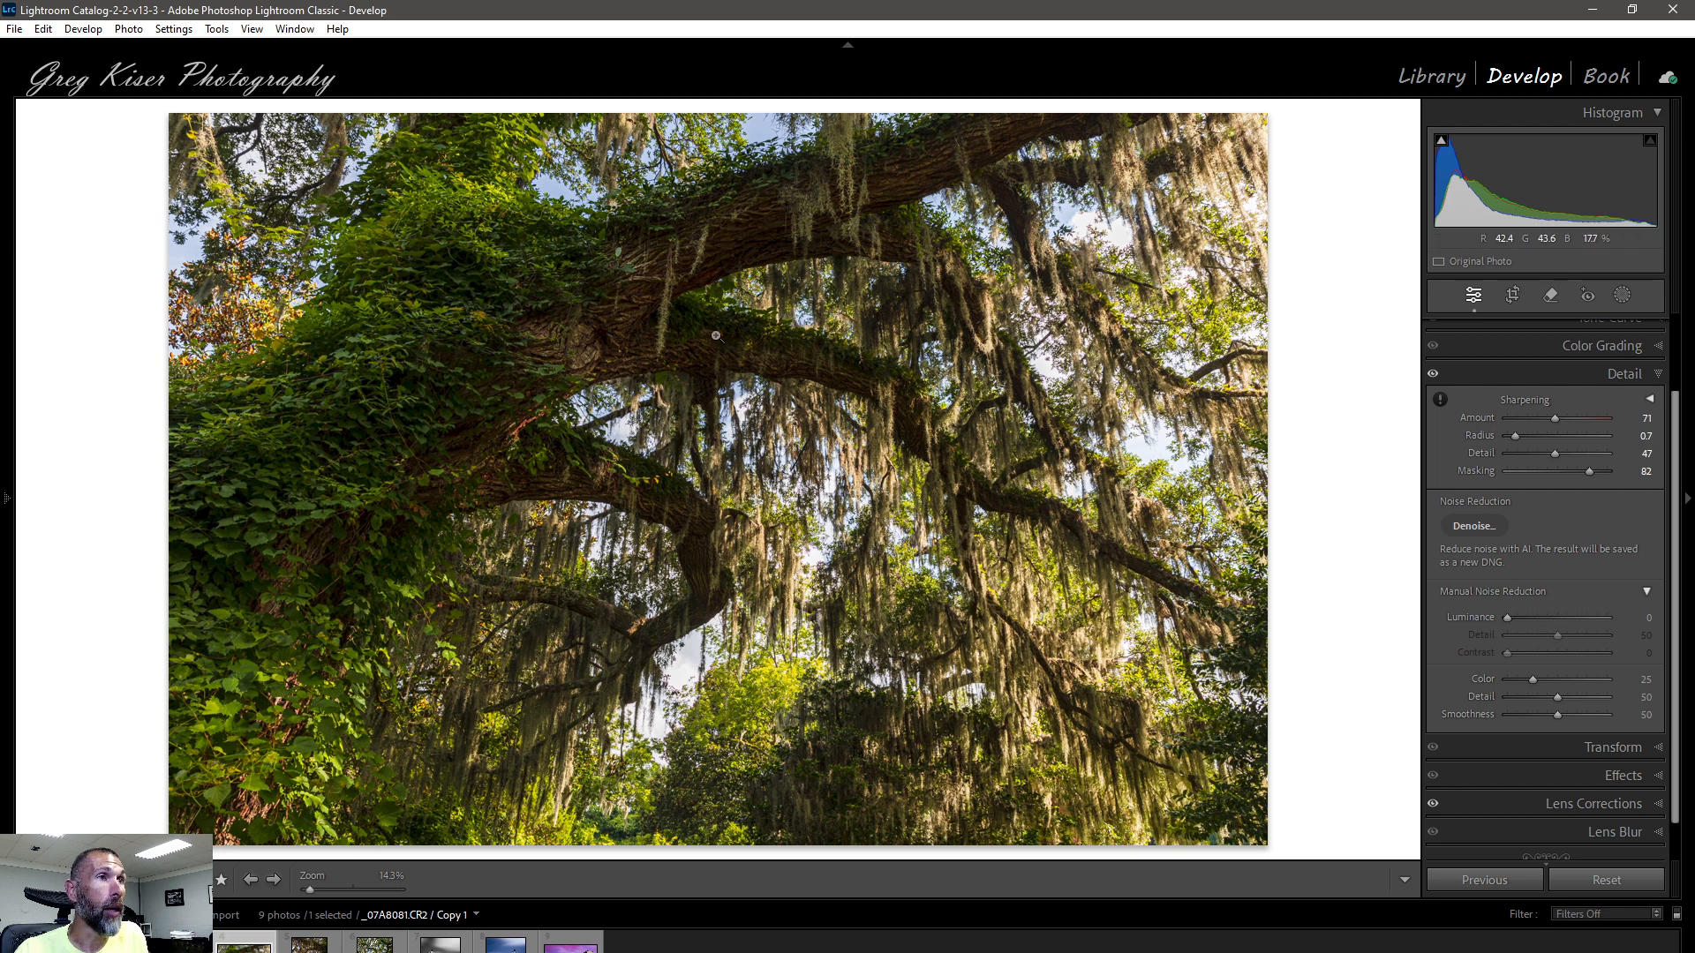
# - Examine the sharpening on the trunk bark and surrounding vines at 100% magnification
pyautogui.click(632, 349)
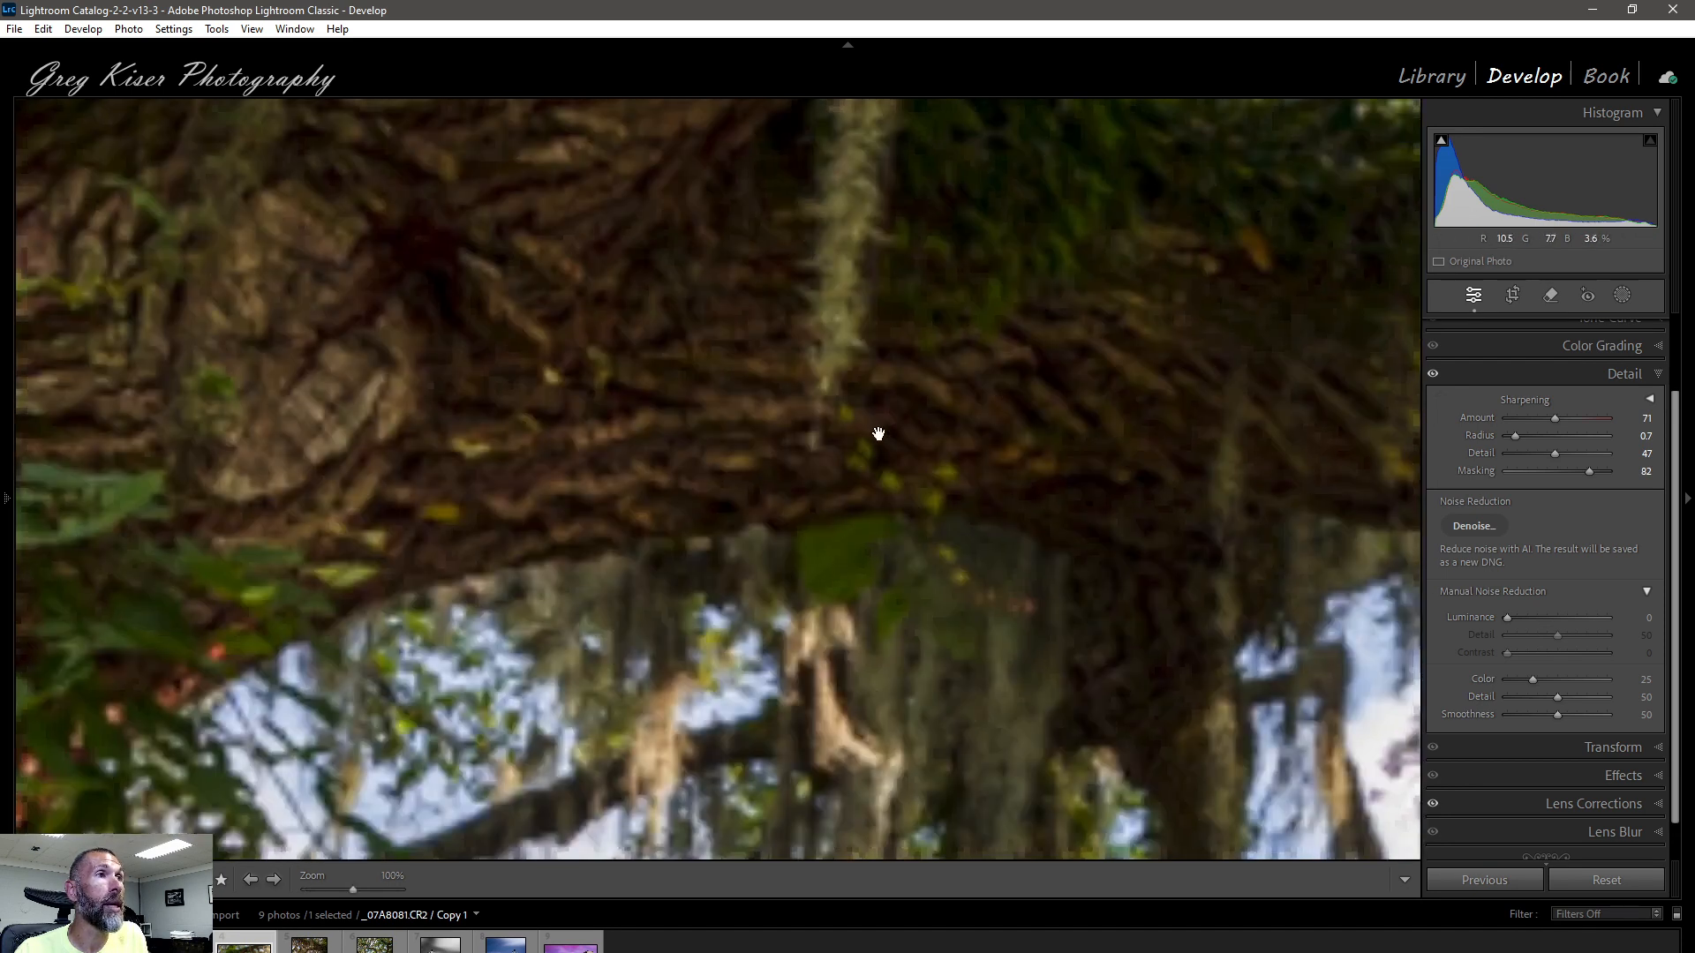
pyautogui.moveTo(463, 337); pyautogui.dragTo(556, 555)
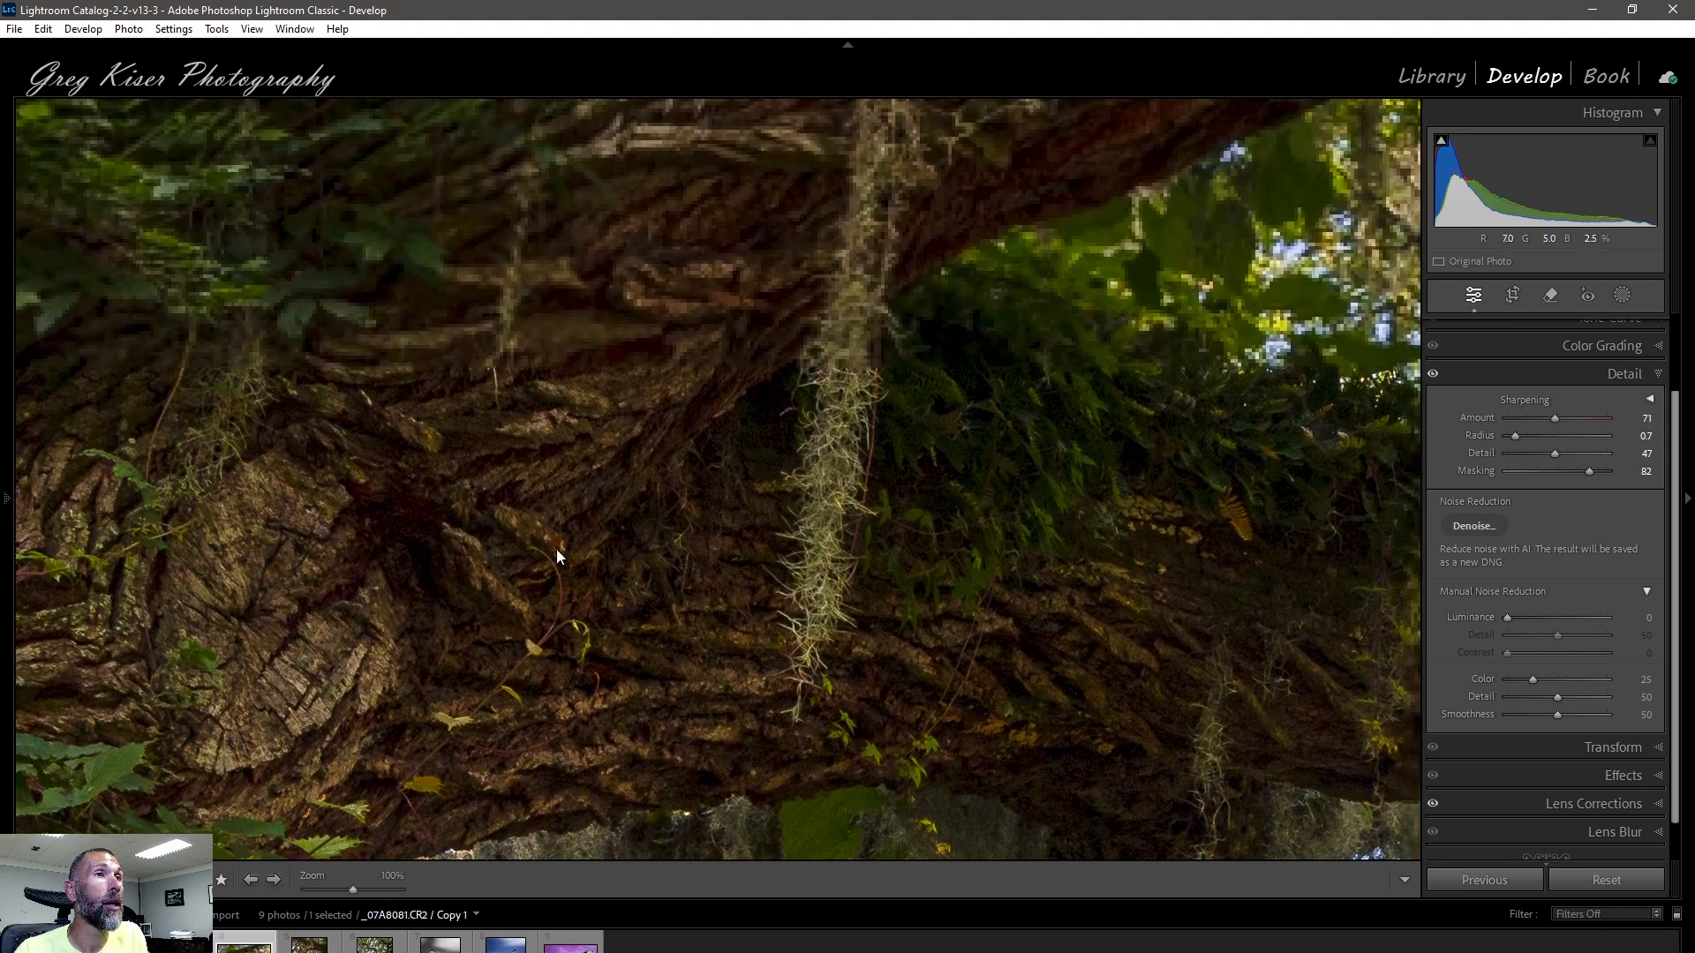
pyautogui.moveTo(755, 447); pyautogui.dragTo(1074, 473)
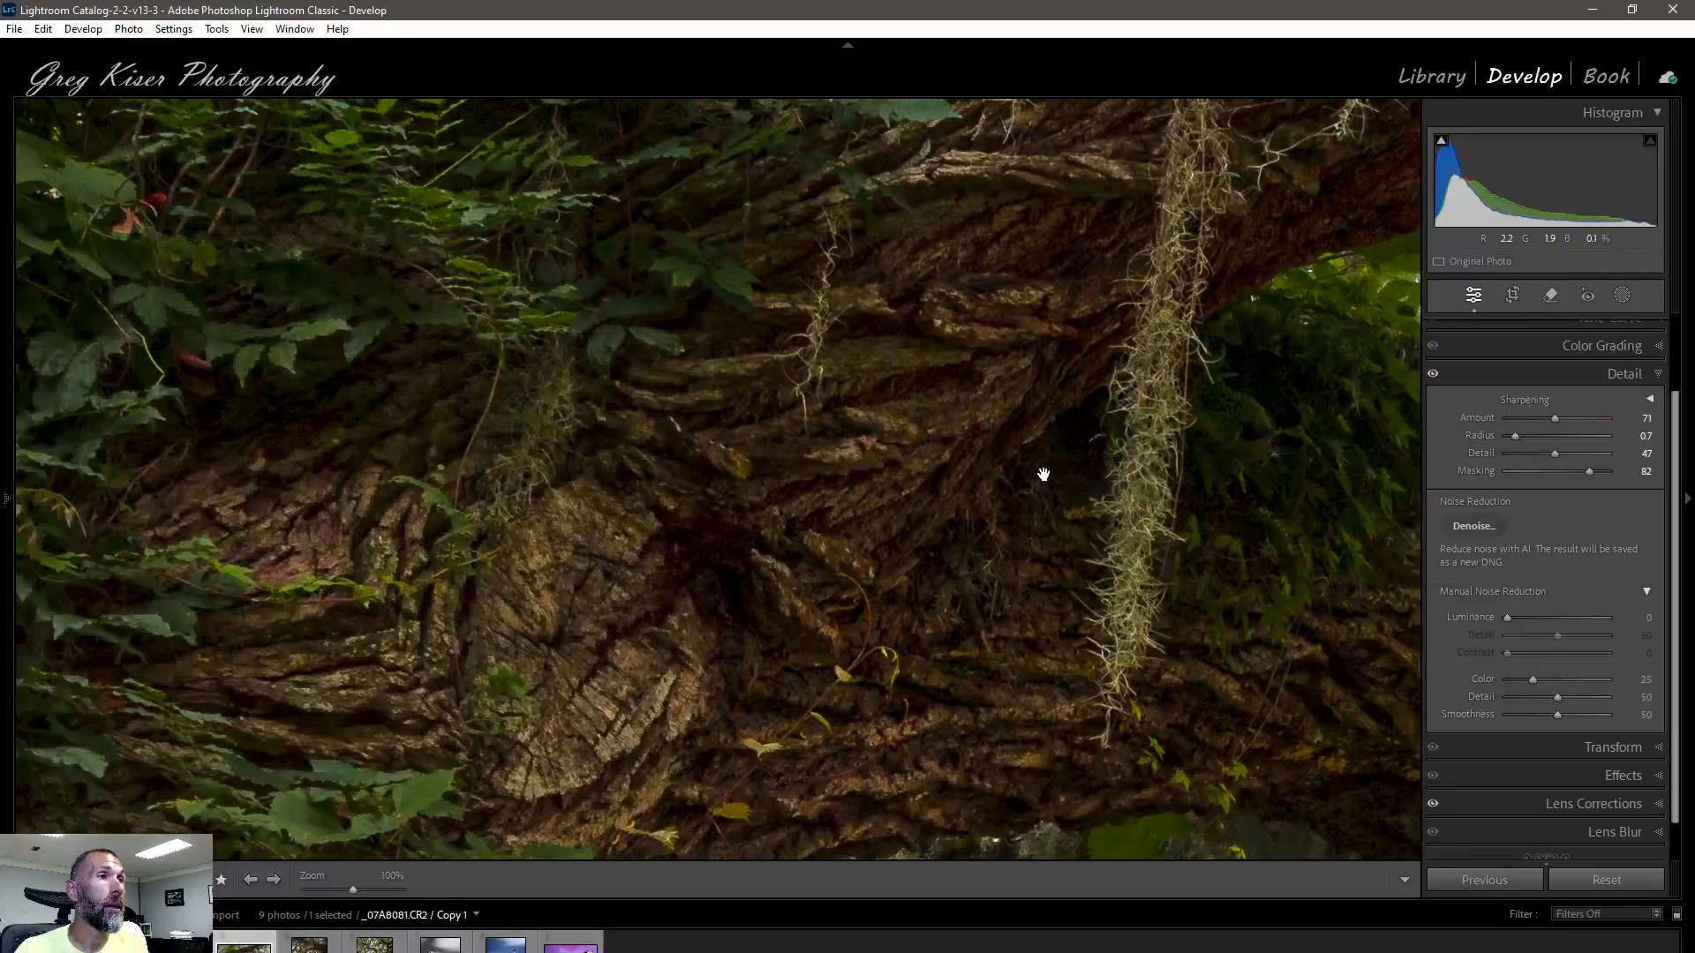
pyautogui.moveTo(361, 659); pyautogui.dragTo(623, 485)
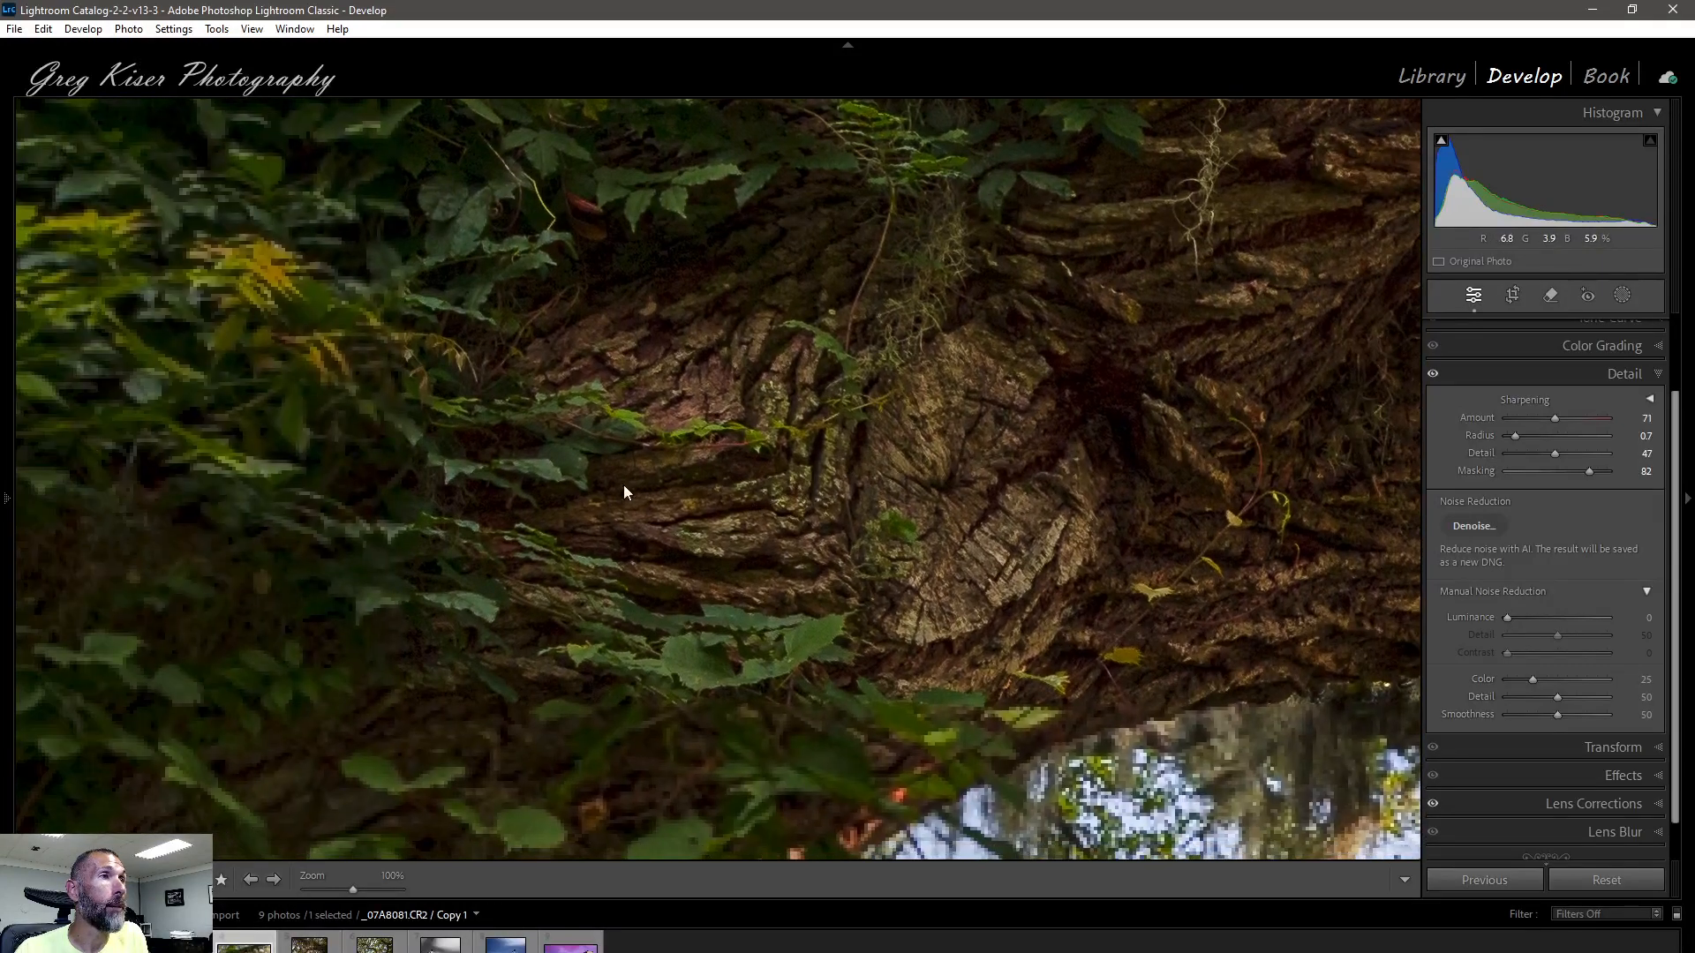
pyautogui.moveTo(459, 269); pyautogui.dragTo(499, 618)
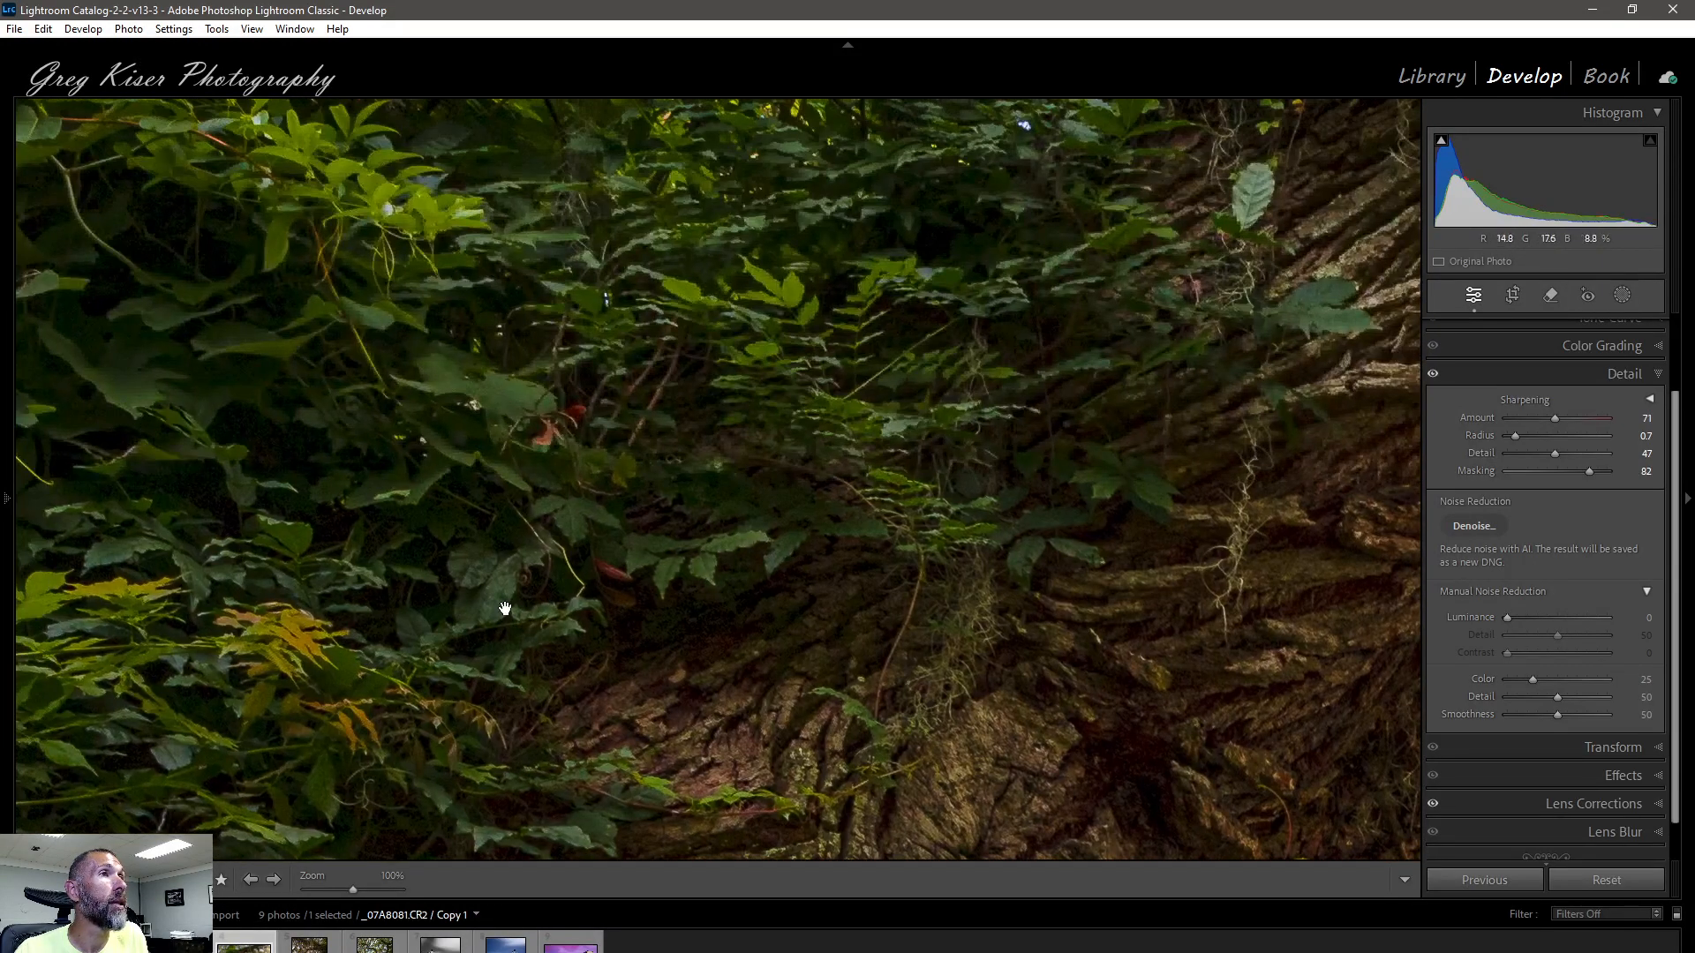
pyautogui.click(1026, 543)
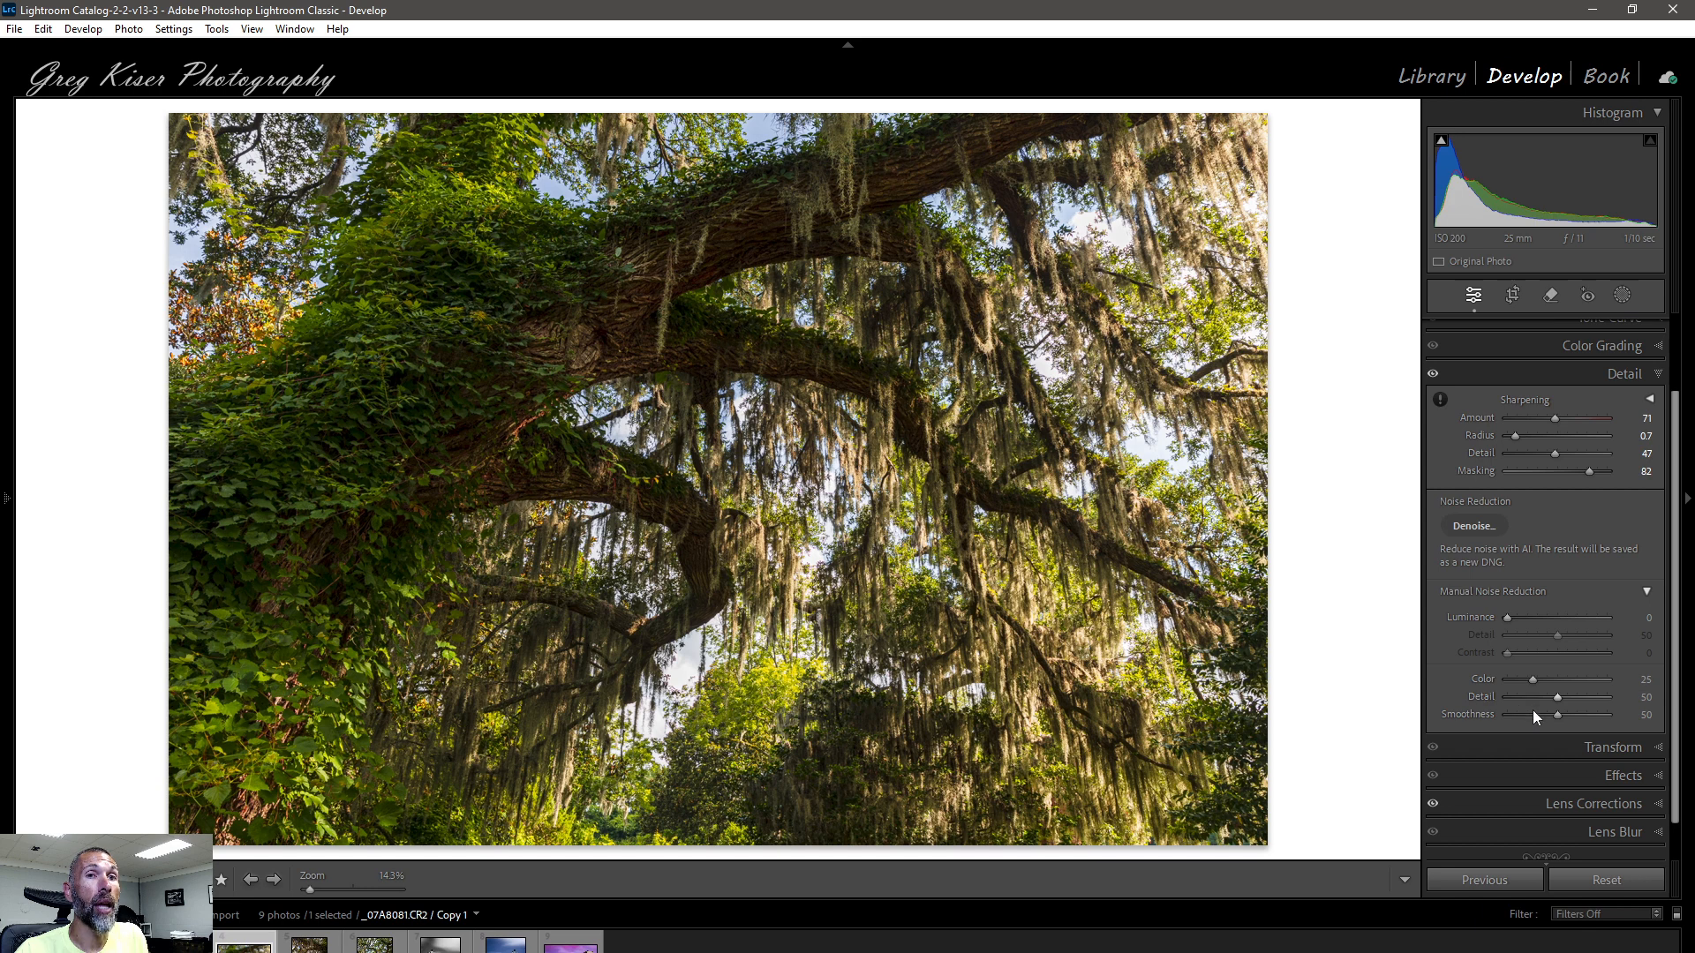
# - Add a Highlight Priority post-crop vignette with Amount -18 and compare the photo with and without it
pyautogui.click(1661, 775)
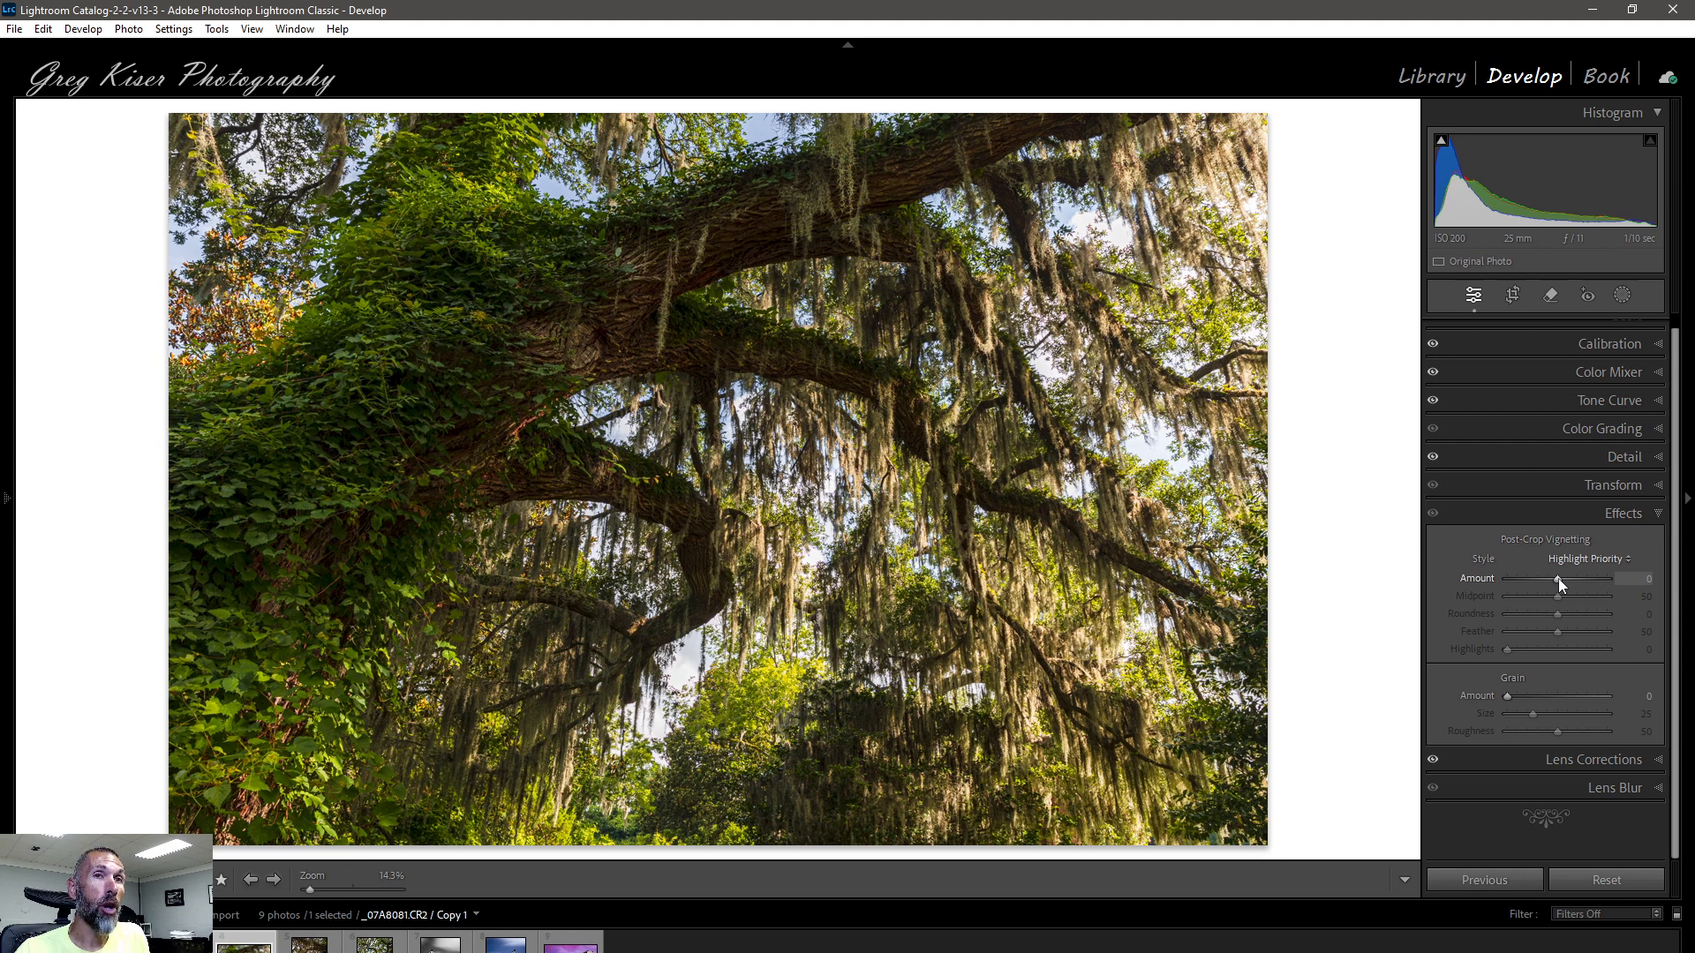
pyautogui.moveTo(1559, 579); pyautogui.dragTo(1550, 579)
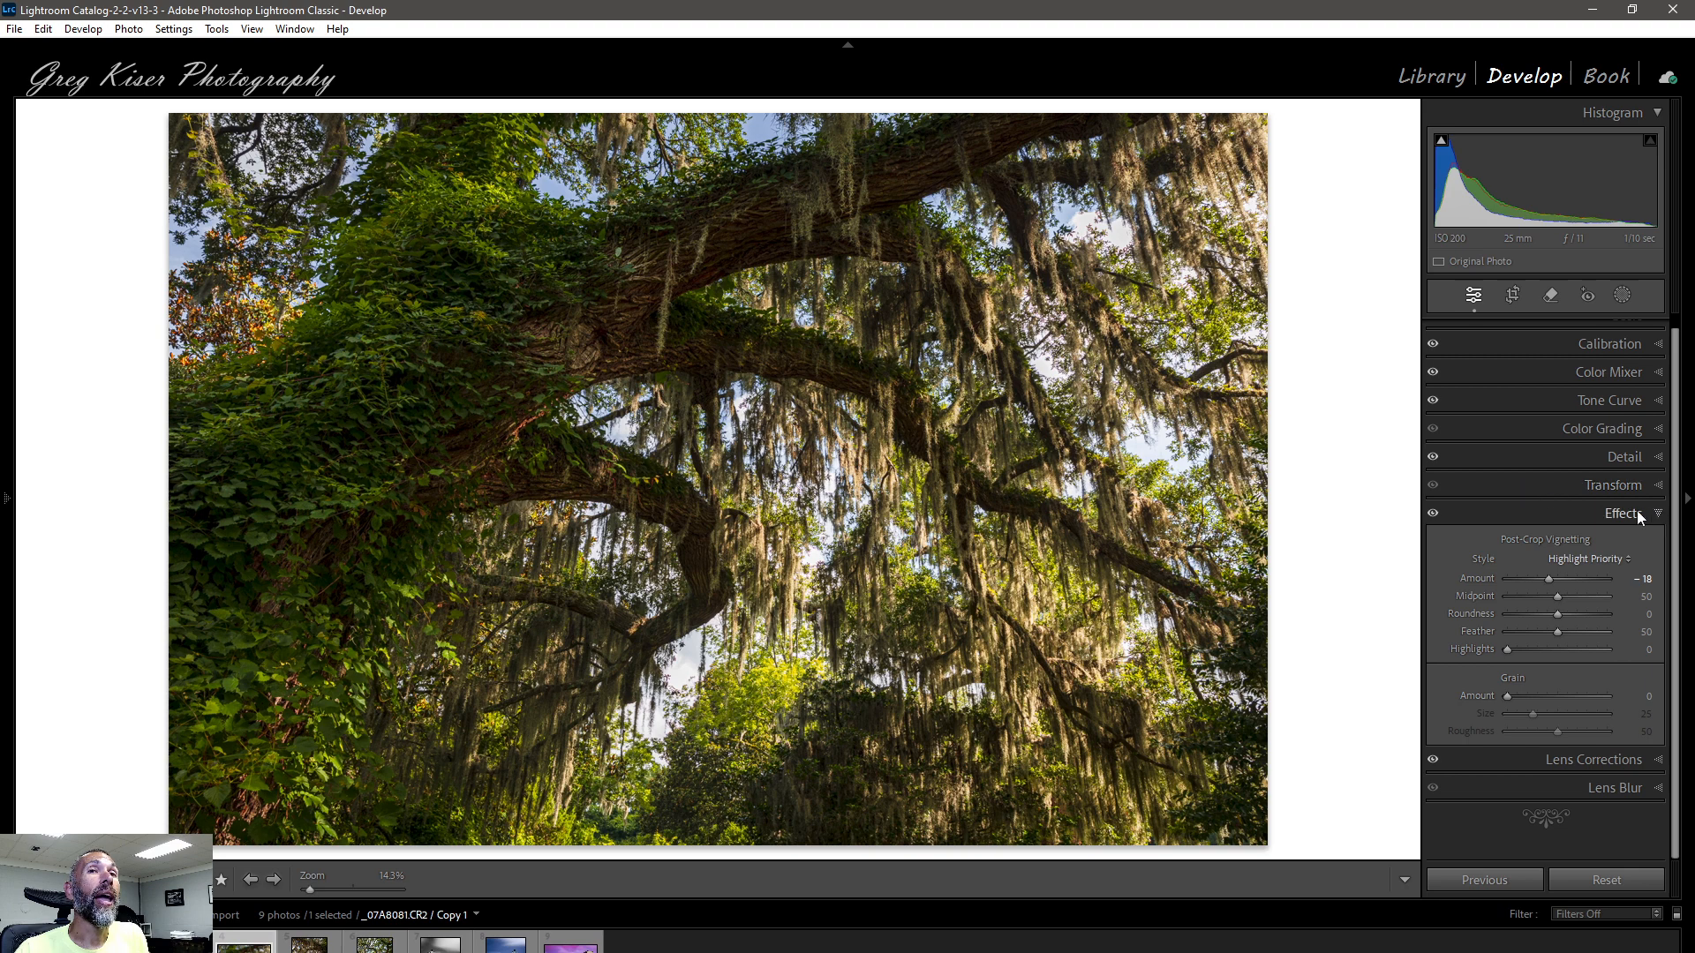
pyautogui.click(1433, 516)
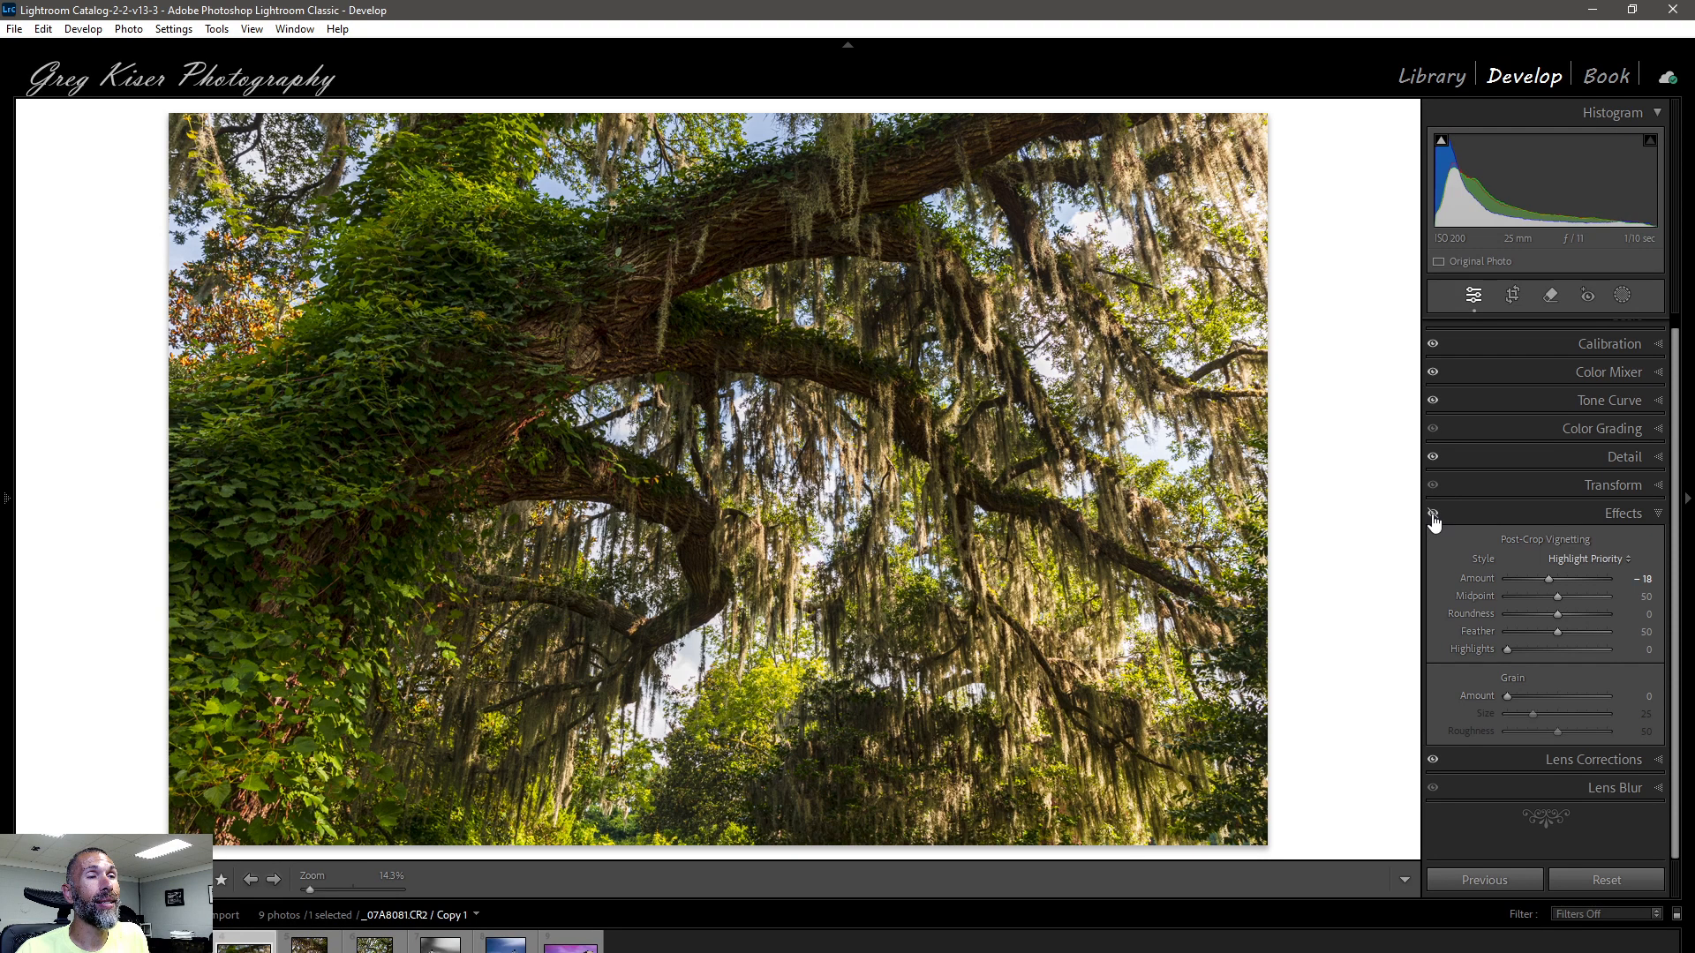
pyautogui.click(1434, 517)
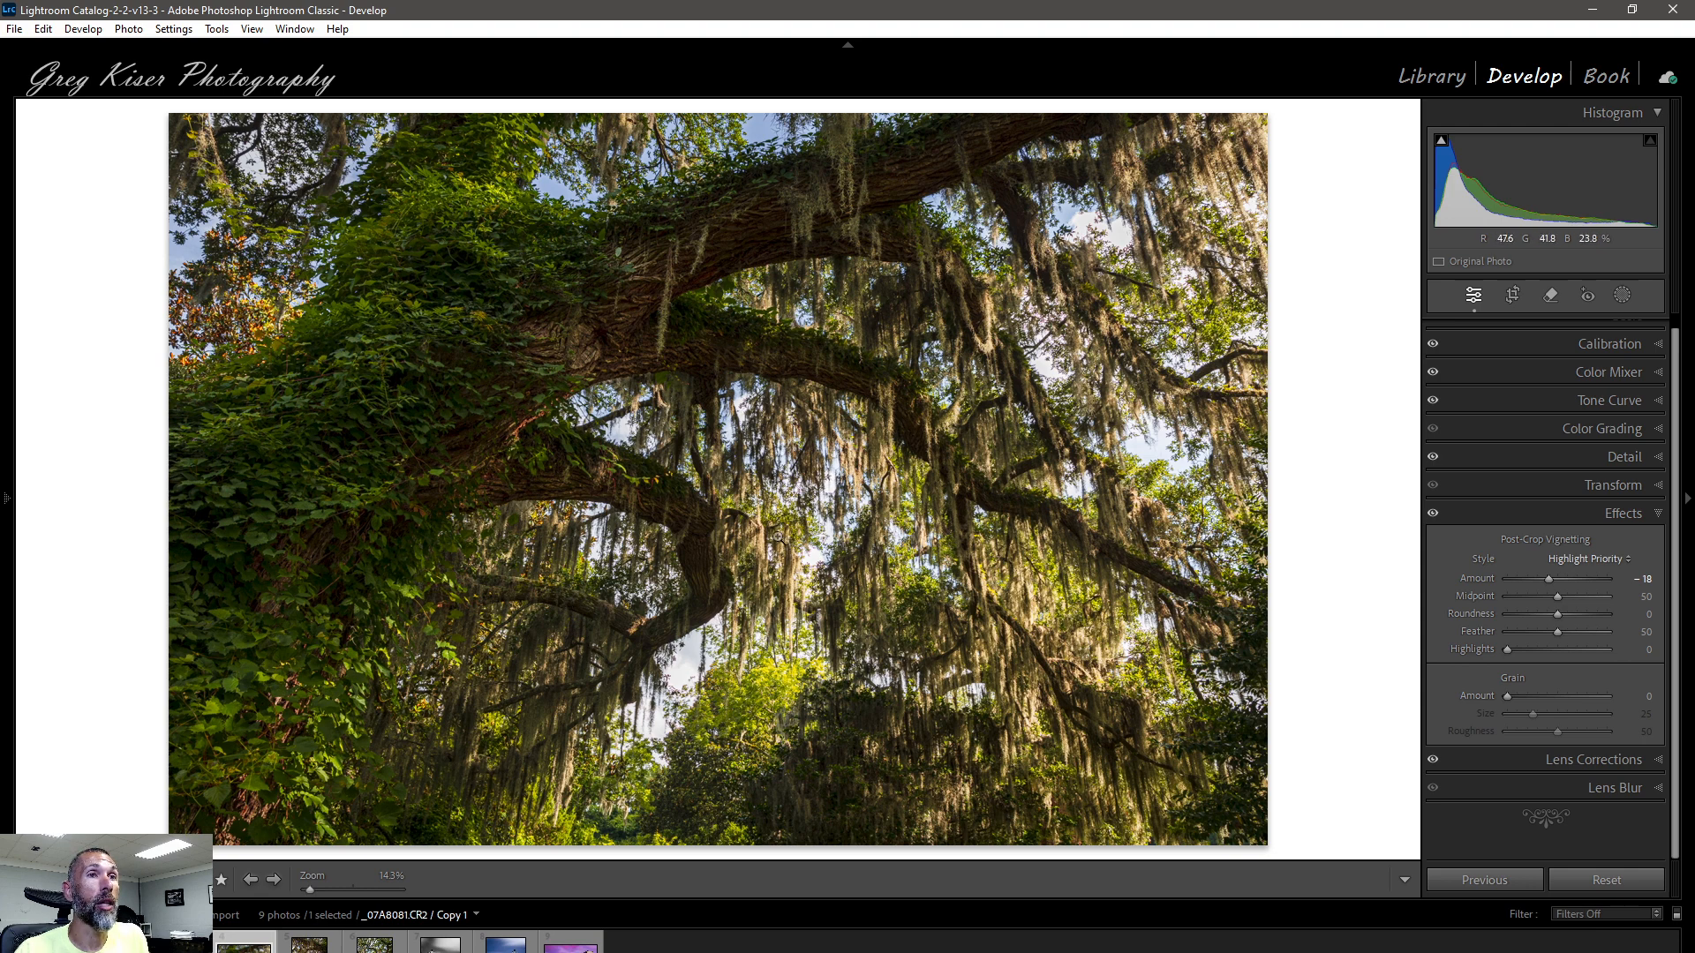
# - Set the photo's Vibrance to +32 and Saturation to +12 in the Basic adjustments
pyautogui.click(1656, 514)
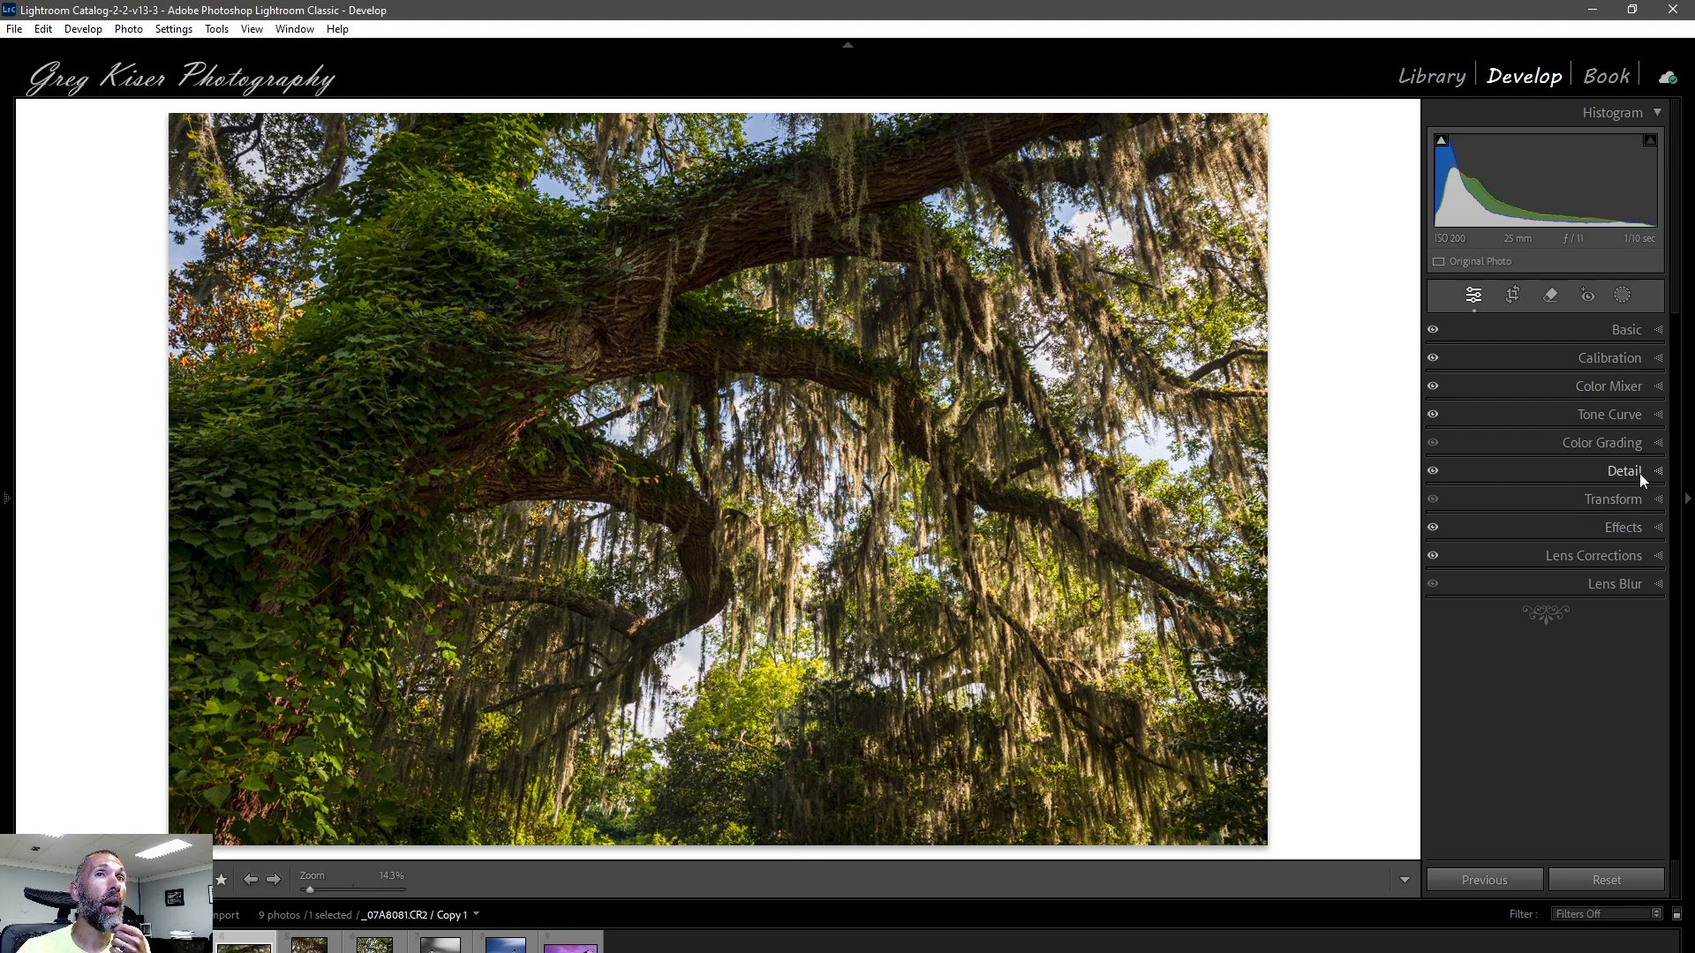
pyautogui.click(1659, 336)
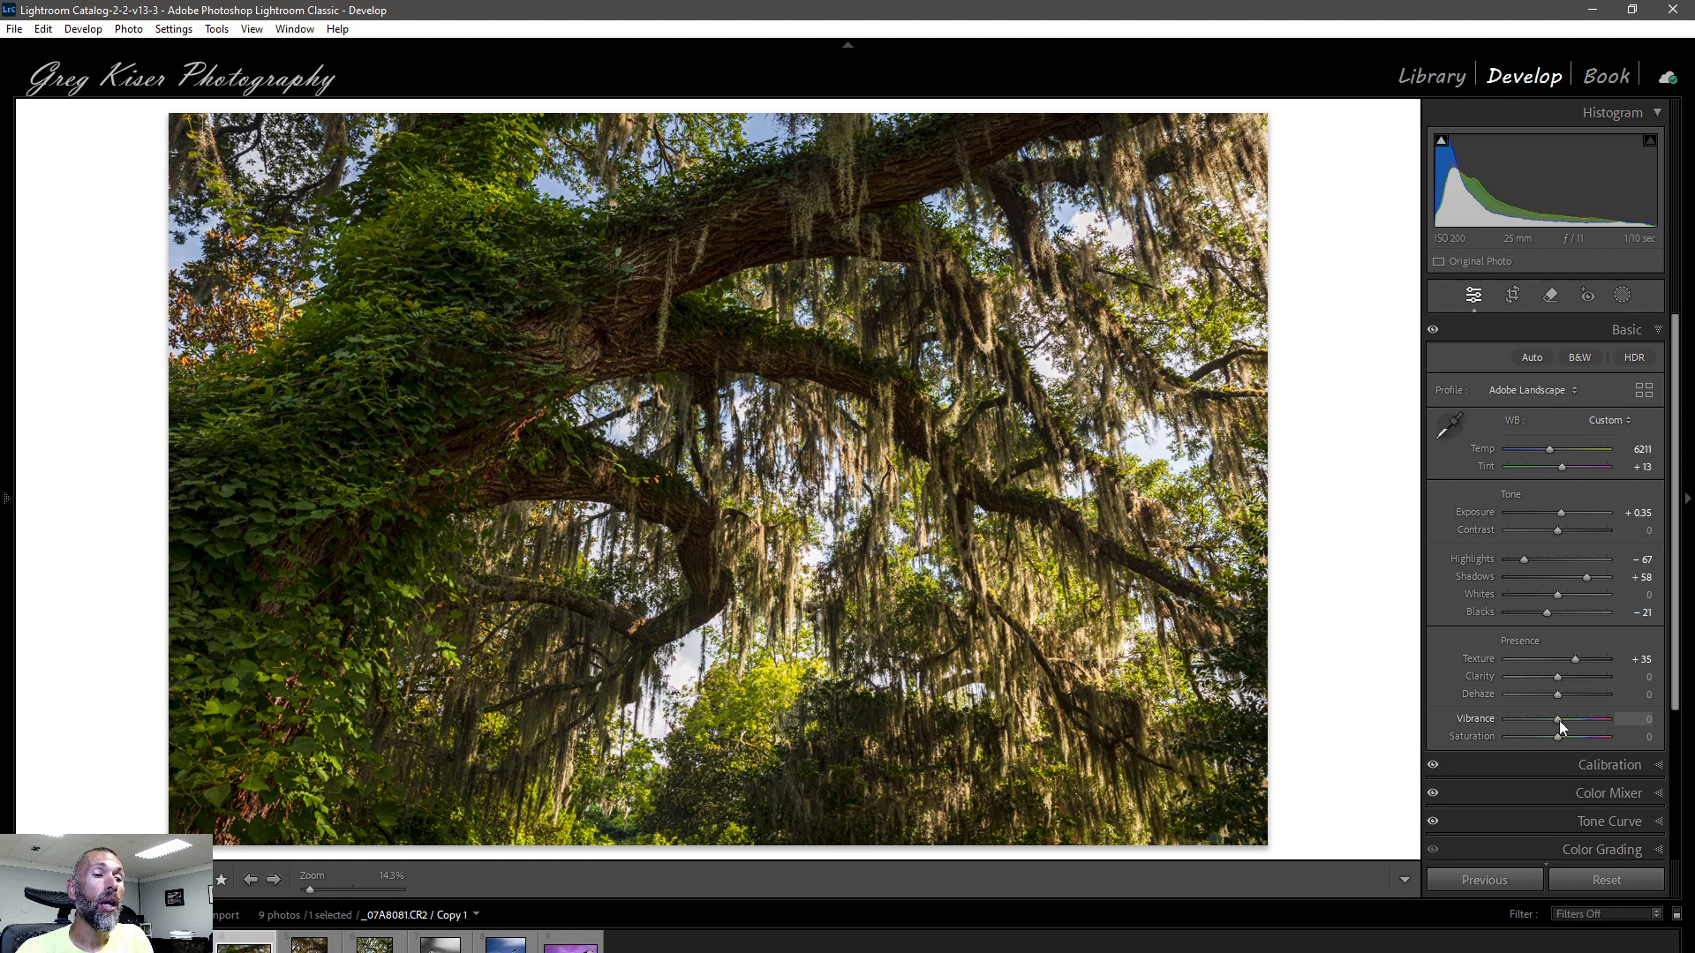
pyautogui.moveTo(1564, 721); pyautogui.dragTo(1565, 720)
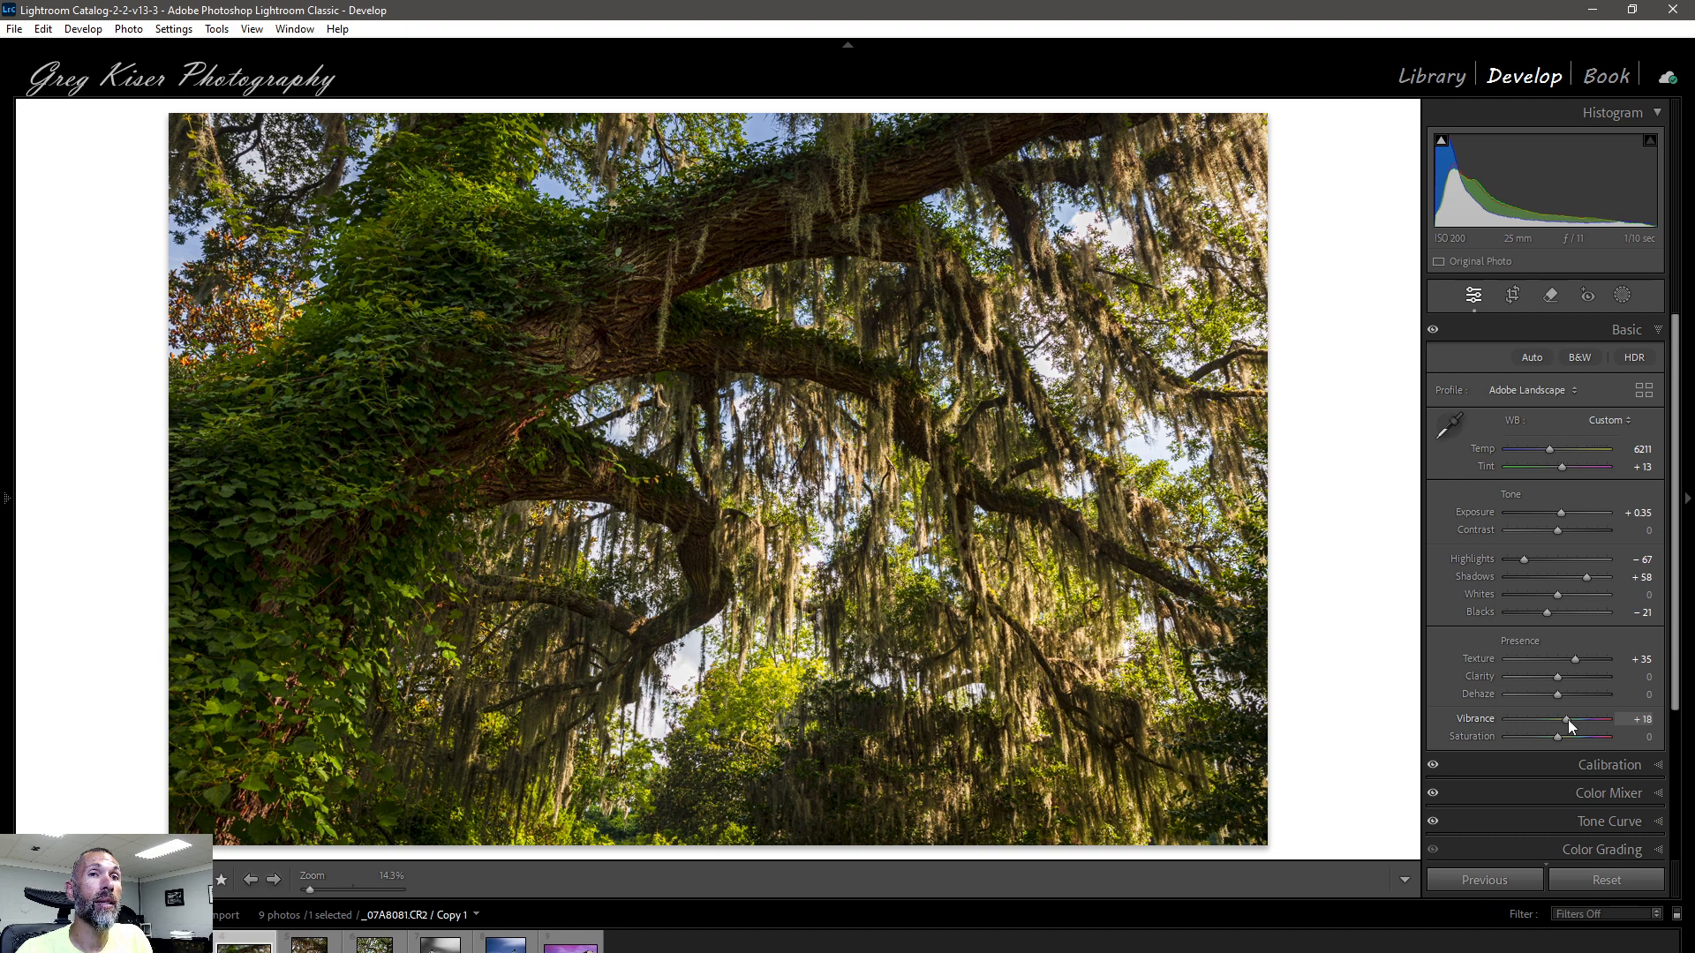
pyautogui.moveTo(1569, 718); pyautogui.dragTo(1570, 719)
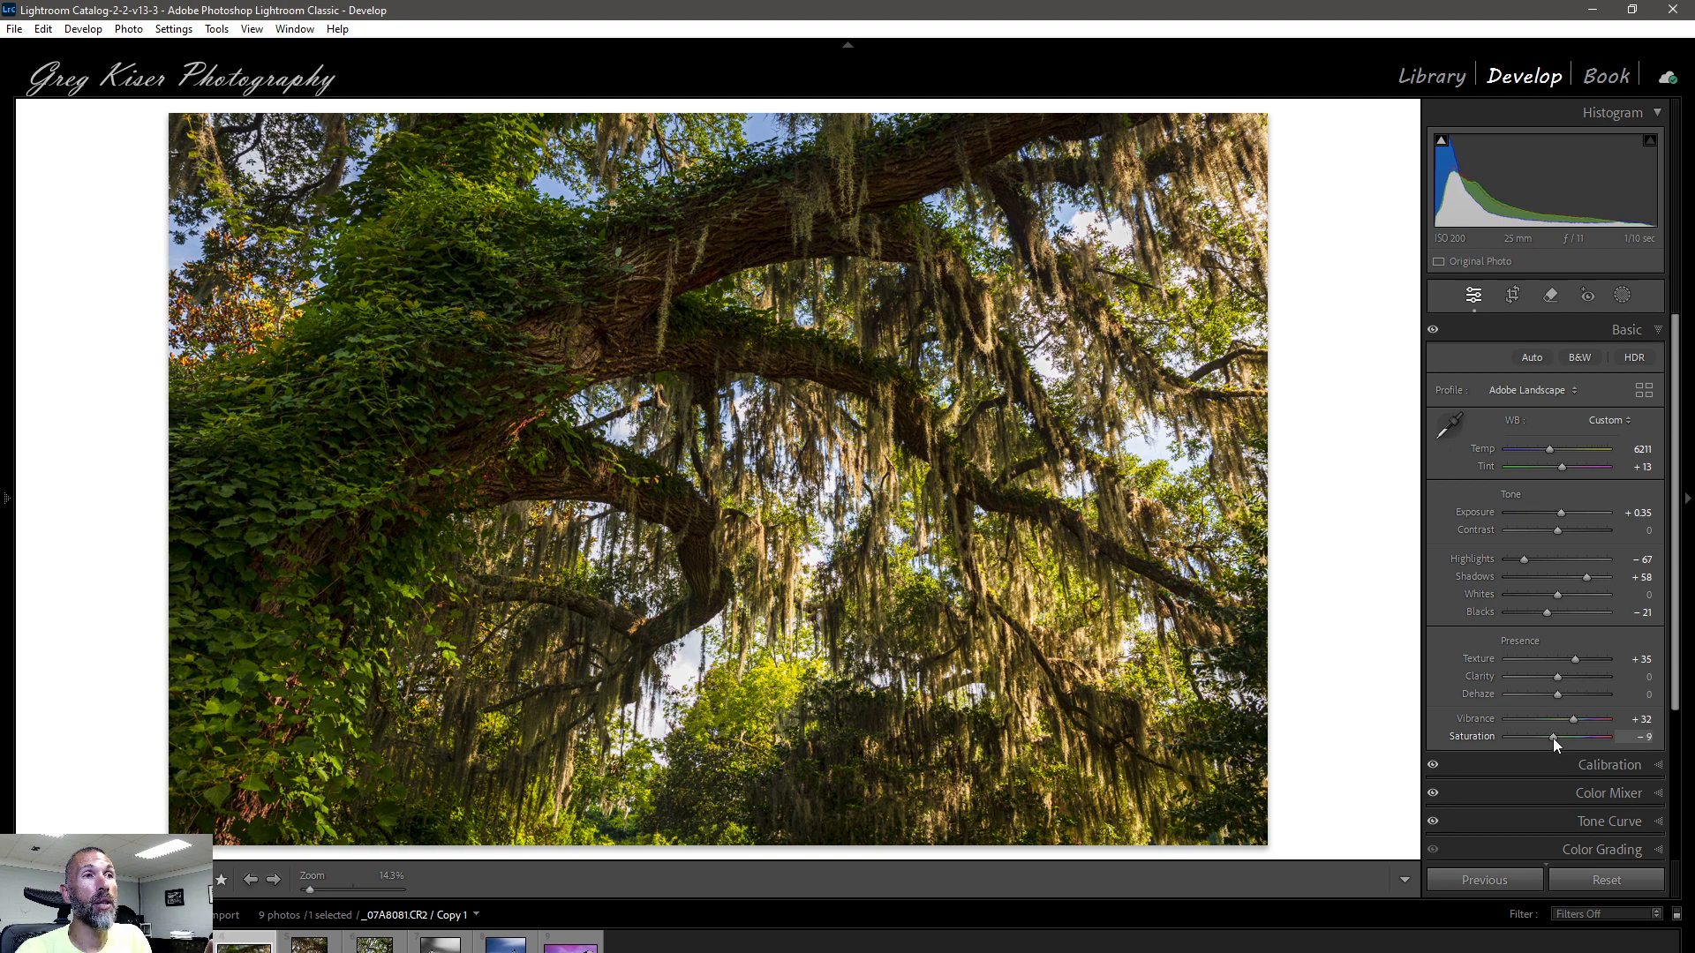
pyautogui.moveTo(1553, 738); pyautogui.dragTo(1564, 733)
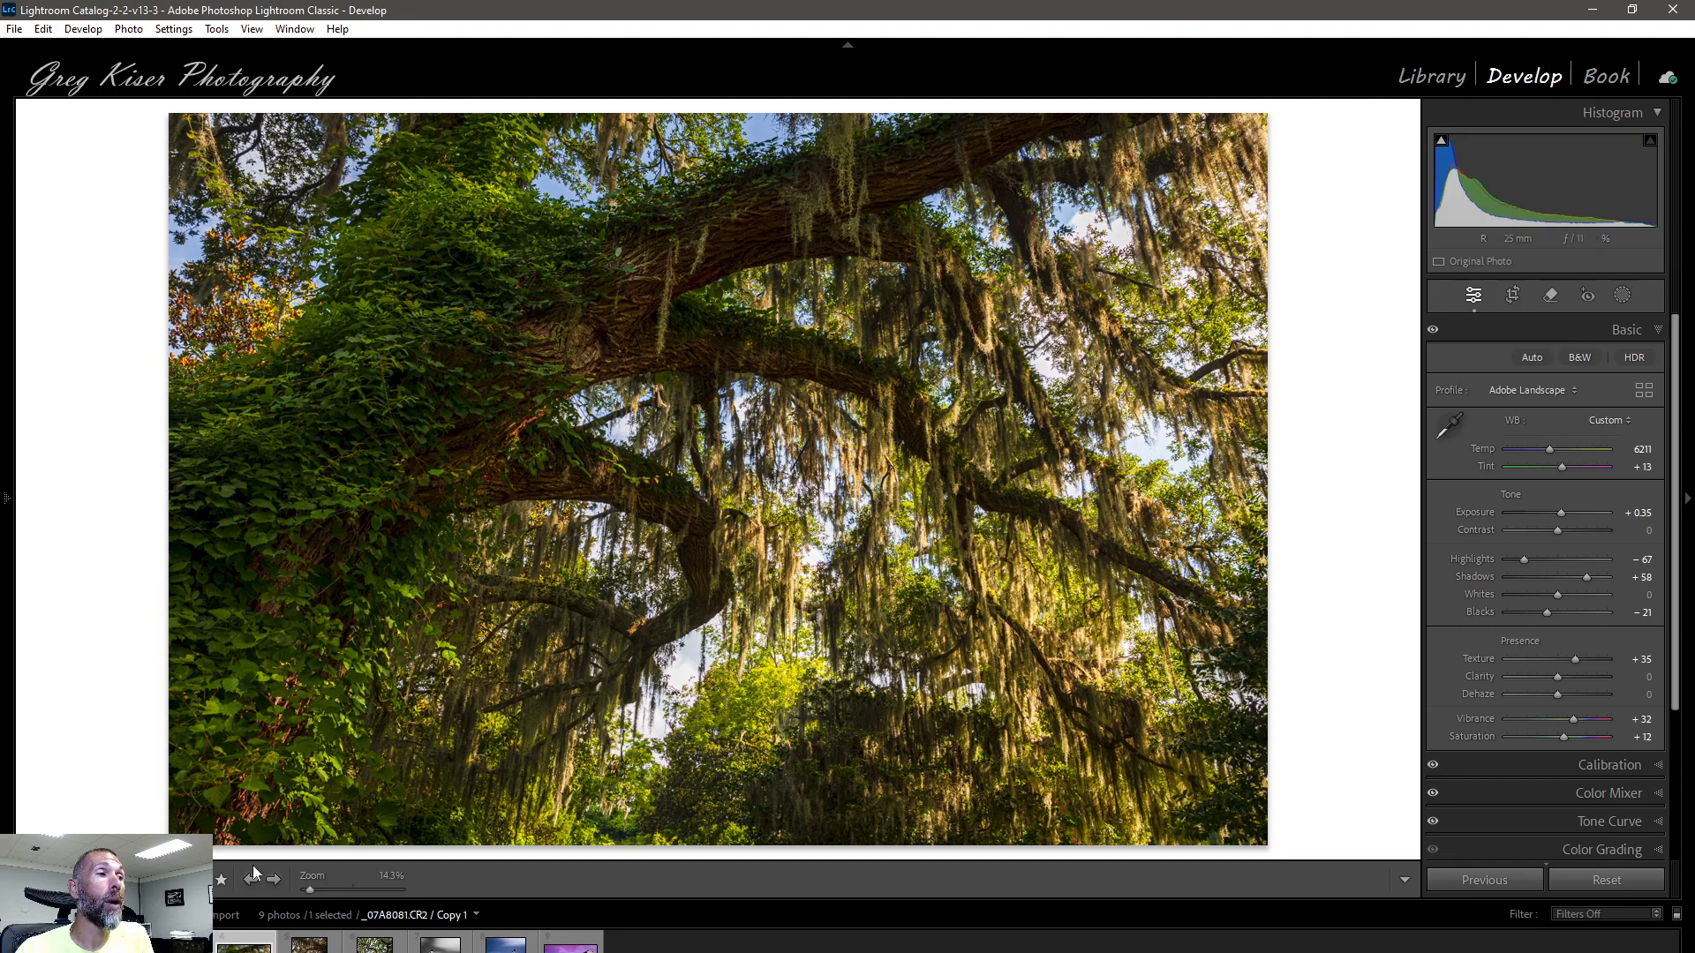
# - Switch from the virtual copy to the master photo _07A8081.CR2 and compare its edited version with the Before view
pyautogui.click(680, 924)
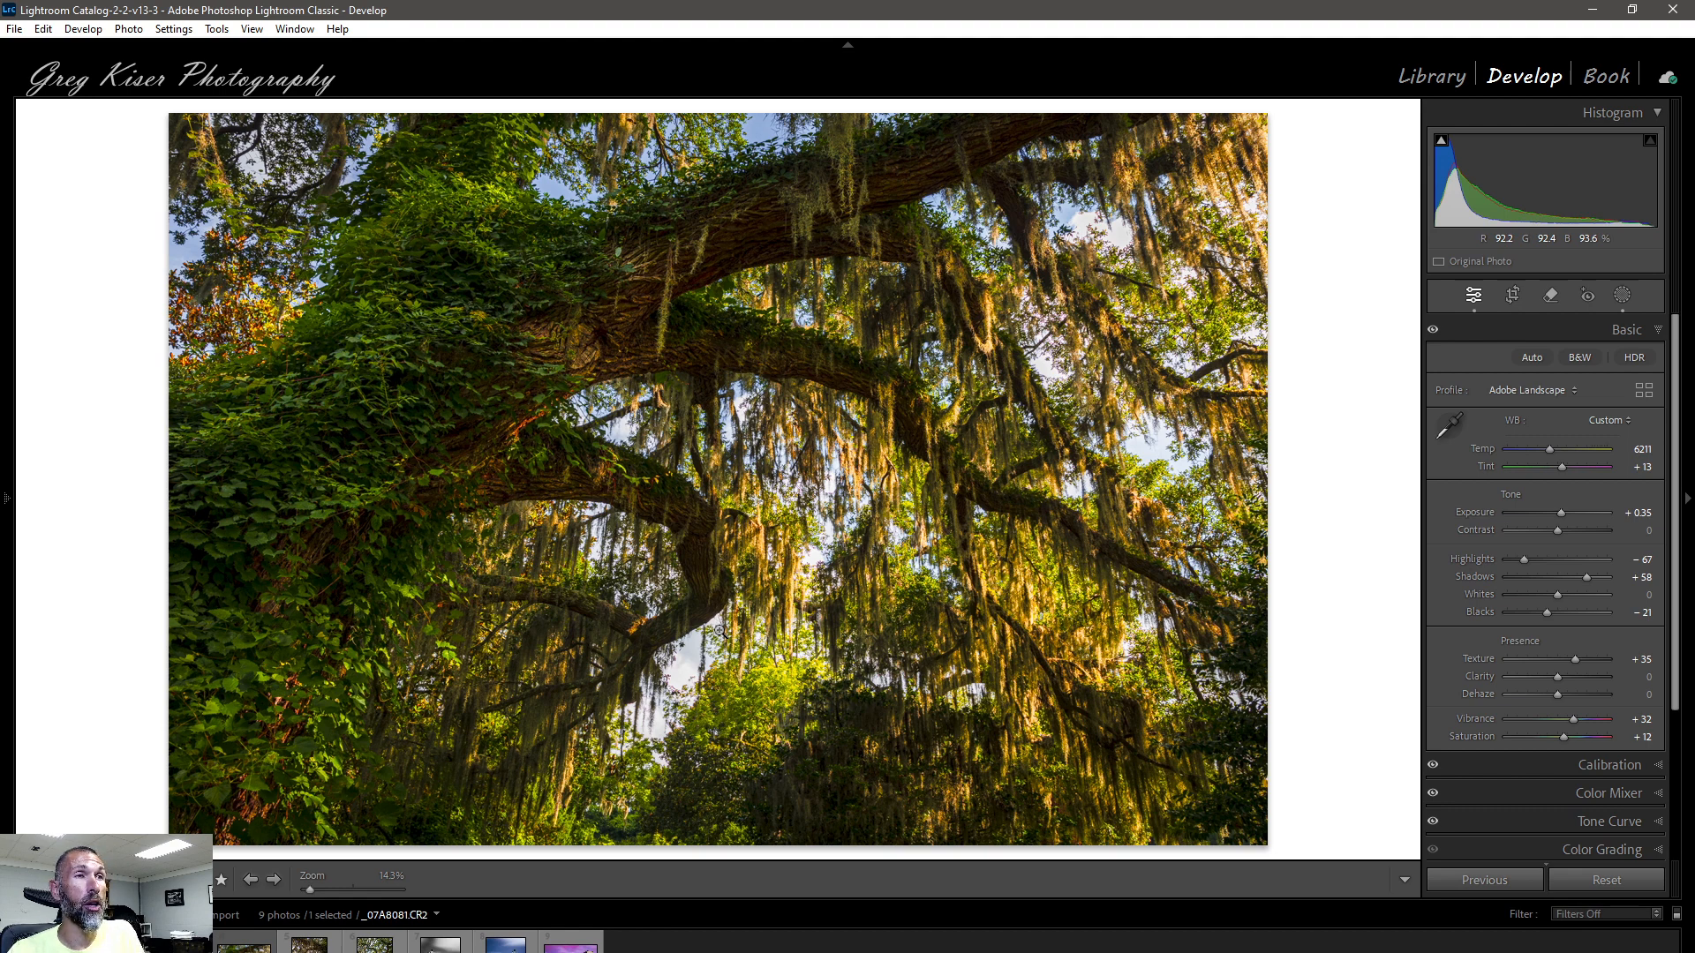
pyautogui.press('\\')
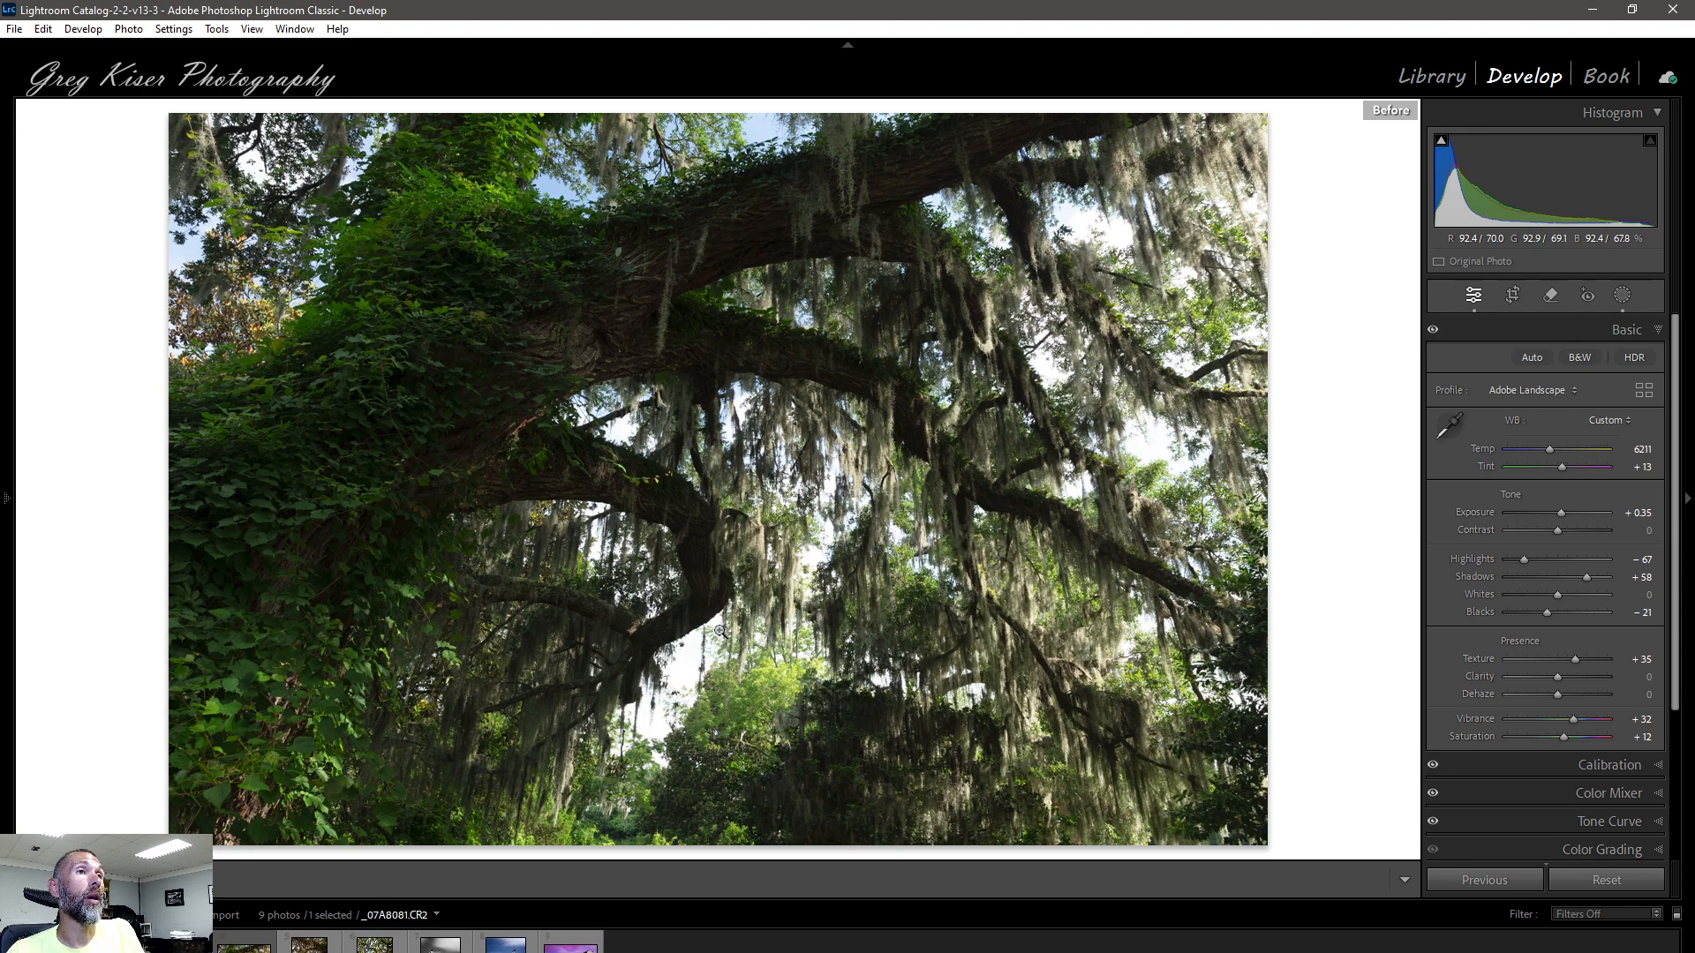
pyautogui.press('\\')
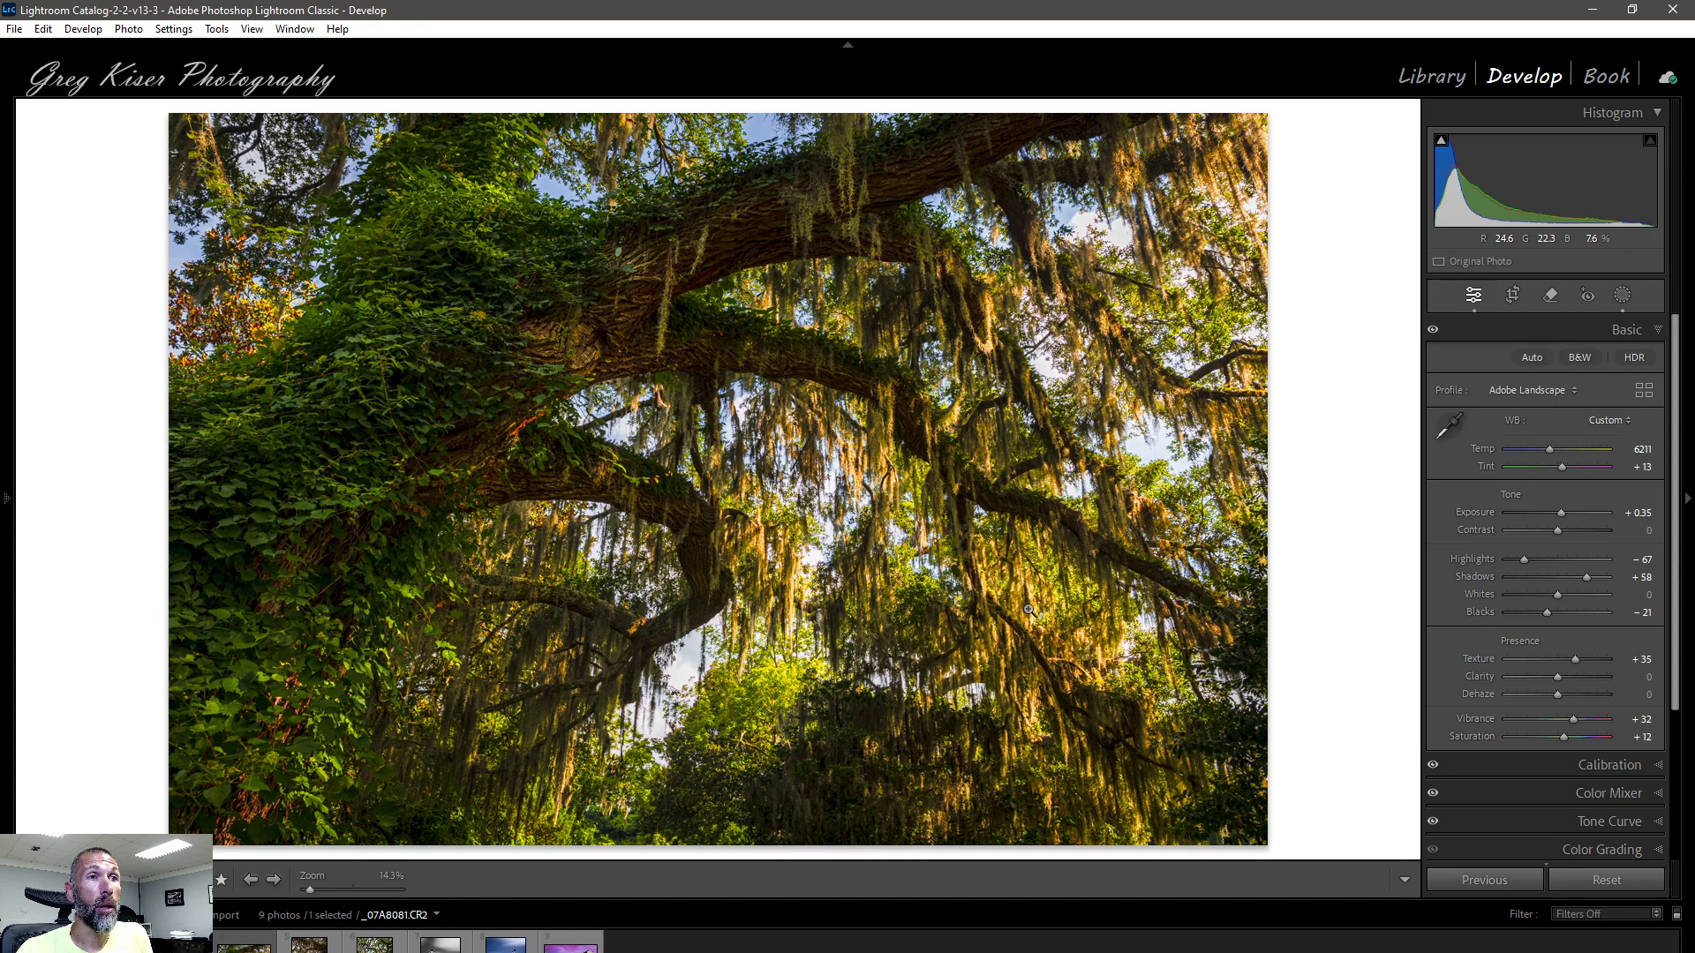
# - Review the existing Vignette and Trunk masks on the master photo and return to the Basic adjustments
pyautogui.click(1623, 295)
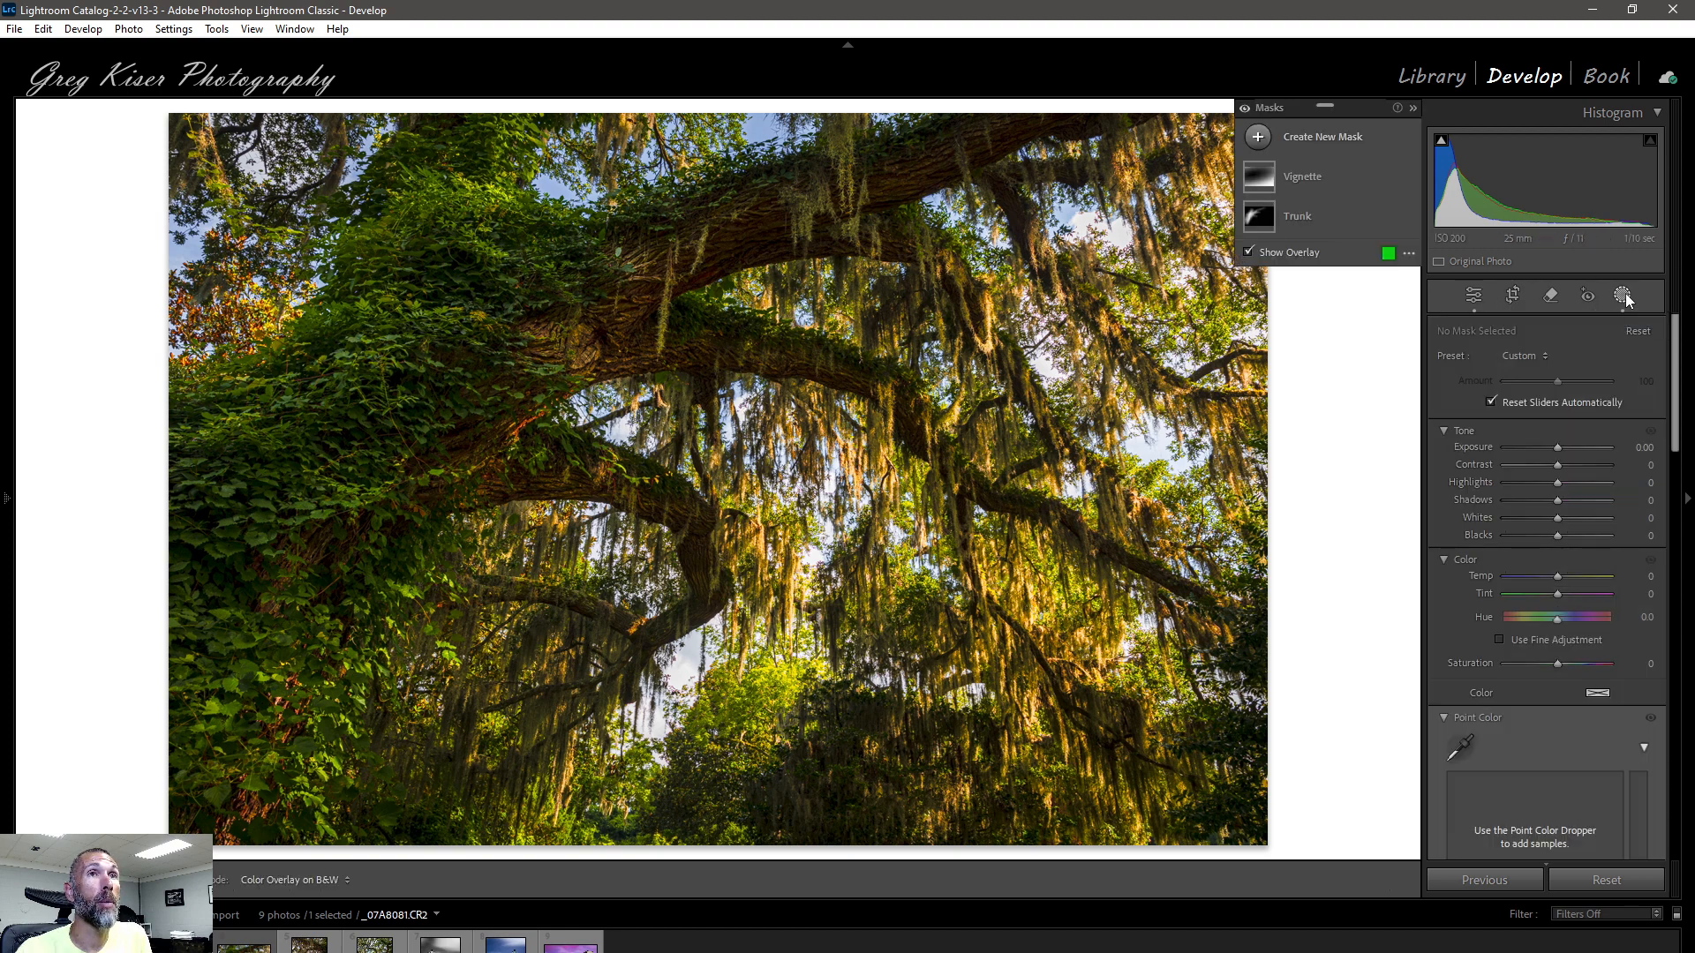
pyautogui.moveTo(1264, 182)
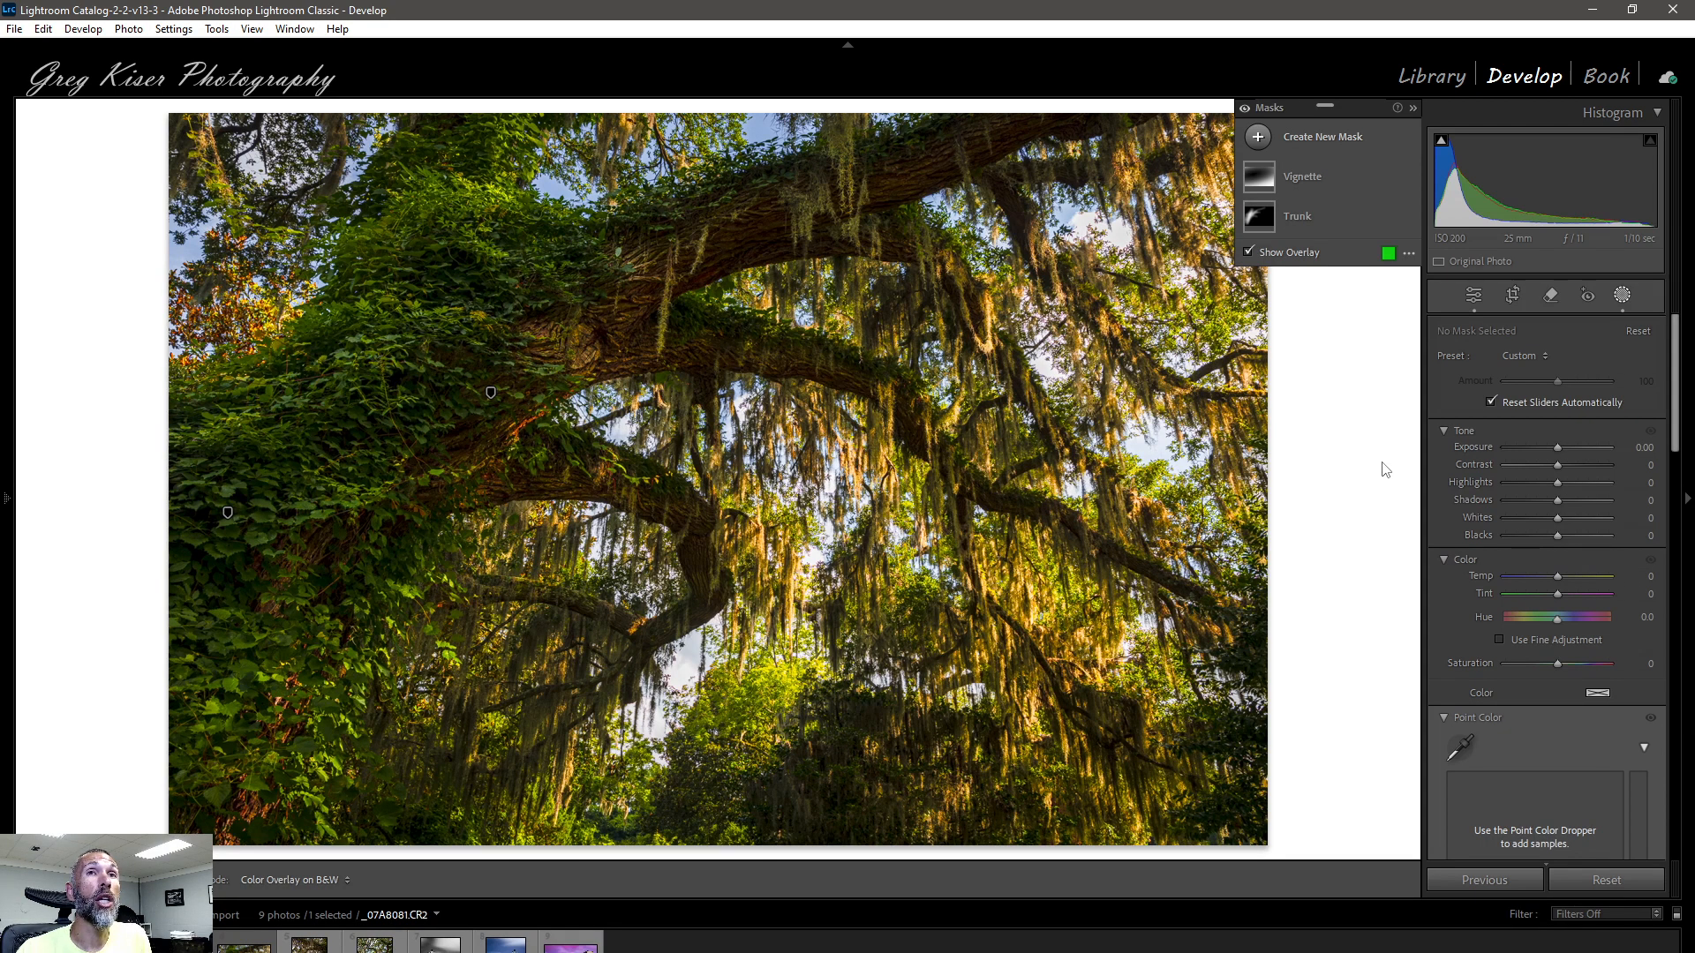
pyautogui.click(1474, 298)
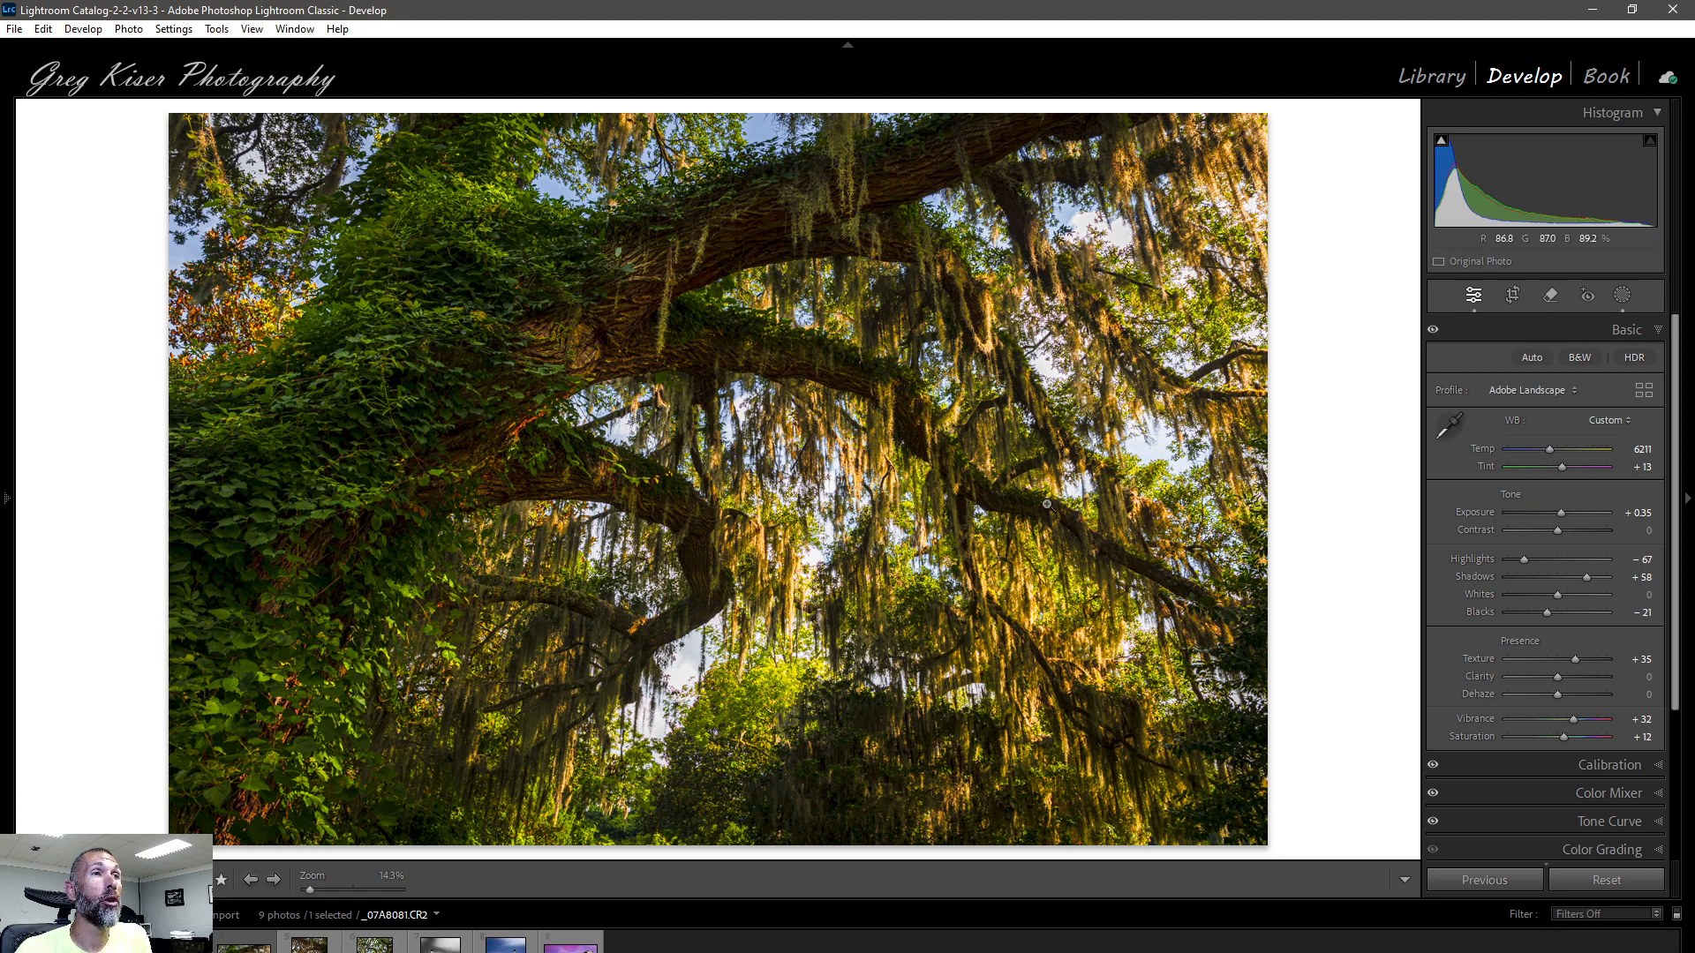
# - View the photo against a Black background, check the shadow clipping, and set the background color back to White
pyautogui.rightClick(1353, 411)
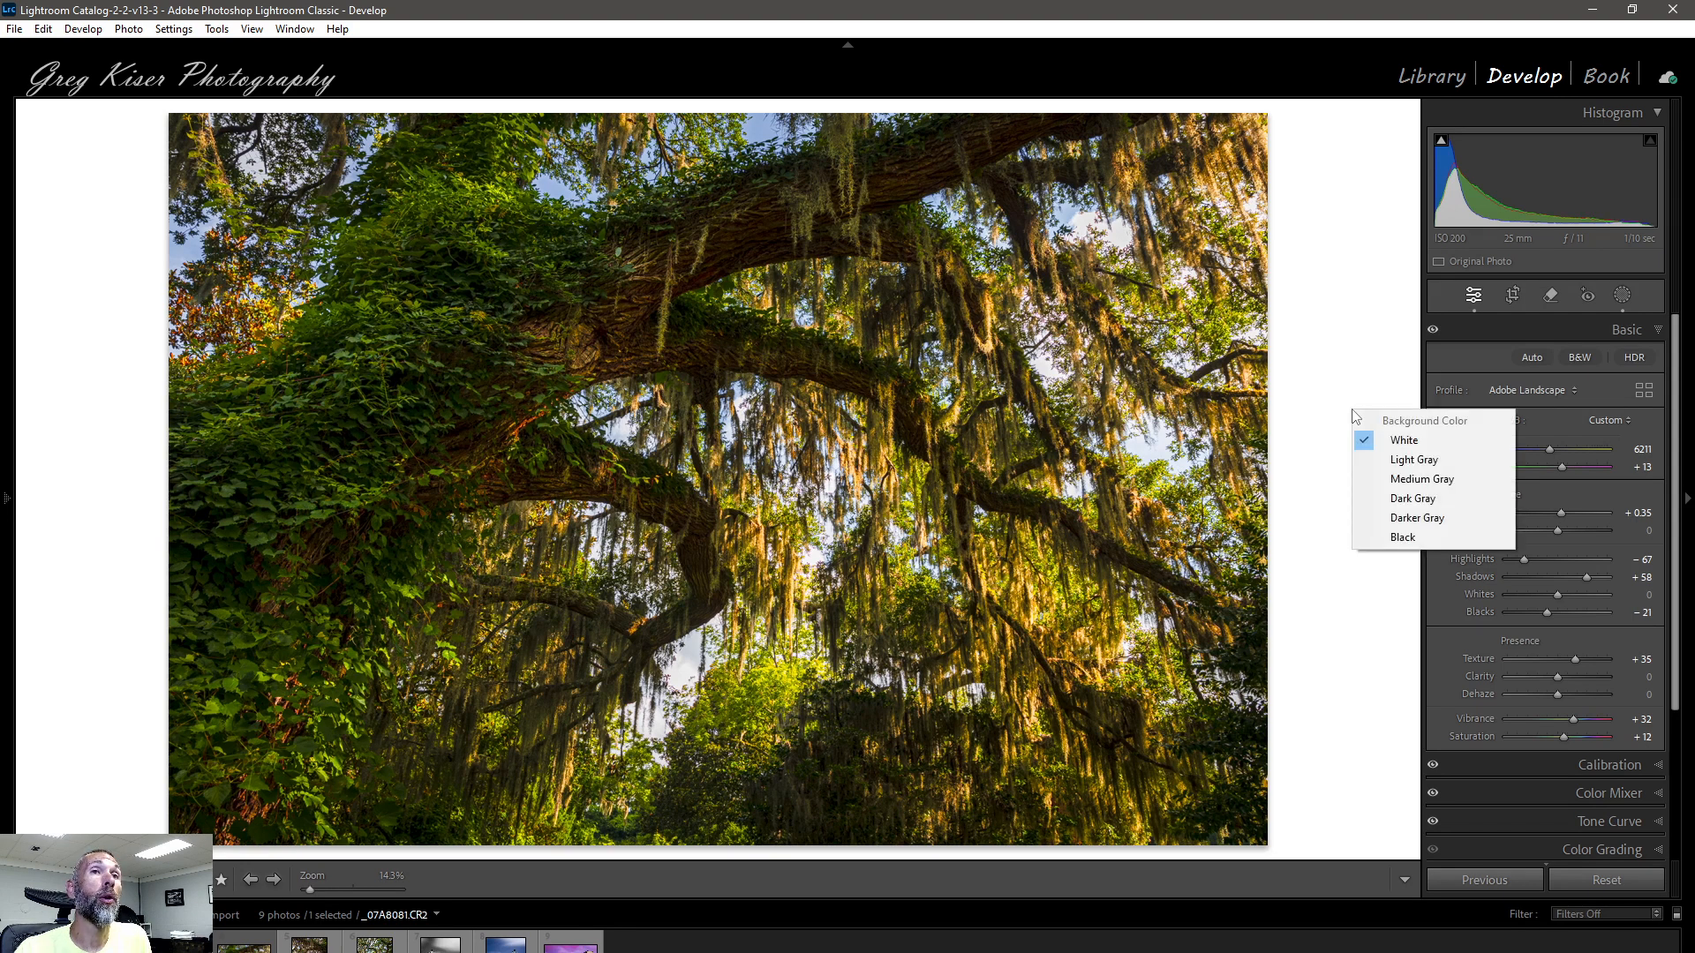
pyautogui.click(1415, 537)
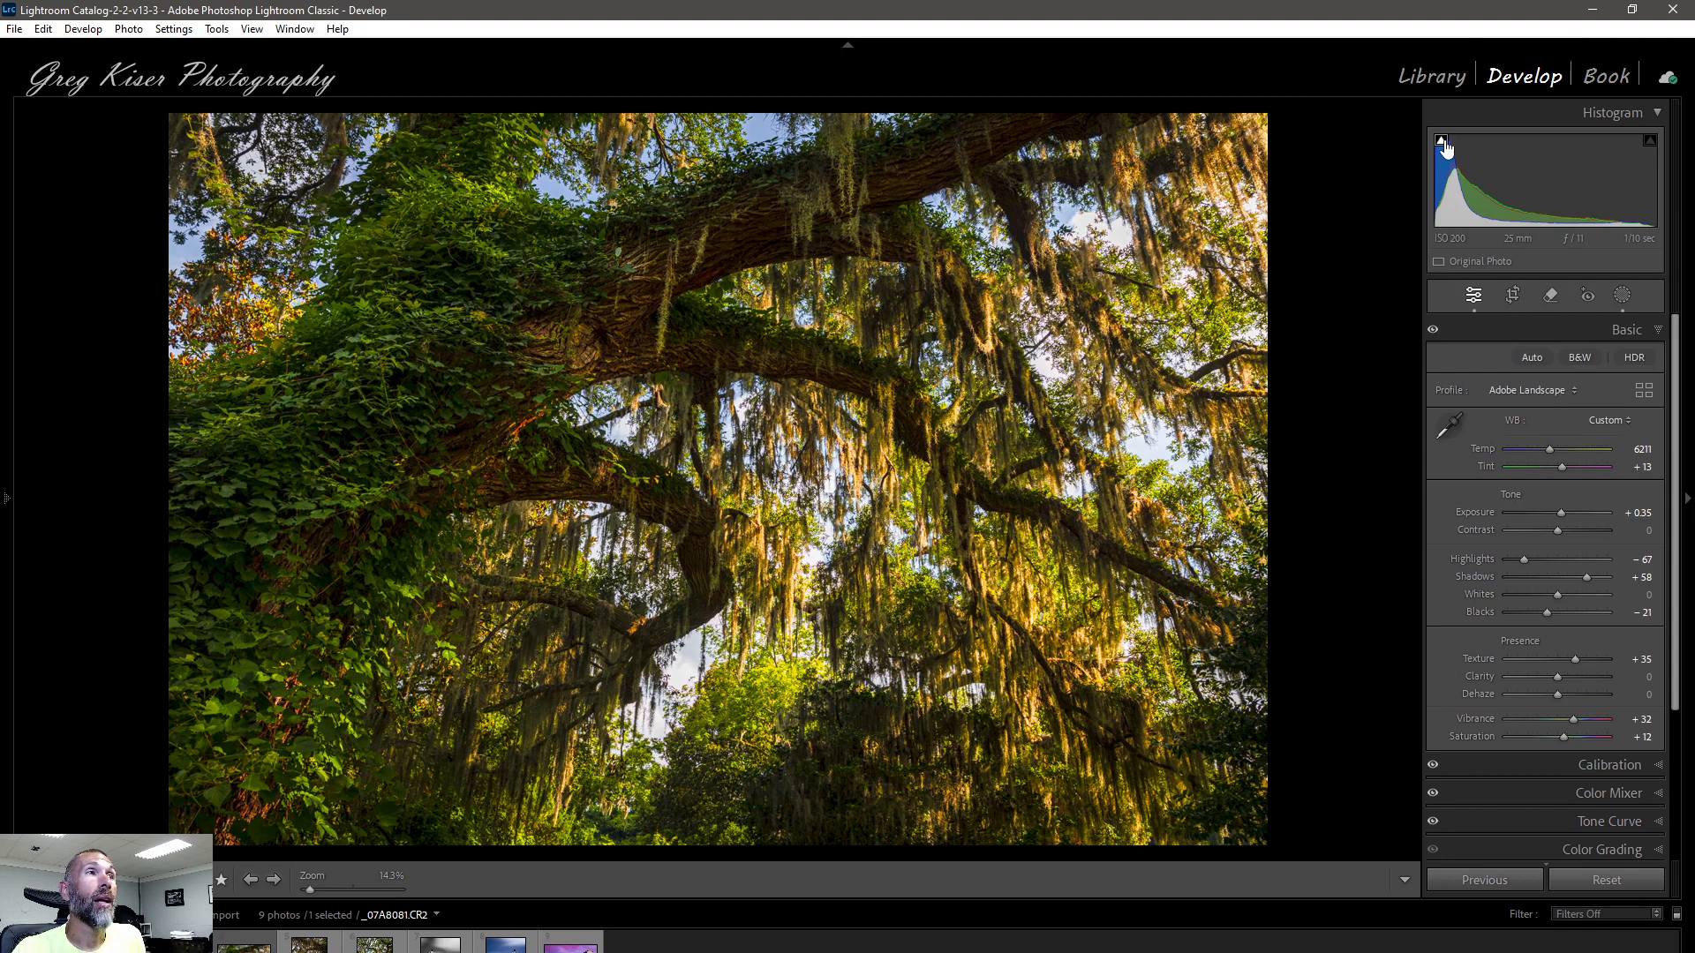
pyautogui.moveTo(1443, 143)
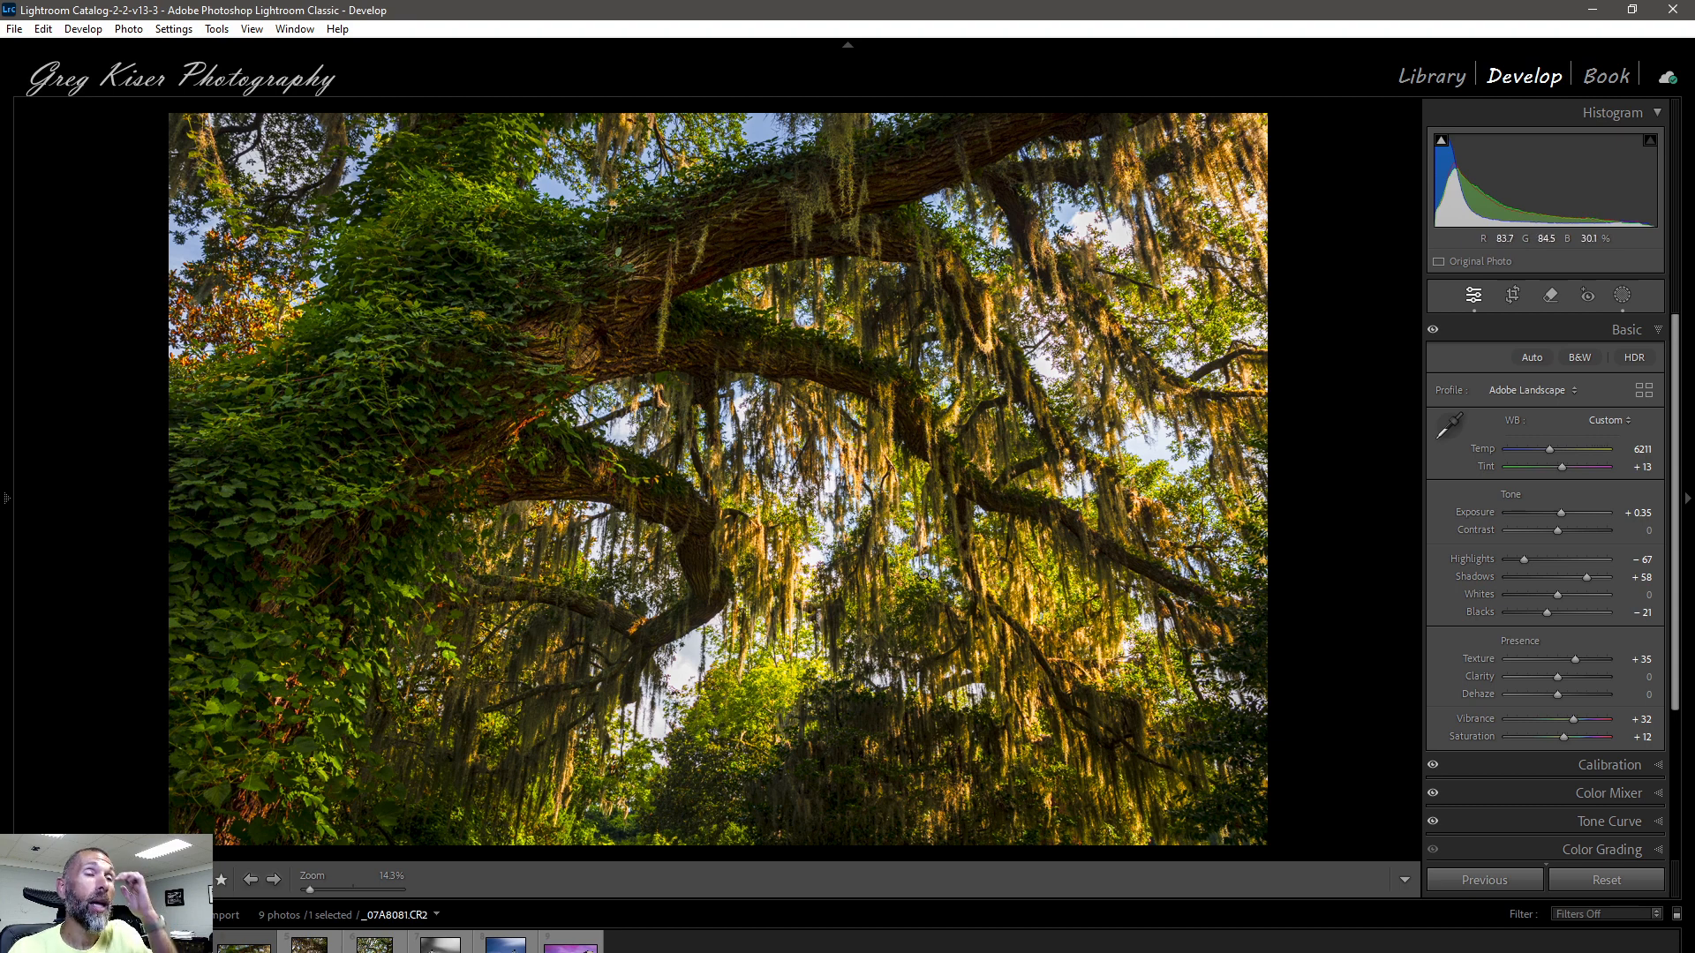
pyautogui.rightClick(1352, 418)
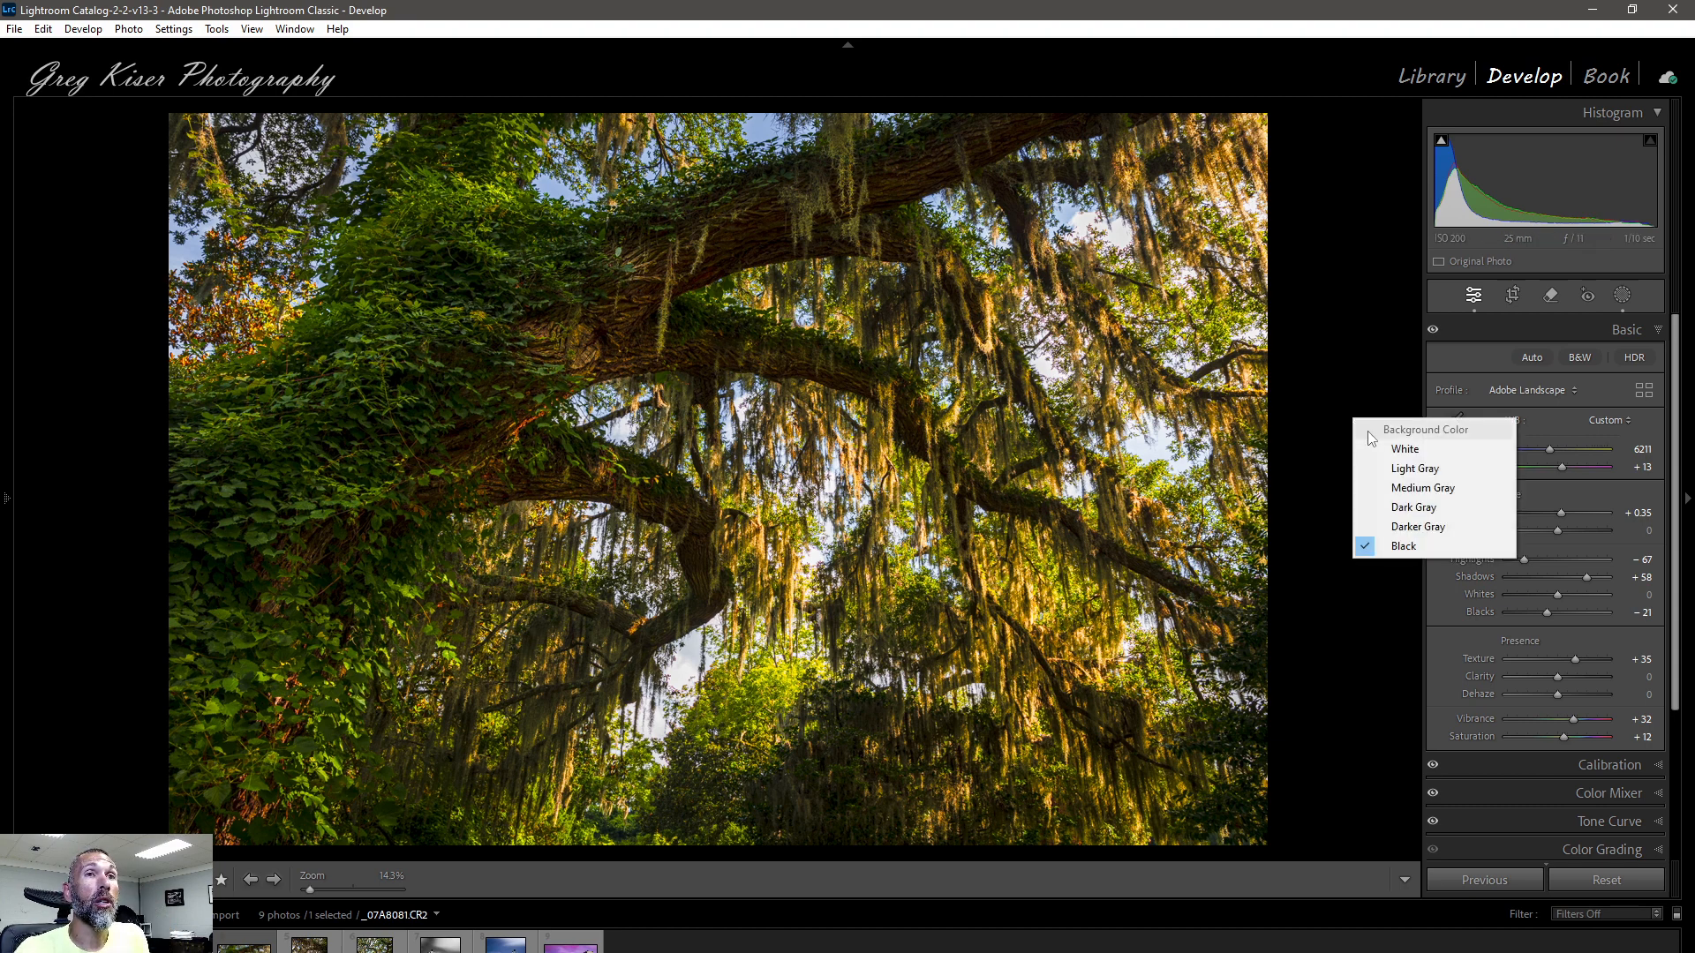
pyautogui.click(1404, 448)
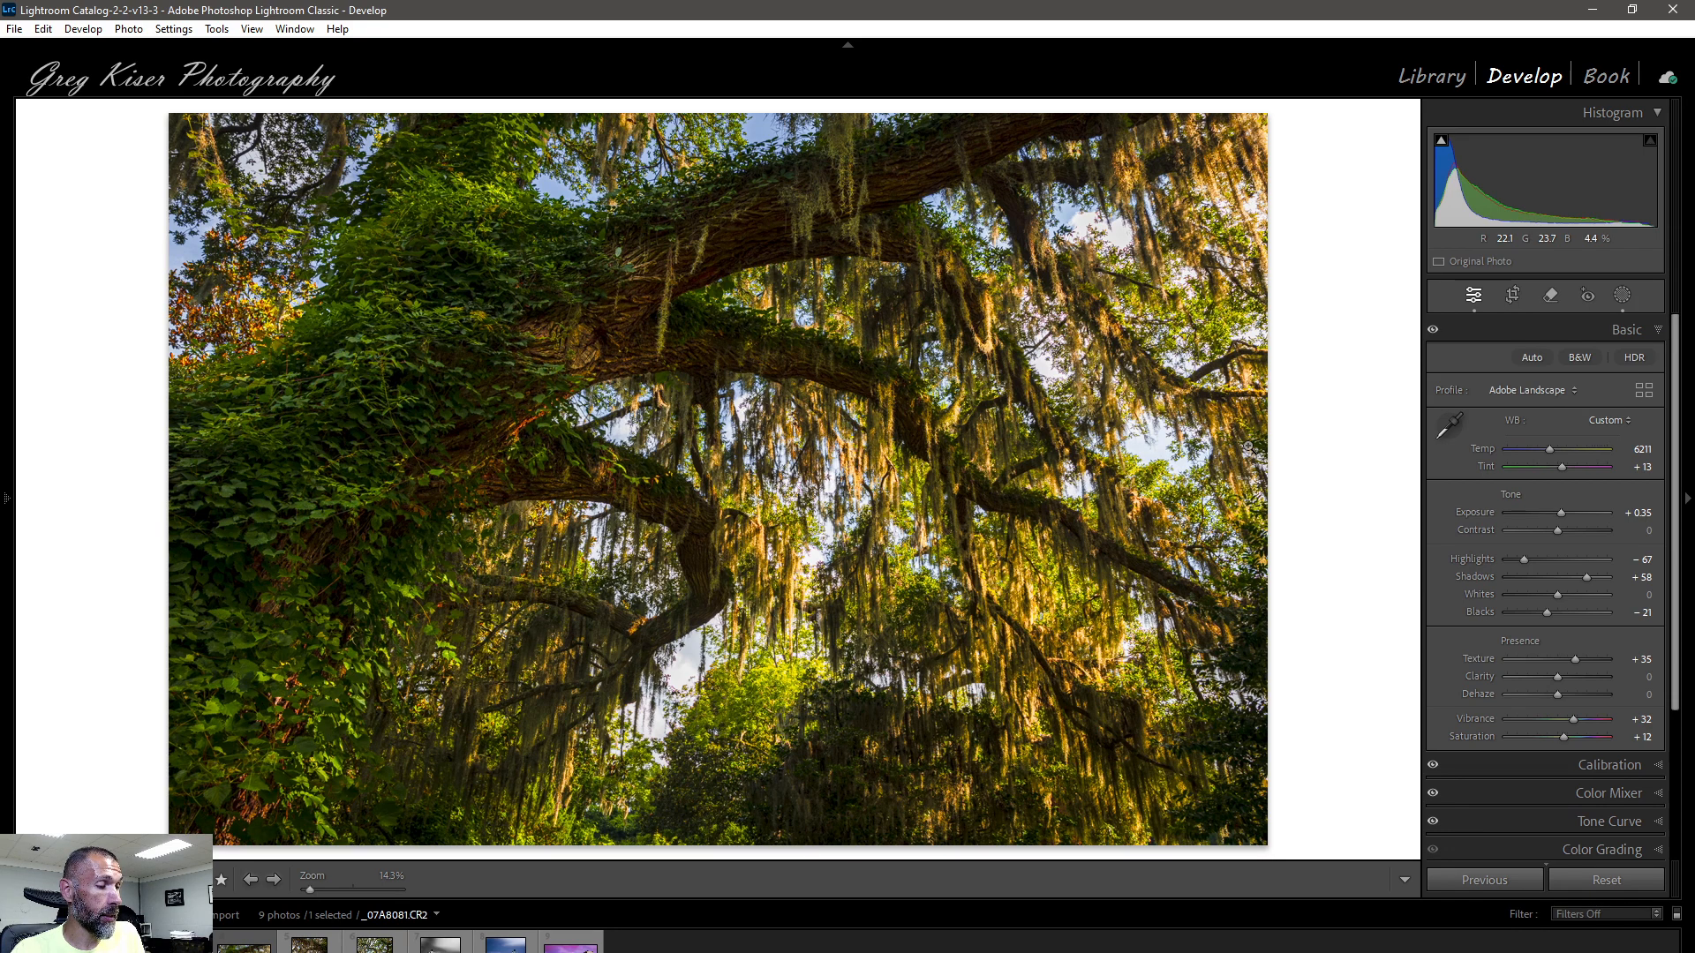
pyautogui.press('alt')
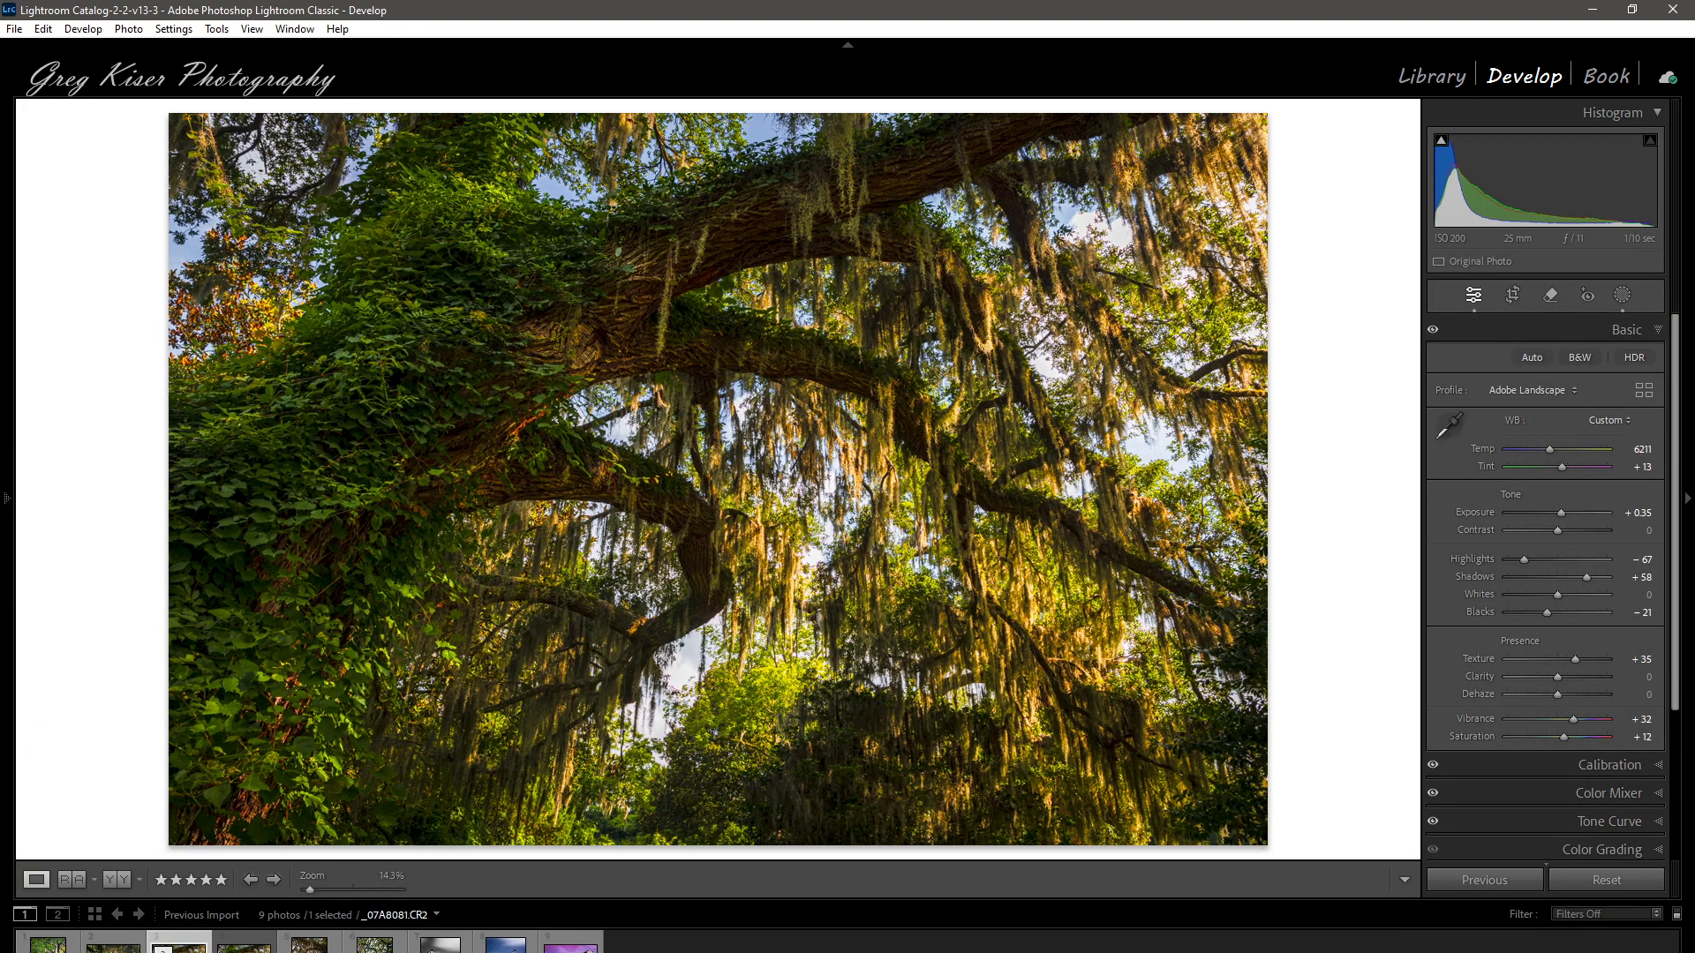
pyautogui.press('alt')
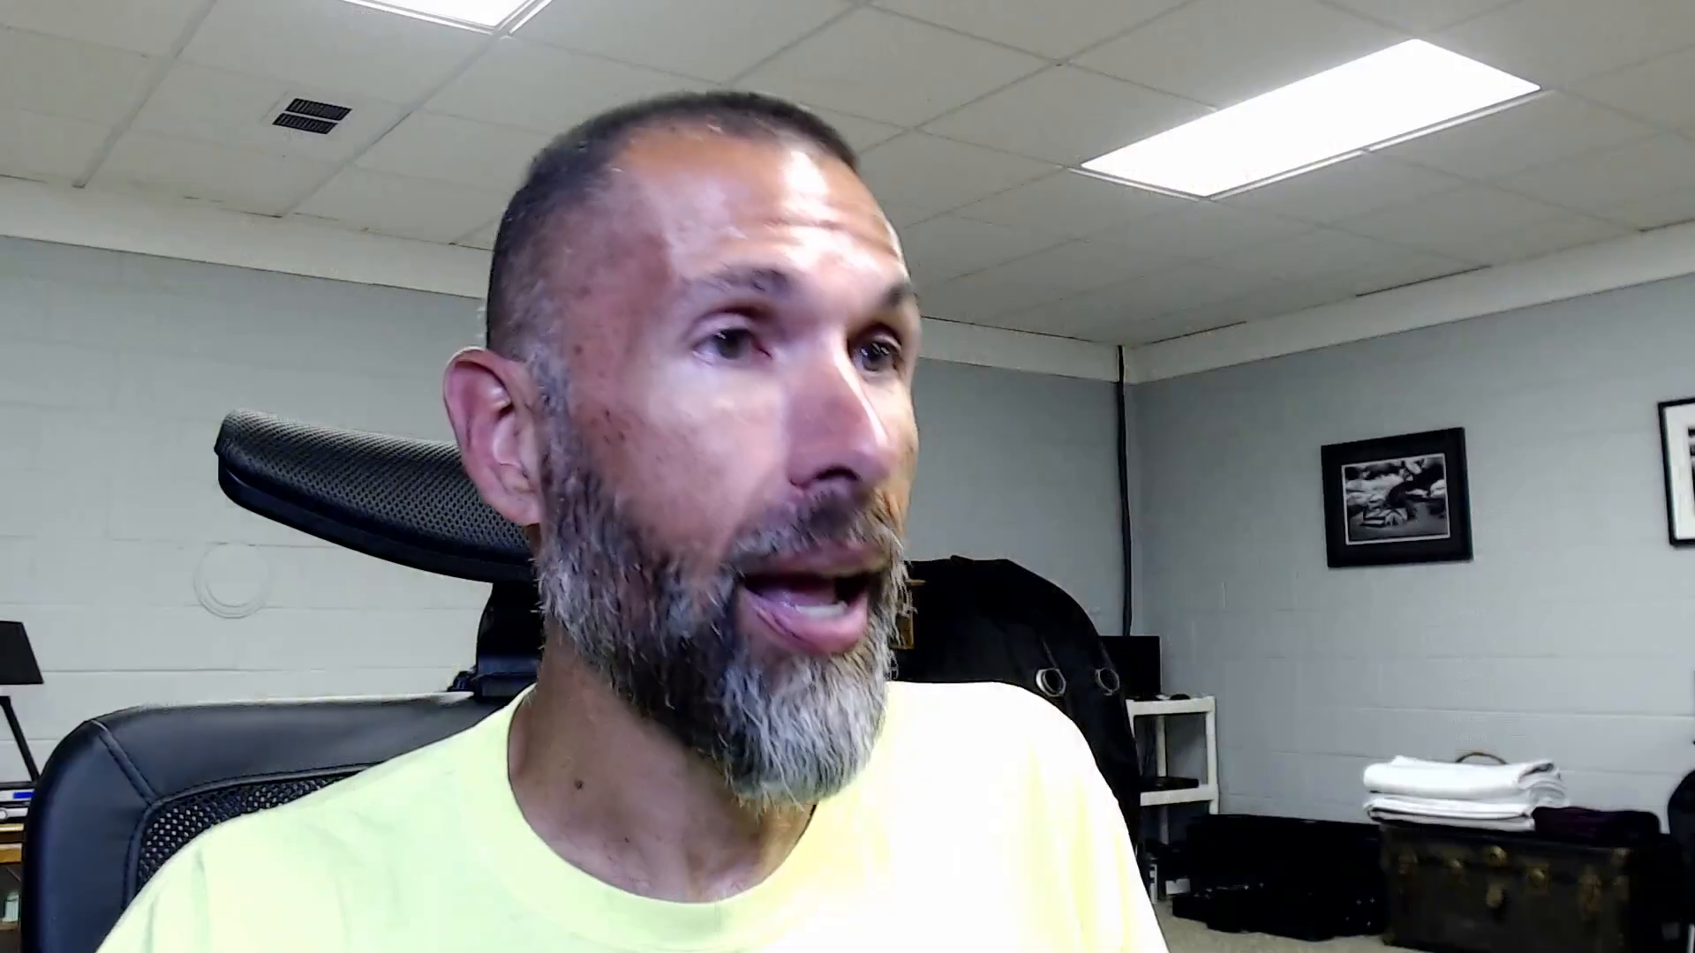